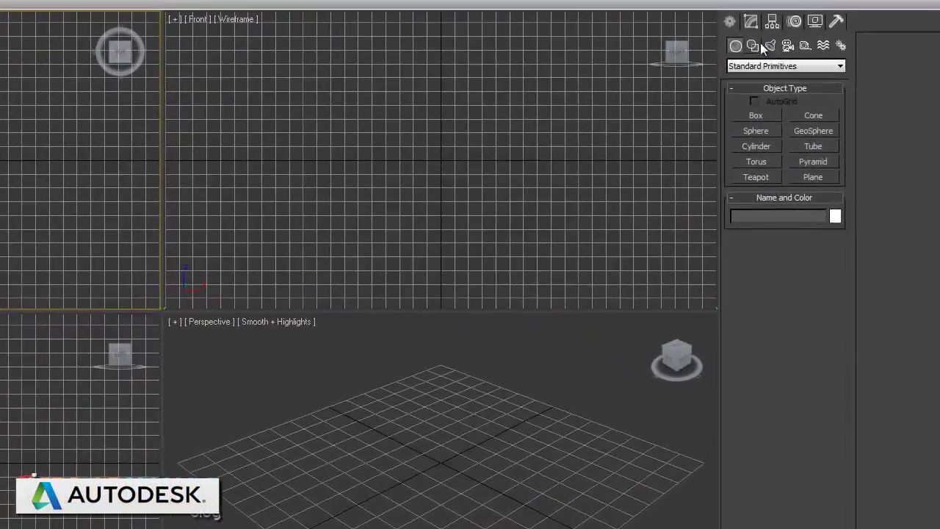
Step: Maximize the Front viewport and place a default MAX Text shape in it
{"action": "left_click", "coordinate": [455, 130]}
{"action": "key", "text": "alt+w"}
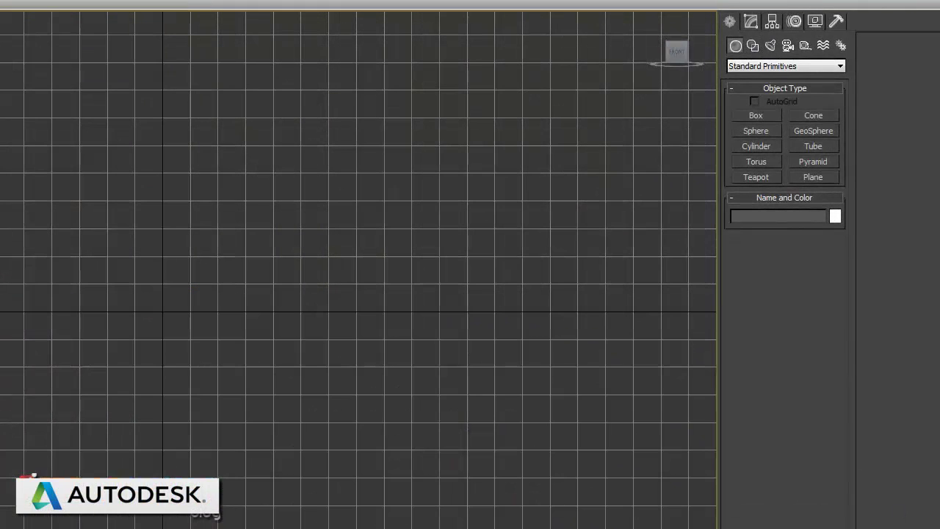
{"action": "left_click", "coordinate": [753, 45]}
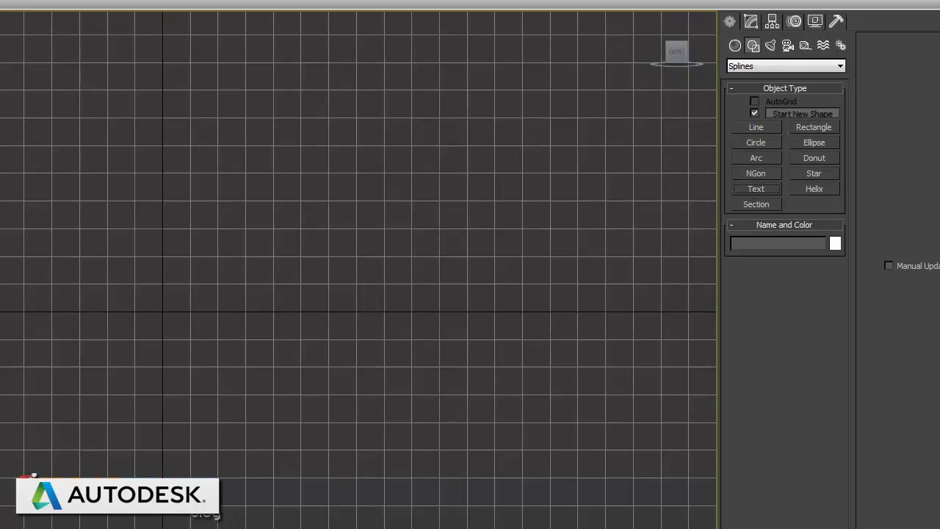
{"action": "left_click", "coordinate": [756, 189]}
{"action": "left_click", "coordinate": [21, 281]}
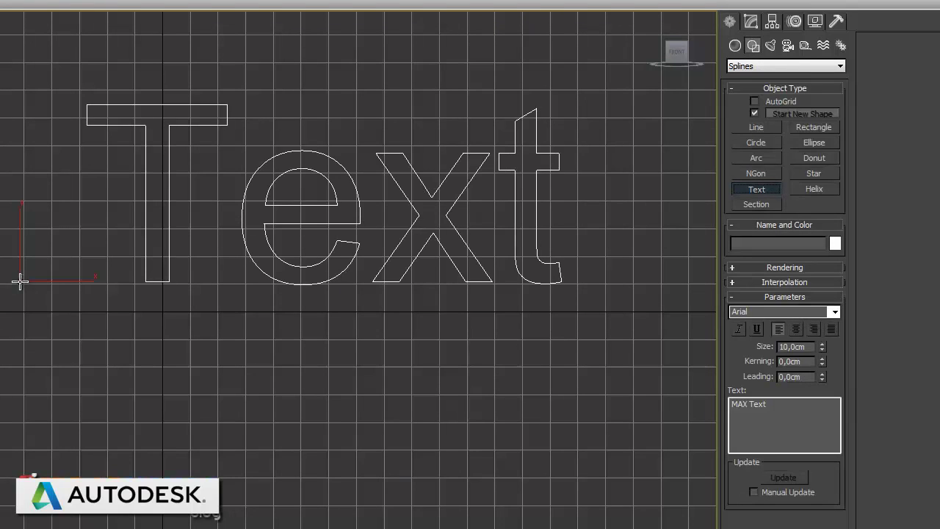
Step: Move the text shape lower right, hide the grid and show its parameters
{"action": "key", "text": "w"}
{"action": "left_click_drag", "start_coordinate": [63, 281], "coordinate": [166, 372]}
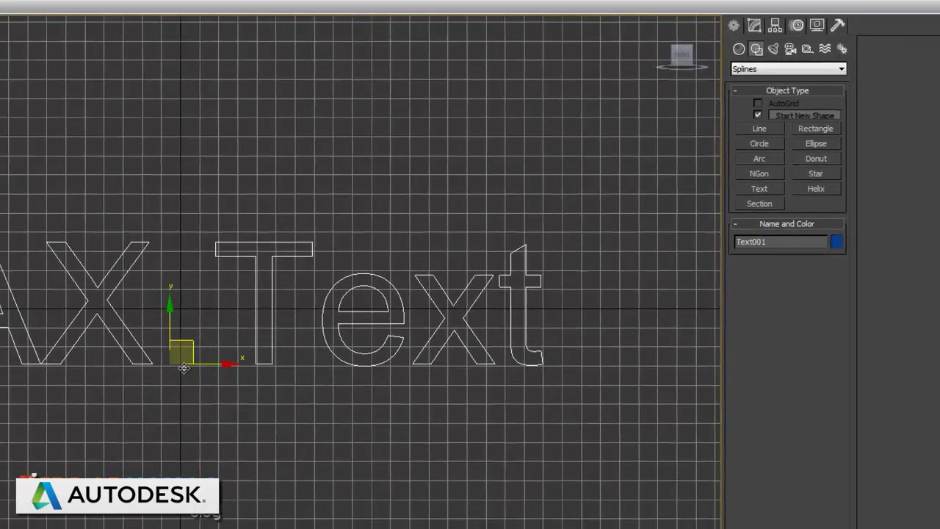
{"action": "key", "text": "g"}
{"action": "left_click", "coordinate": [795, 75]}
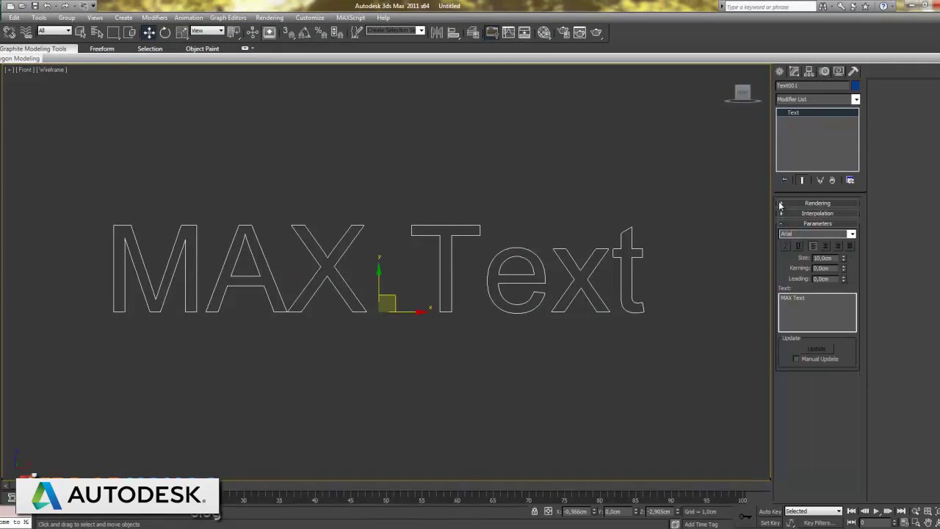
Step: Change the text string from MAX Text to SERDAR
{"action": "left_click", "coordinate": [781, 203]}
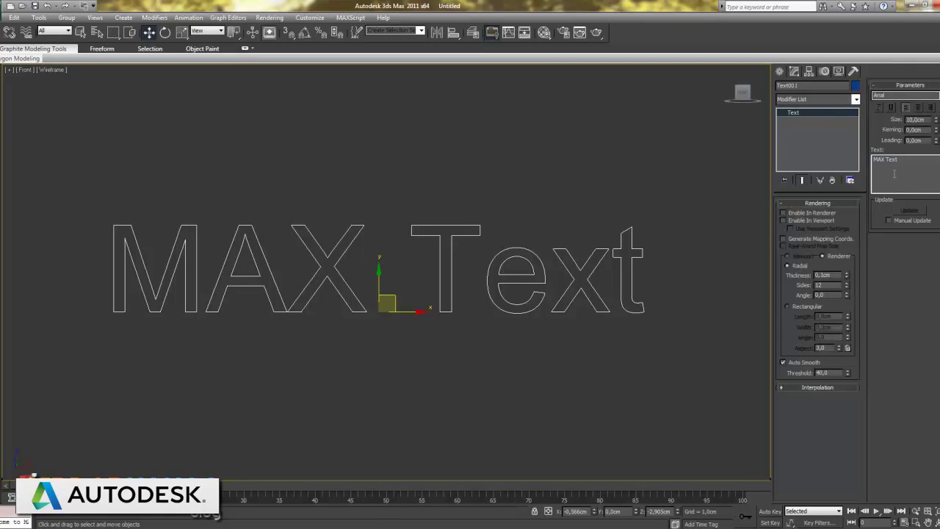
{"action": "left_click_drag", "start_coordinate": [895, 175], "coordinate": [854, 158]}
{"action": "type", "text": "S"}
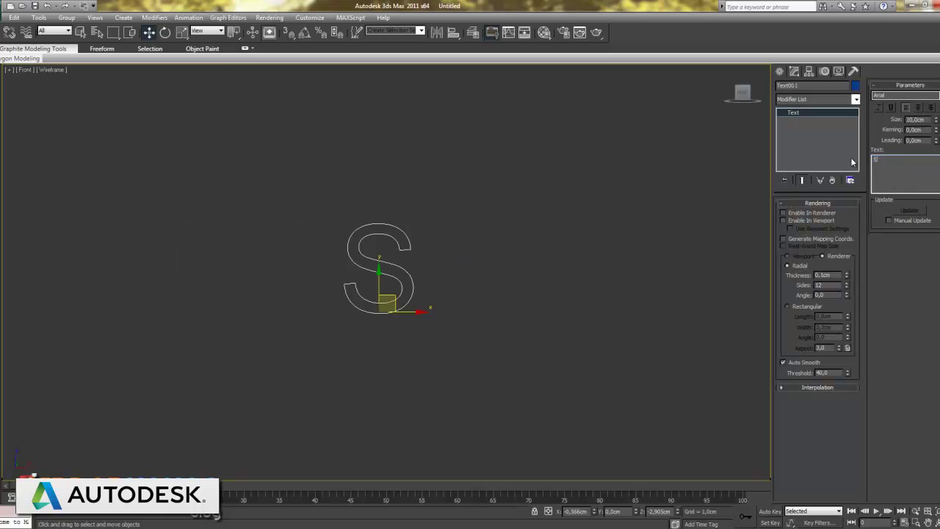
{"action": "type", "text": "ERDARHAKA"}
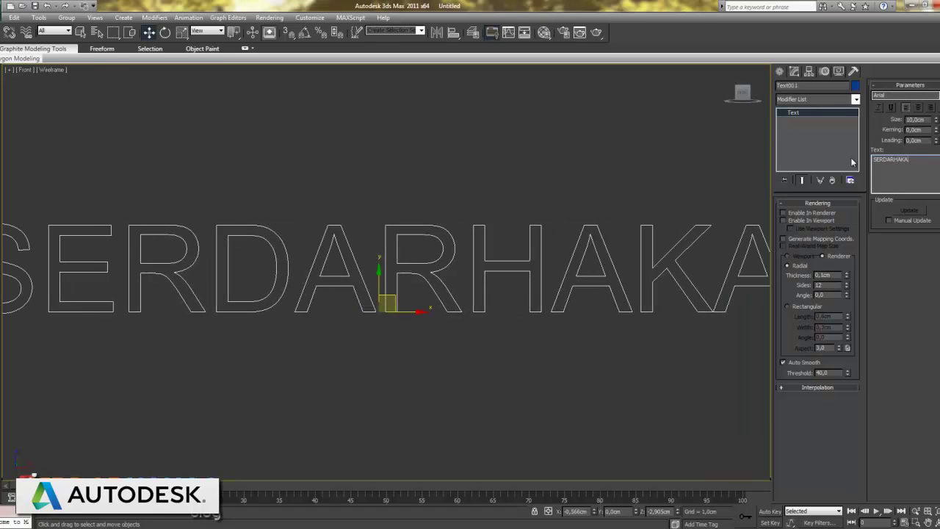
{"action": "type", "text": "N"}
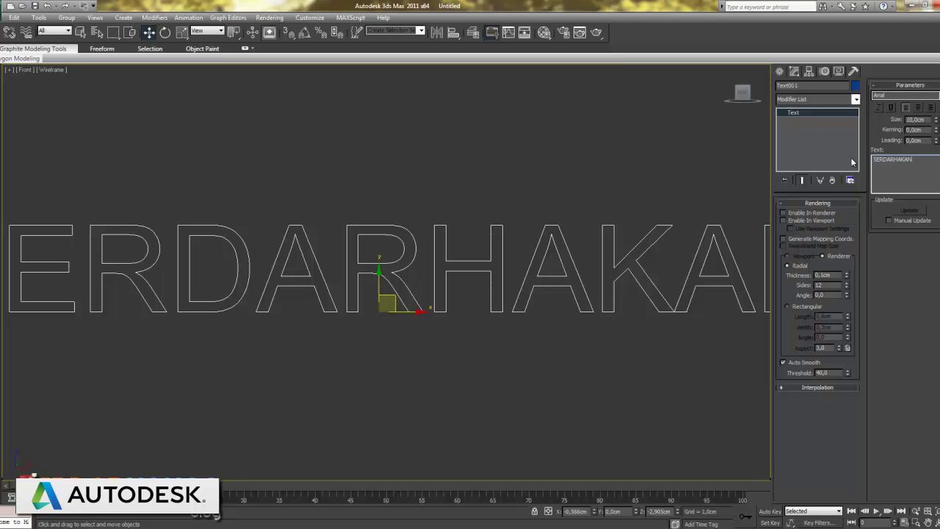
{"action": "key", "text": "BackSpace"}
{"action": "key", "text": "BackSpace"}
{"action": "key", "text": "BackSpace"}
{"action": "key", "text": "BackSpace"}
{"action": "key", "text": "BackSpace"}
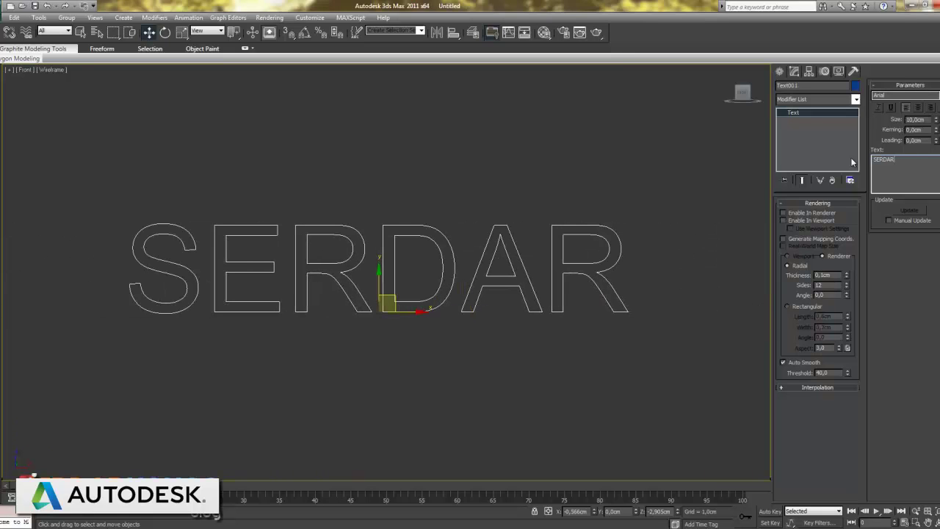
Step: Shift-drag a copy of SERDAR out to its right
{"action": "left_click", "coordinate": [103, 77]}
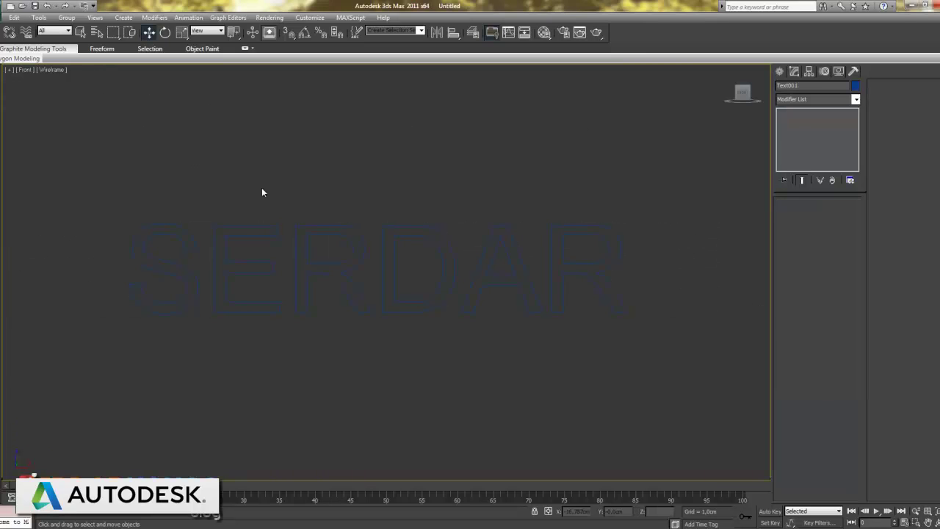
{"action": "left_click", "coordinate": [403, 274]}
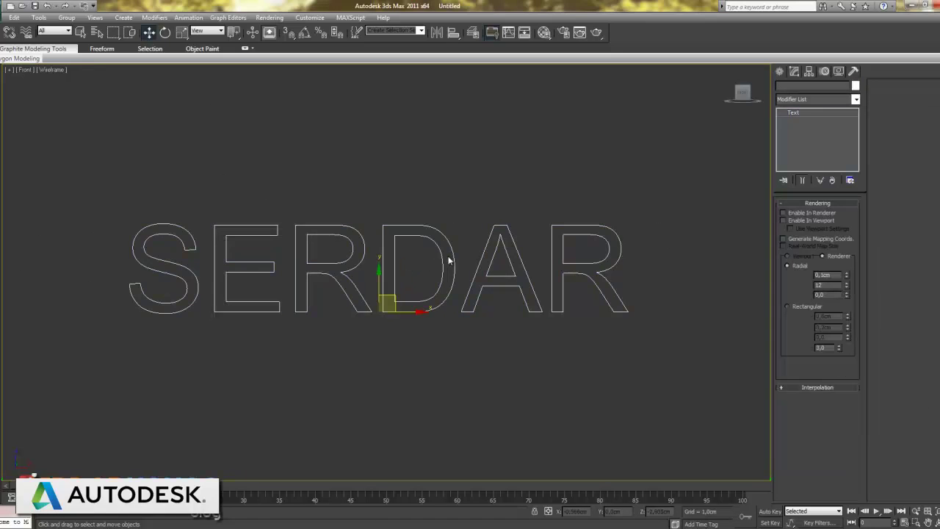
{"action": "middle_click_drag", "start_coordinate": [596, 337], "coordinate": [393, 336]}
{"action": "scroll", "coordinate": [373, 339], "scroll_direction": "down", "scroll_amount": 3}
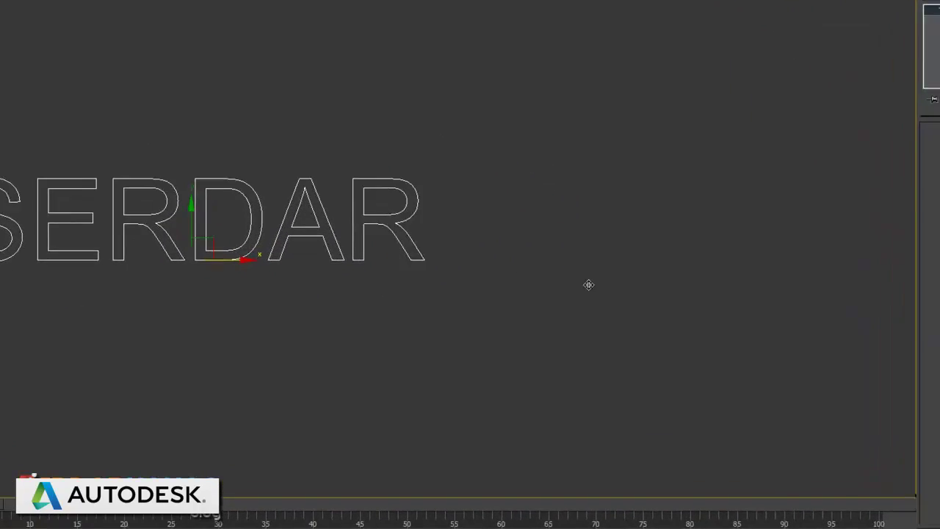
{"action": "left_click_drag", "start_coordinate": [248, 301], "coordinate": [600, 326], "text": "shift"}
{"action": "left_click_drag", "start_coordinate": [707, 280], "coordinate": [722, 282], "text": "shift"}
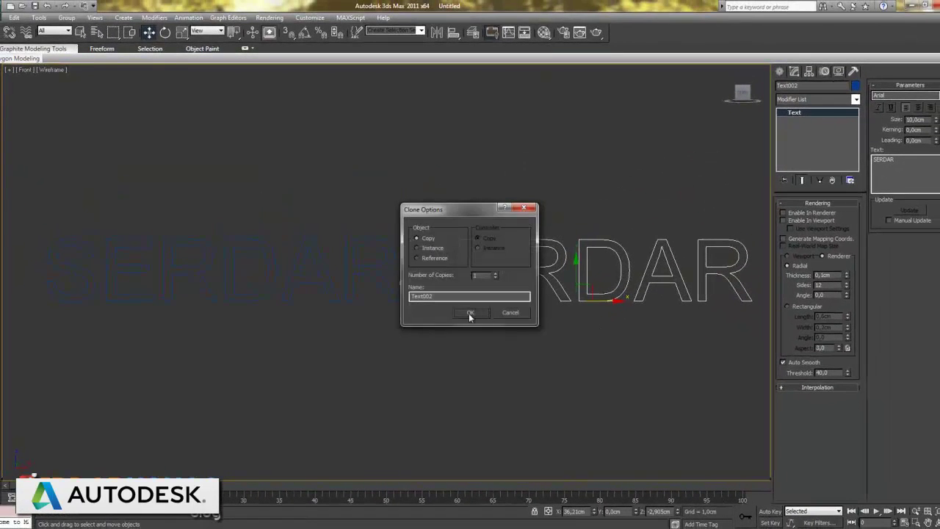
Step: Confirm the clone and change the copy's text to HAKAN
{"action": "left_click", "coordinate": [471, 311]}
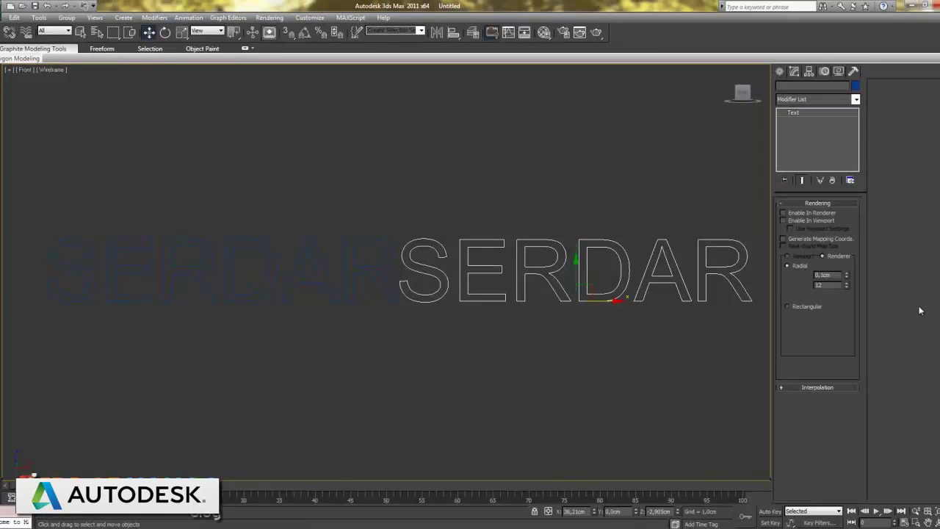
{"action": "left_click_drag", "start_coordinate": [898, 164], "coordinate": [829, 162]}
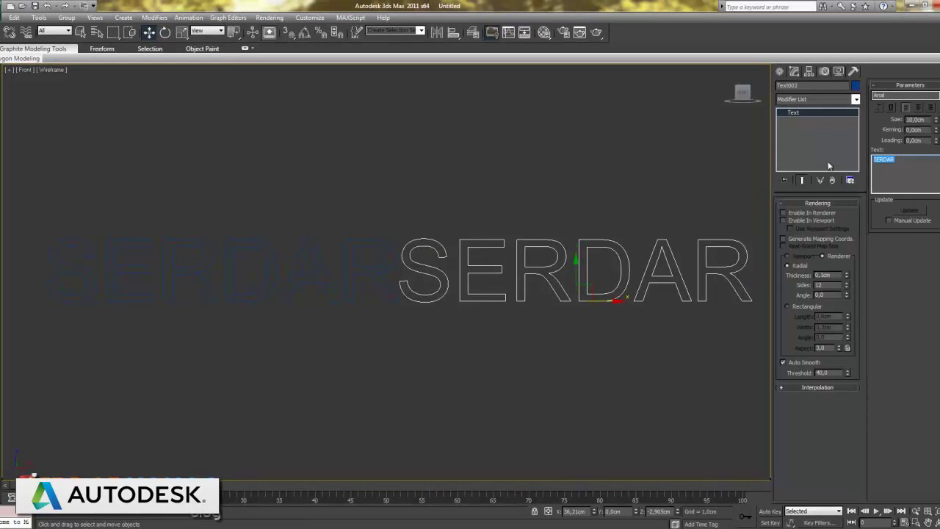
{"action": "type", "text": "HAKAN"}
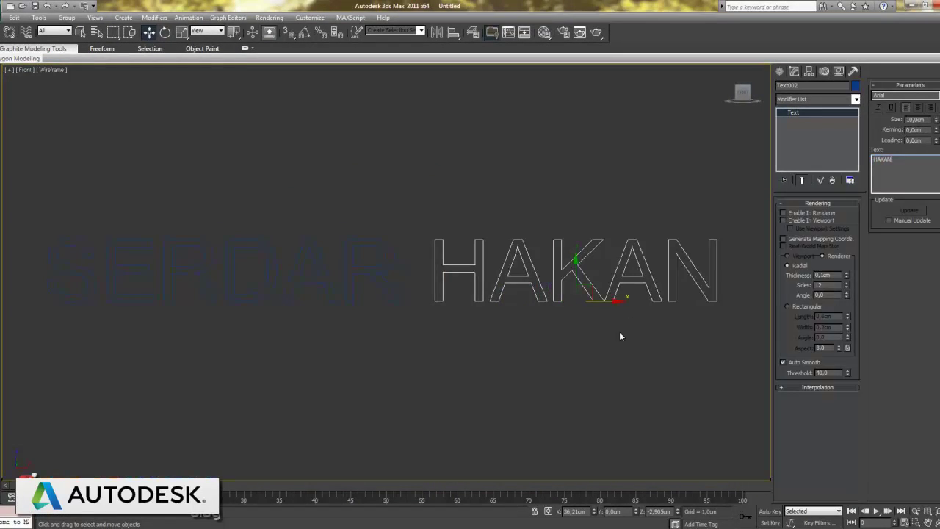
Step: Make both text shapes white and slide HAKAN left against SERDAR
{"action": "left_click_drag", "start_coordinate": [627, 399], "coordinate": [304, 212]}
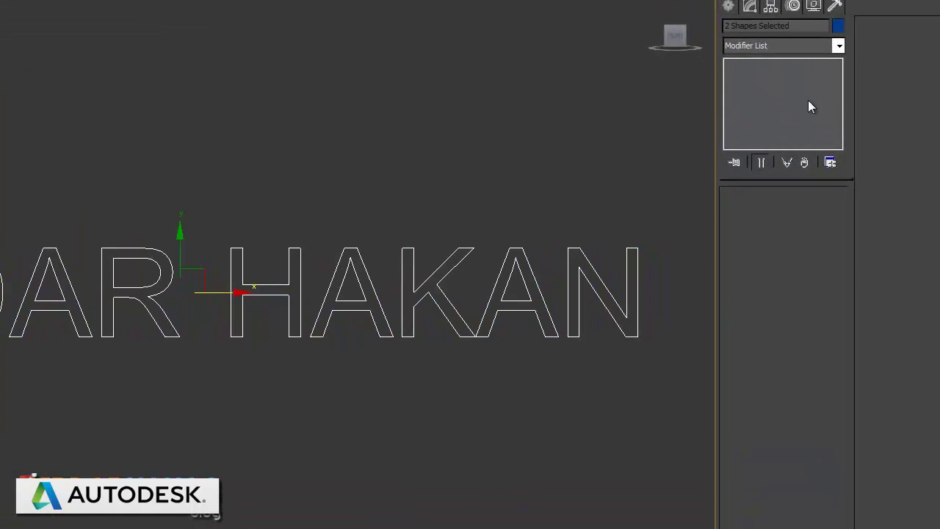
{"action": "left_click", "coordinate": [839, 28]}
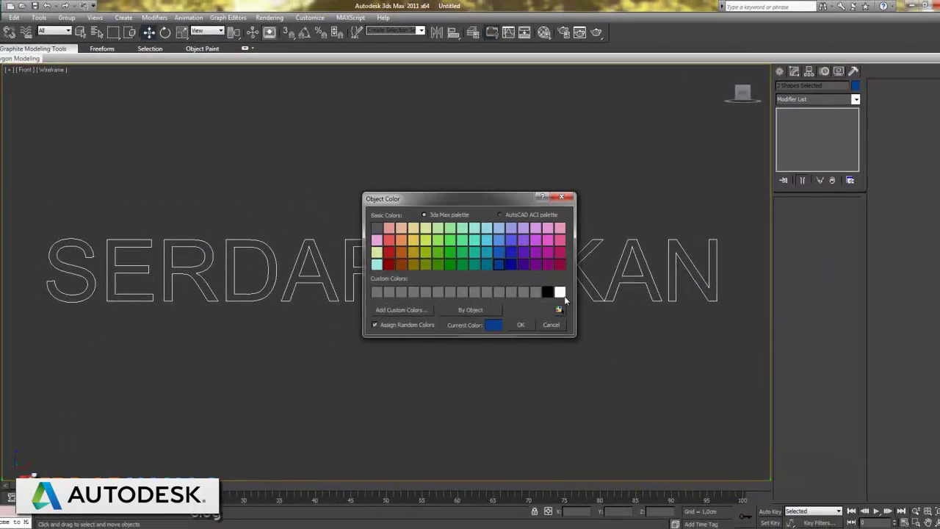
{"action": "left_click", "coordinate": [521, 326]}
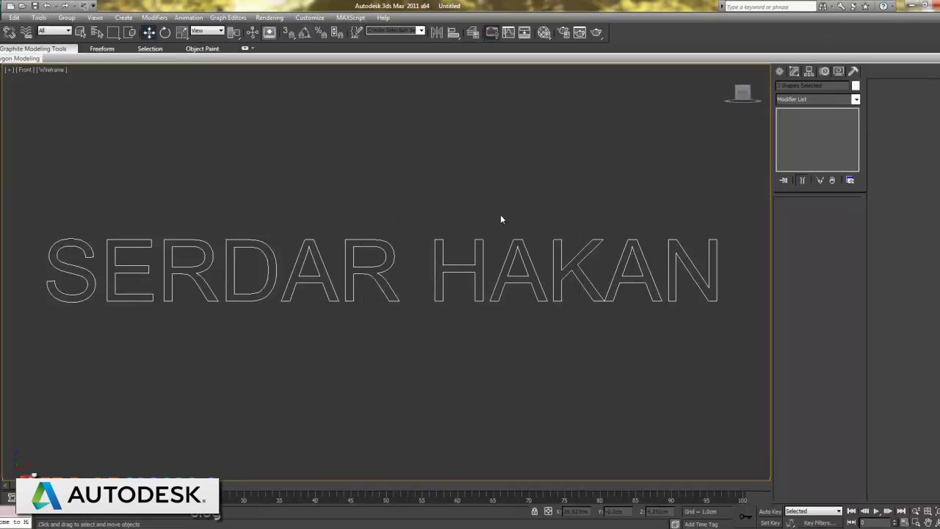
{"action": "left_click_drag", "start_coordinate": [501, 219], "coordinate": [452, 289]}
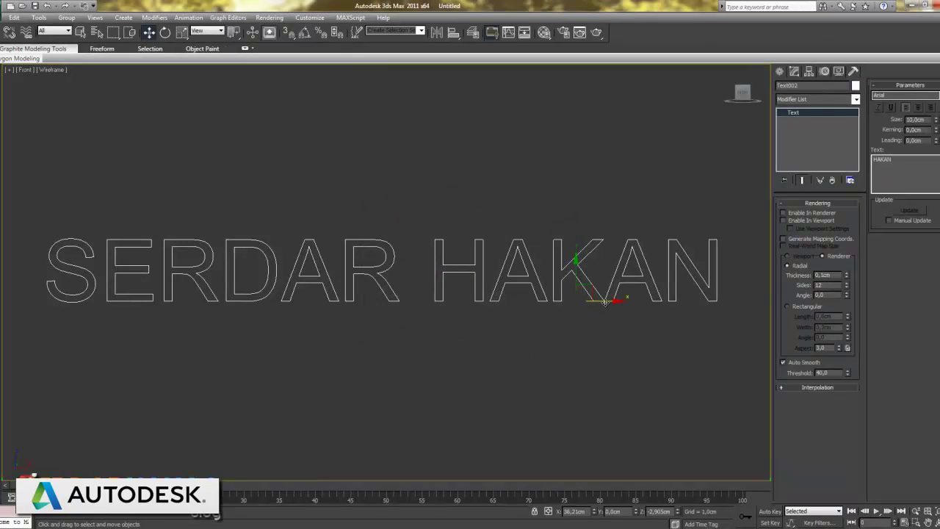
{"action": "left_click_drag", "start_coordinate": [604, 302], "coordinate": [580, 302]}
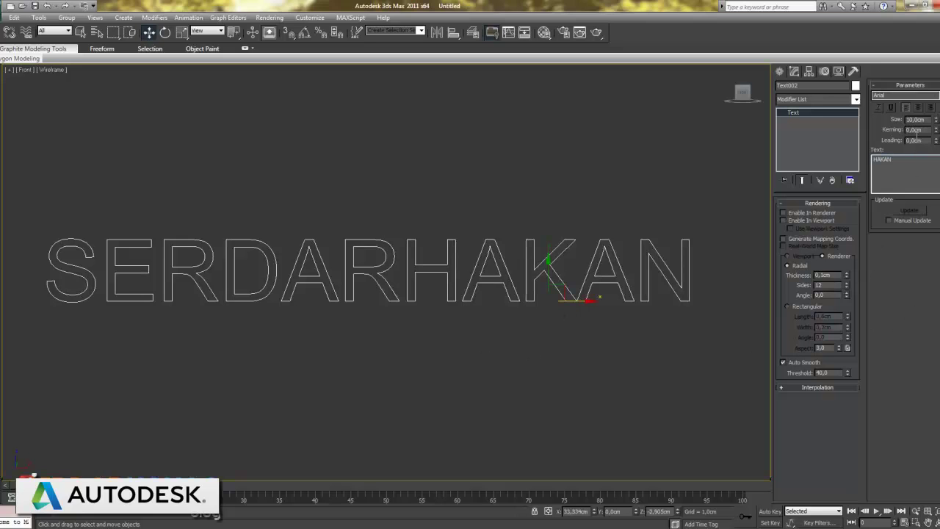
Step: Set HAKAN's font to Brandish Regular
{"action": "left_click", "coordinate": [905, 95]}
{"action": "scroll", "coordinate": [903, 196], "scroll_direction": "down", "scroll_amount": 3}
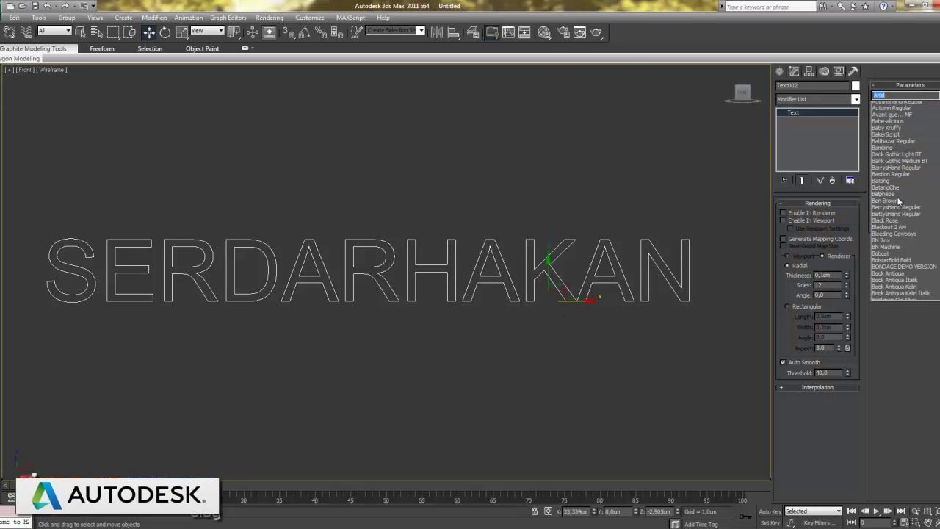
{"action": "scroll", "coordinate": [902, 196], "scroll_direction": "down", "scroll_amount": 3}
{"action": "scroll", "coordinate": [891, 197], "scroll_direction": "down", "scroll_amount": 8}
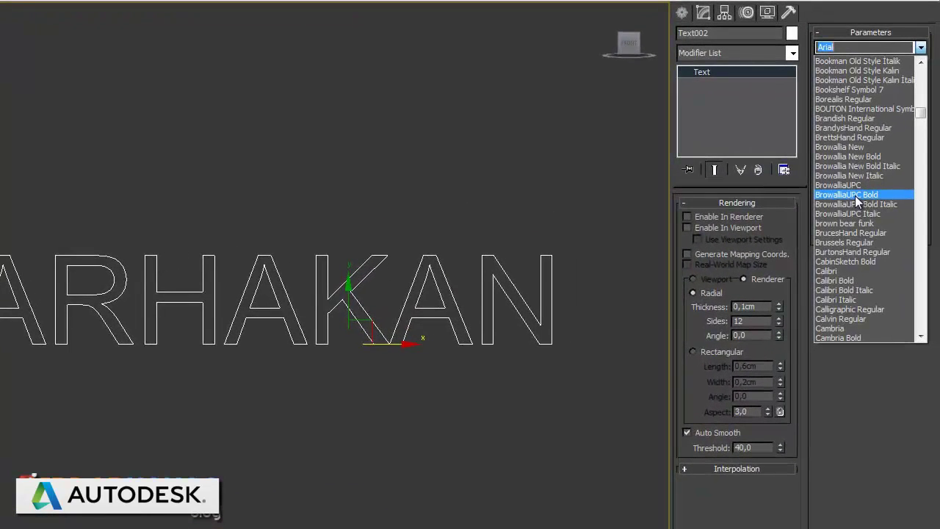
{"action": "left_click", "coordinate": [868, 119]}
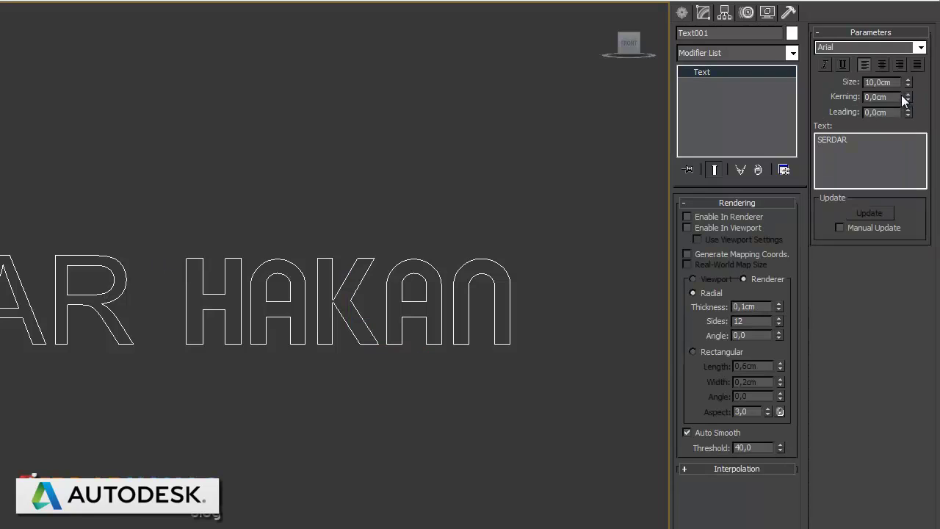
Step: Try the BrandysHand Regular handwriting font on SERDAR
{"action": "left_click", "coordinate": [883, 47]}
{"action": "left_click", "coordinate": [913, 50]}
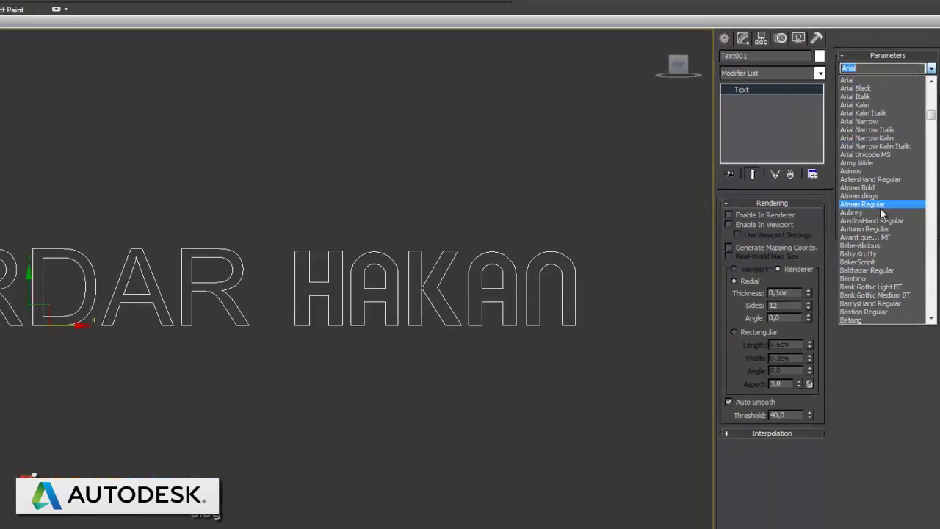
{"action": "scroll", "coordinate": [896, 236], "scroll_direction": "down", "scroll_amount": 1}
{"action": "scroll", "coordinate": [895, 237], "scroll_direction": "down", "scroll_amount": 2}
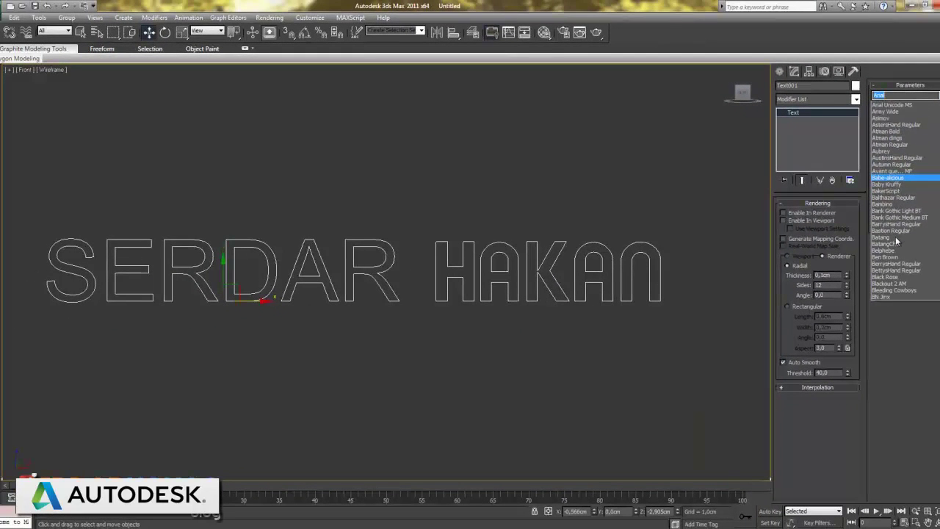
{"action": "scroll", "coordinate": [895, 237], "scroll_direction": "down", "scroll_amount": 2}
{"action": "scroll", "coordinate": [900, 237], "scroll_direction": "down", "scroll_amount": 2}
{"action": "scroll", "coordinate": [902, 241], "scroll_direction": "down", "scroll_amount": 2}
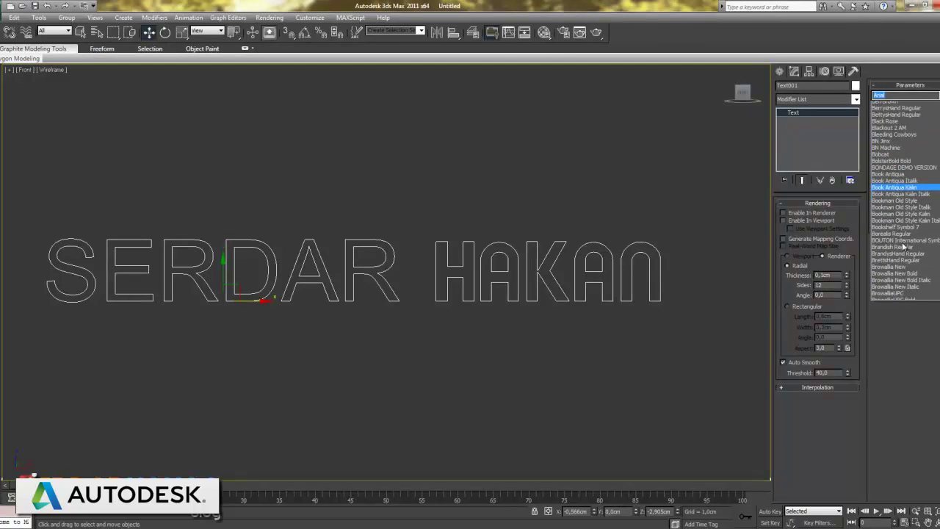
{"action": "scroll", "coordinate": [903, 242], "scroll_direction": "down", "scroll_amount": 2}
{"action": "scroll", "coordinate": [902, 242], "scroll_direction": "down", "scroll_amount": 2}
{"action": "scroll", "coordinate": [902, 242], "scroll_direction": "down", "scroll_amount": 2}
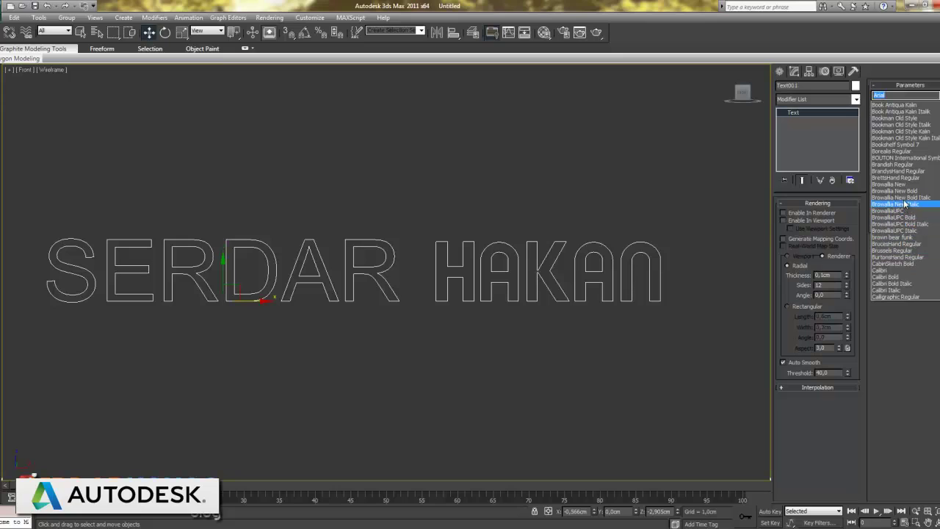
{"action": "left_click", "coordinate": [897, 172]}
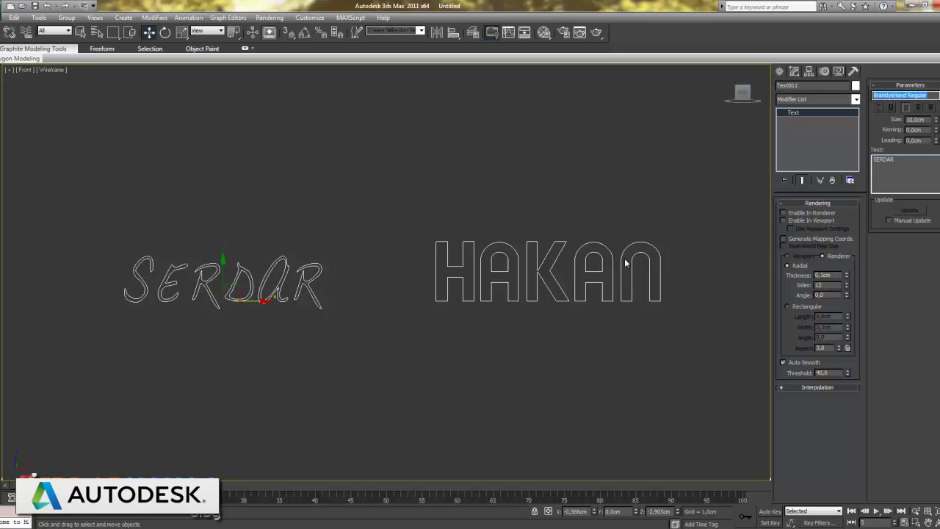
Step: Switch SERDAR to Brandish Regular to match HAKAN
{"action": "left_click", "coordinate": [900, 95]}
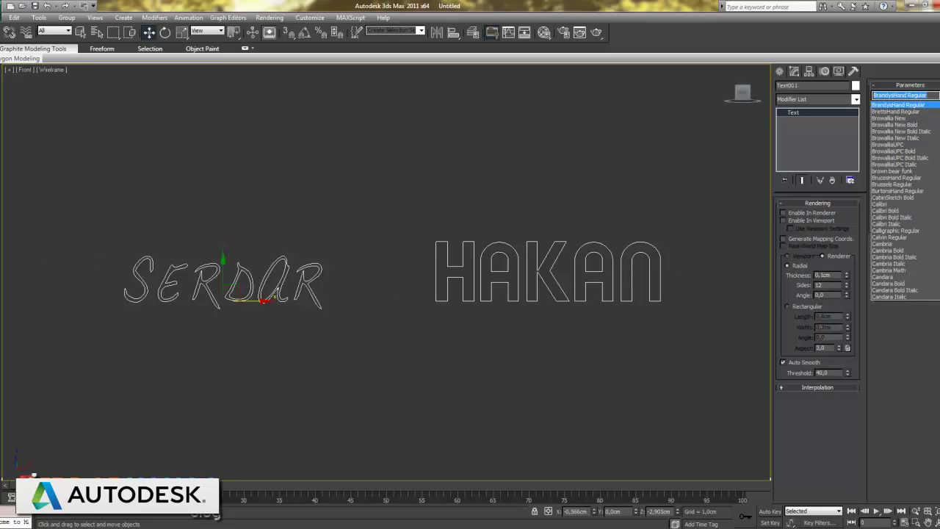
{"action": "scroll", "coordinate": [932, 112], "scroll_direction": "up", "scroll_amount": 1}
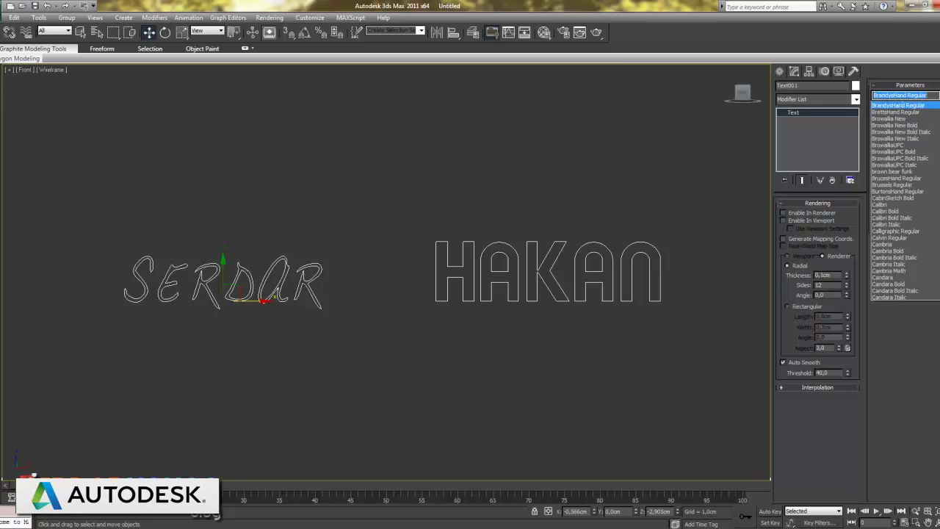
{"action": "left_click", "coordinate": [927, 105]}
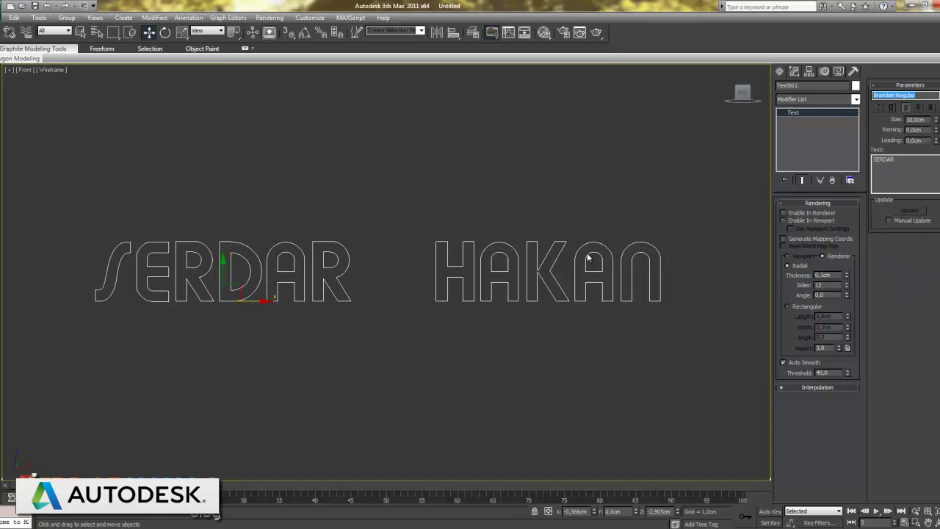
{"action": "mouse_move", "coordinate": [500, 192]}
{"action": "left_mouse_down"}
{"action": "mouse_move", "coordinate": [419, 280]}
{"action": "mouse_move", "coordinate": [506, 274]}
{"action": "left_mouse_up"}
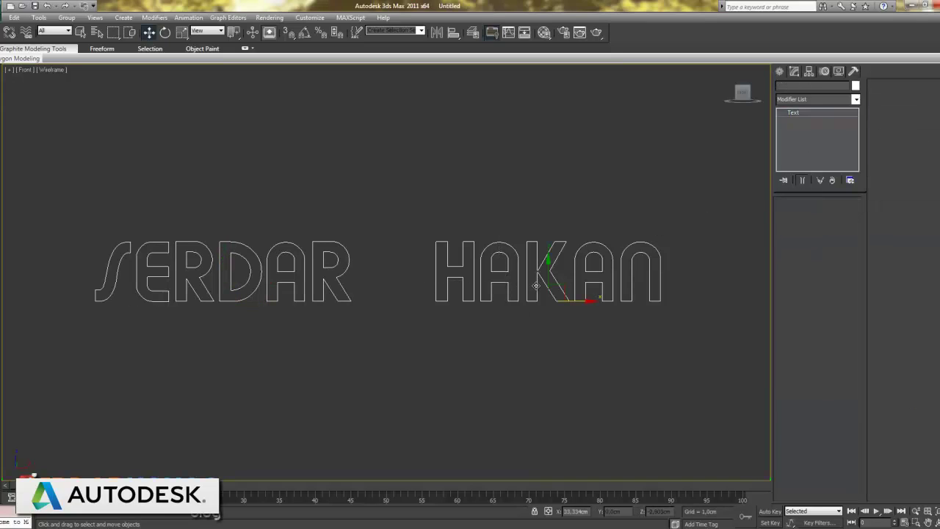
Step: Close the gap between HAKAN and SERDAR and copy HAKAN below
{"action": "left_click_drag", "start_coordinate": [571, 301], "coordinate": [489, 302]}
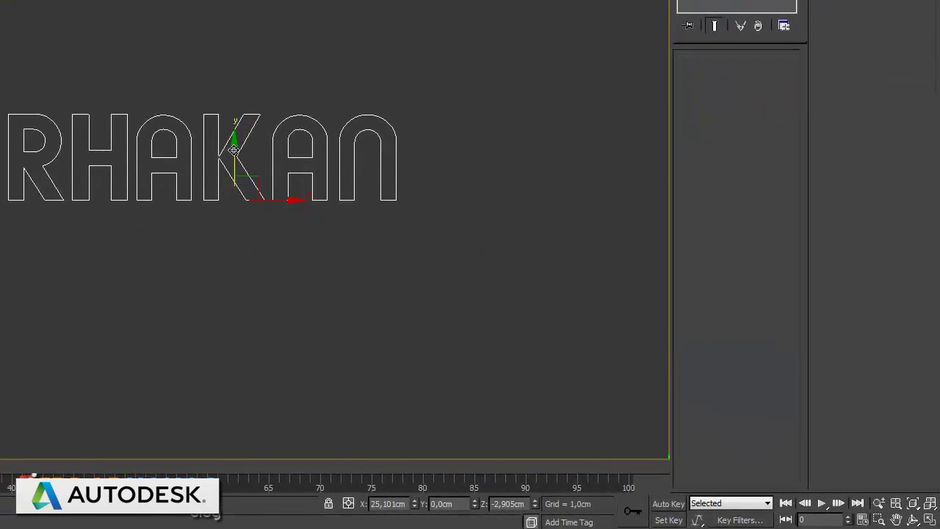
{"action": "left_click_drag", "start_coordinate": [234, 151], "coordinate": [239, 248], "text": "shift"}
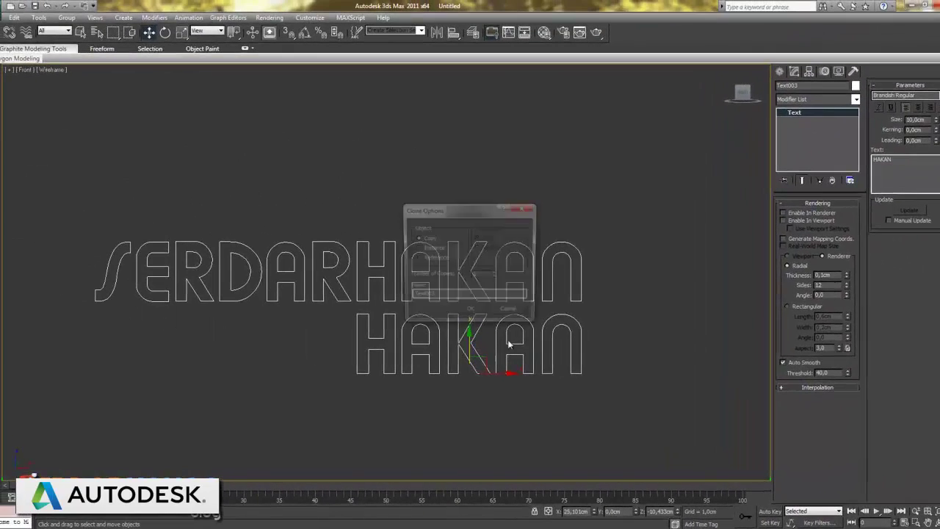
{"action": "left_click", "coordinate": [473, 315]}
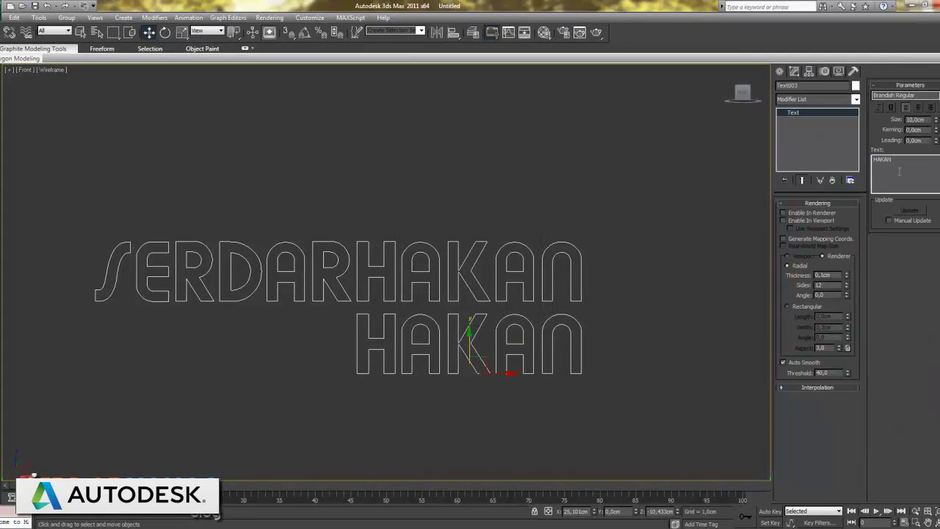
Step: Change the copy's text to 'blog' with a 5 cm size
{"action": "left_click_drag", "start_coordinate": [899, 162], "coordinate": [851, 159]}
{"action": "type", "text": "b"}
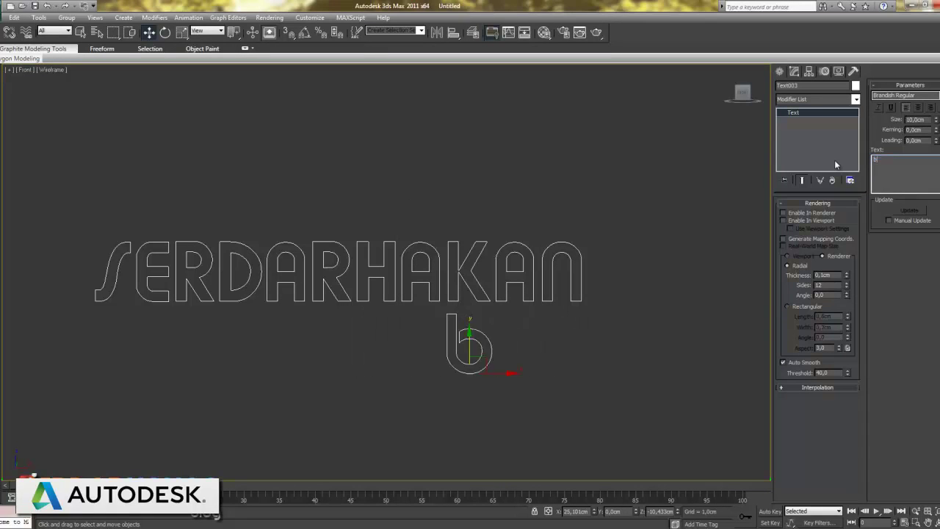
{"action": "type", "text": "log"}
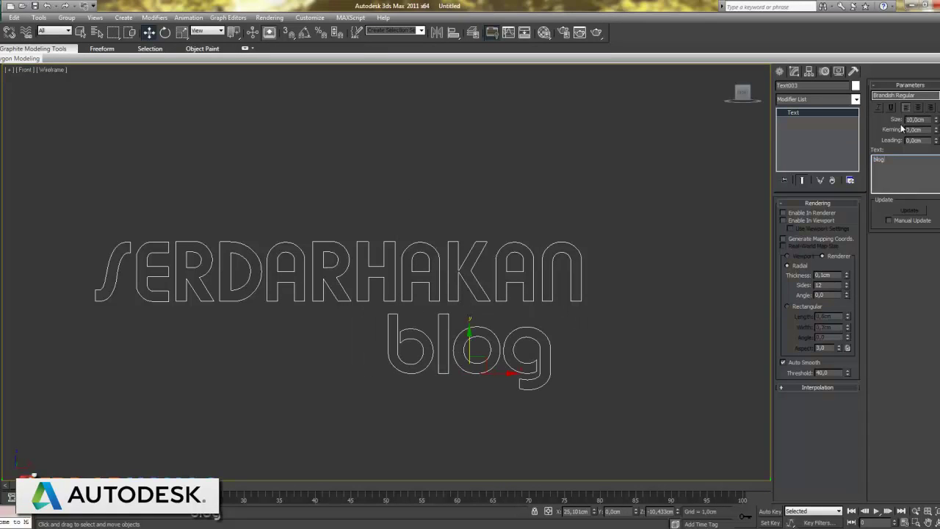
{"action": "double_click", "coordinate": [910, 120]}
{"action": "type", "text": "5"}
{"action": "key", "text": "Return"}
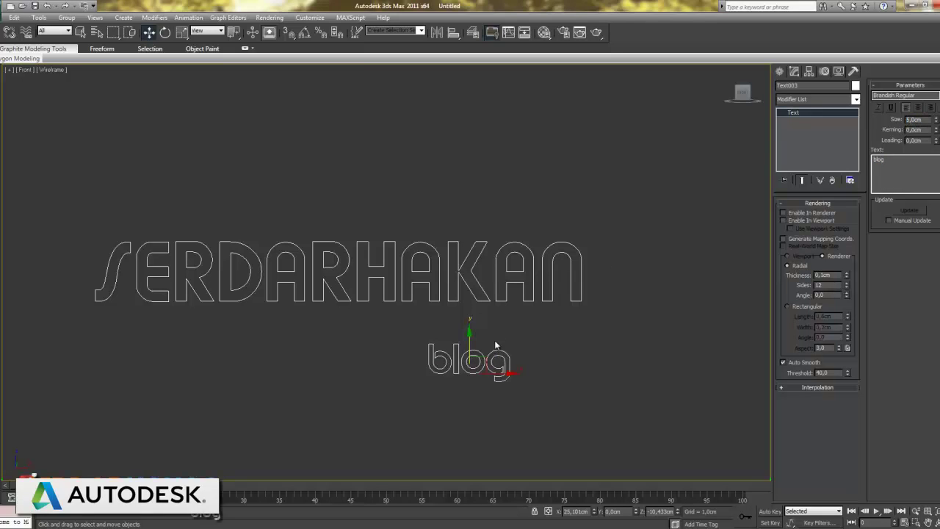
Step: Place 'blog' under the right end of SERDARHAKAN
{"action": "left_click_drag", "start_coordinate": [485, 357], "coordinate": [555, 329]}
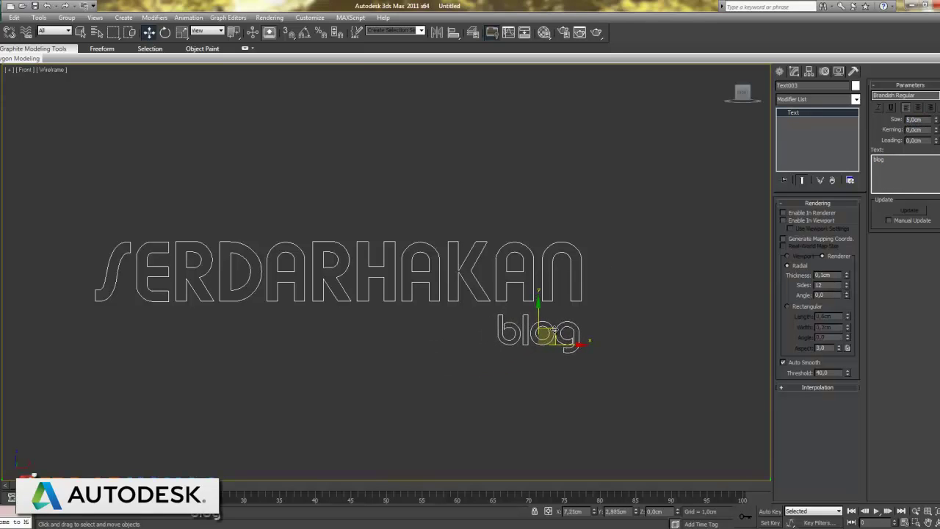
{"action": "left_click", "coordinate": [623, 324]}
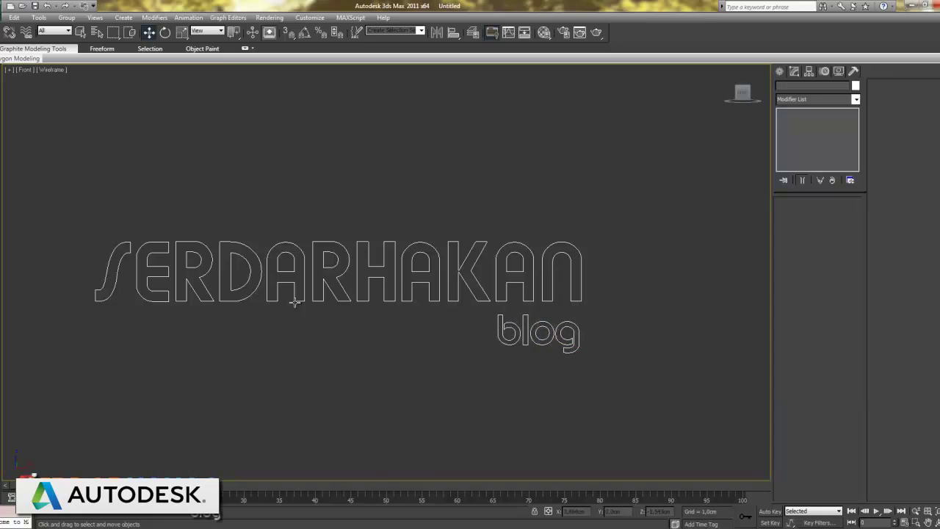
{"action": "middle_click_drag", "start_coordinate": [312, 298], "coordinate": [336, 290]}
Step: Draw a rectangle around all the lettering with a corner radius of about 3,086 cm
{"action": "left_click", "coordinate": [780, 72]}
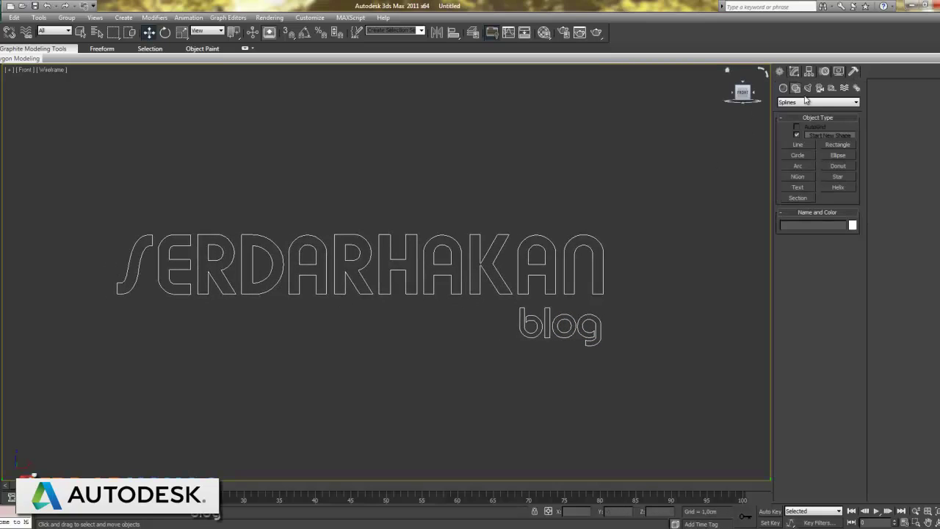
{"action": "left_click", "coordinate": [796, 87]}
{"action": "left_click_drag", "start_coordinate": [97, 206], "coordinate": [634, 368]}
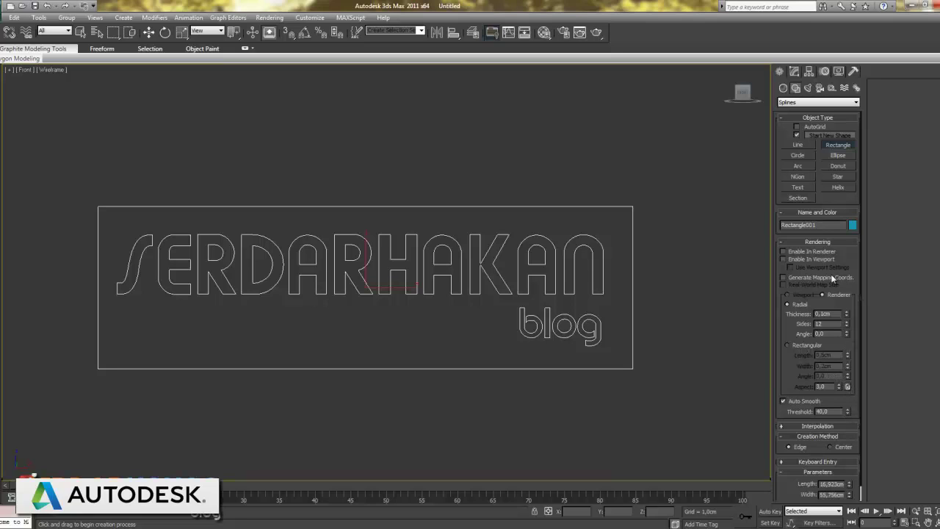
{"action": "left_click_drag", "start_coordinate": [793, 371], "coordinate": [795, 325]}
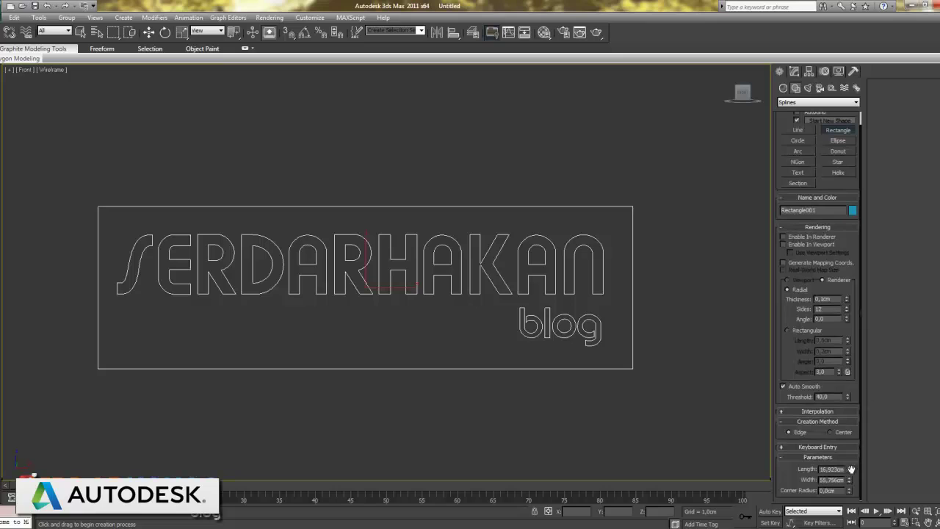
{"action": "left_click_drag", "start_coordinate": [851, 493], "coordinate": [845, 355]}
{"action": "left_click_drag", "start_coordinate": [820, 129], "coordinate": [686, 9]}
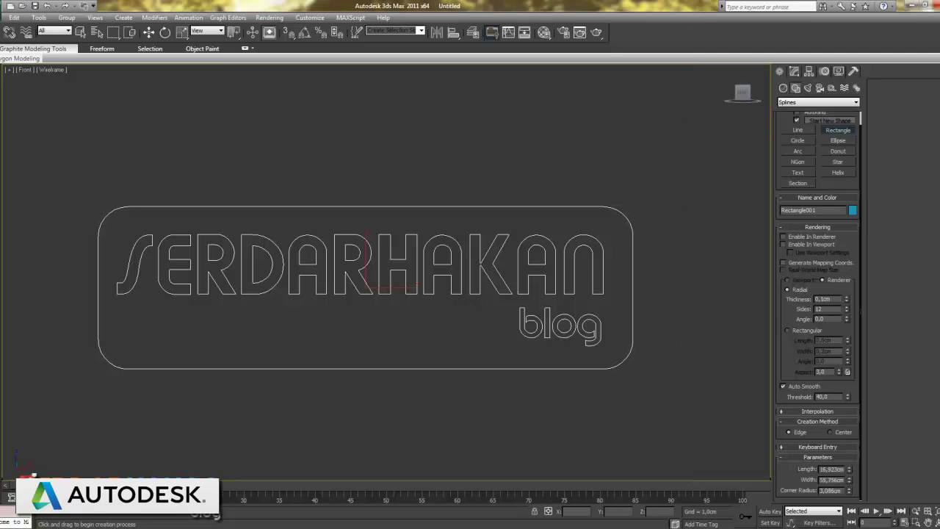
{"action": "right_click", "coordinate": [428, 363]}
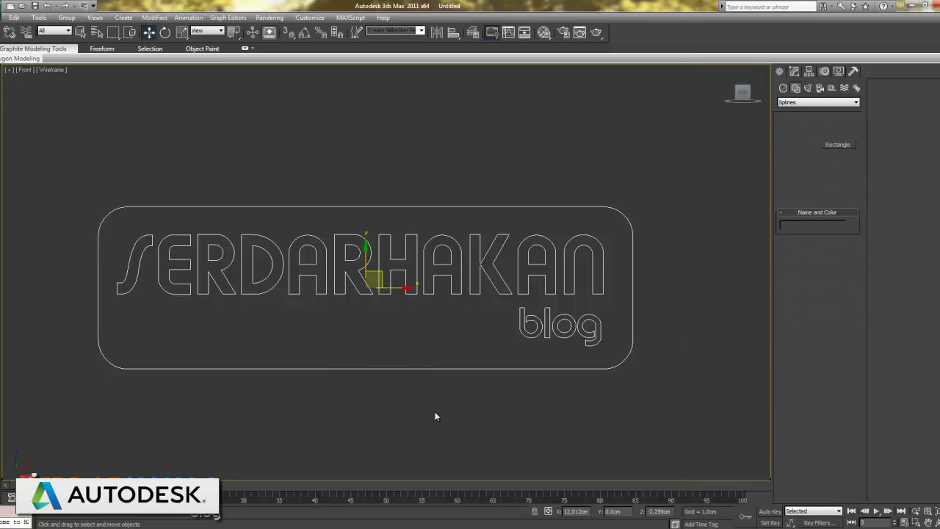
Step: Maximize the Perspective viewport and frame the text and plate
{"action": "left_click", "coordinate": [505, 416]}
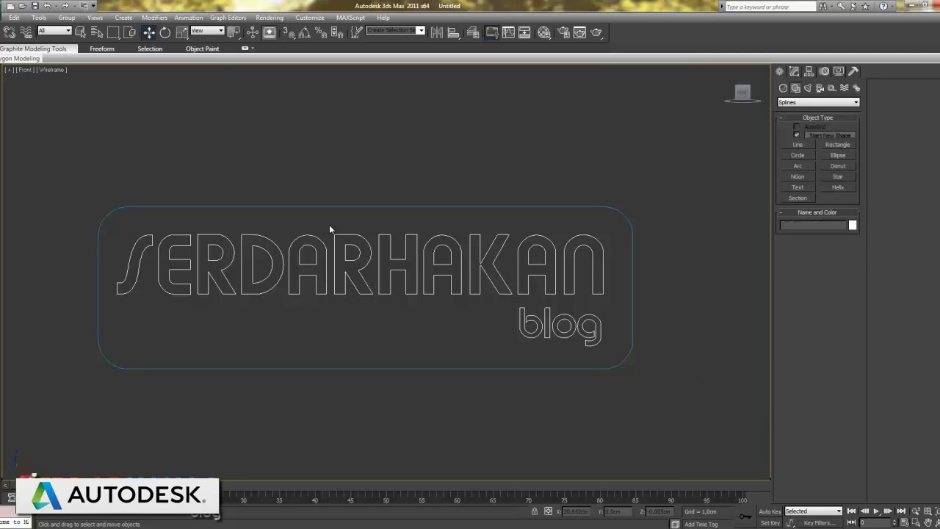
{"action": "key", "text": "alt+w"}
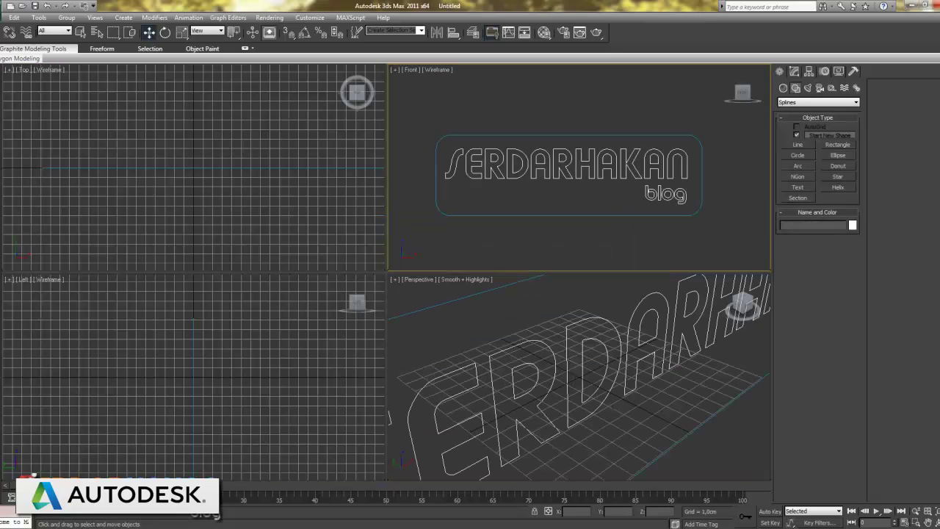
{"action": "left_click", "coordinate": [702, 402]}
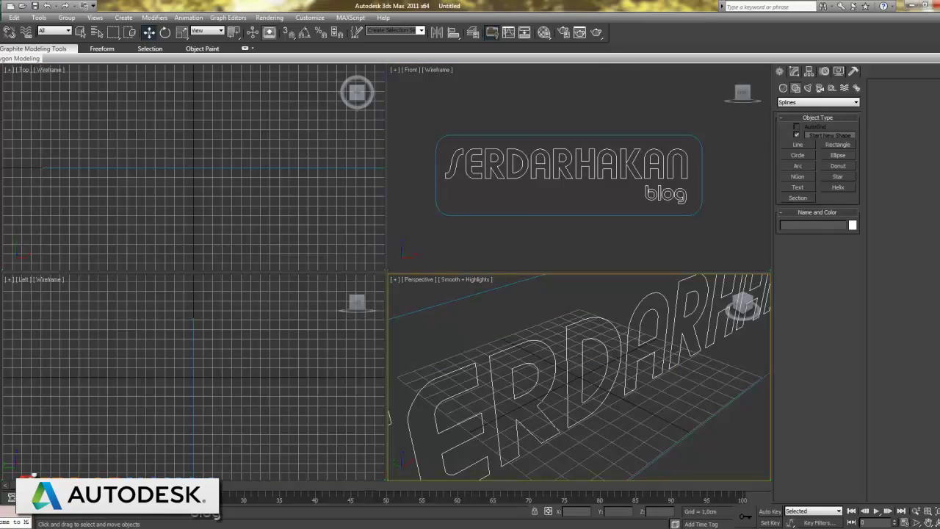
{"action": "key", "text": "alt+w"}
{"action": "key", "text": "z"}
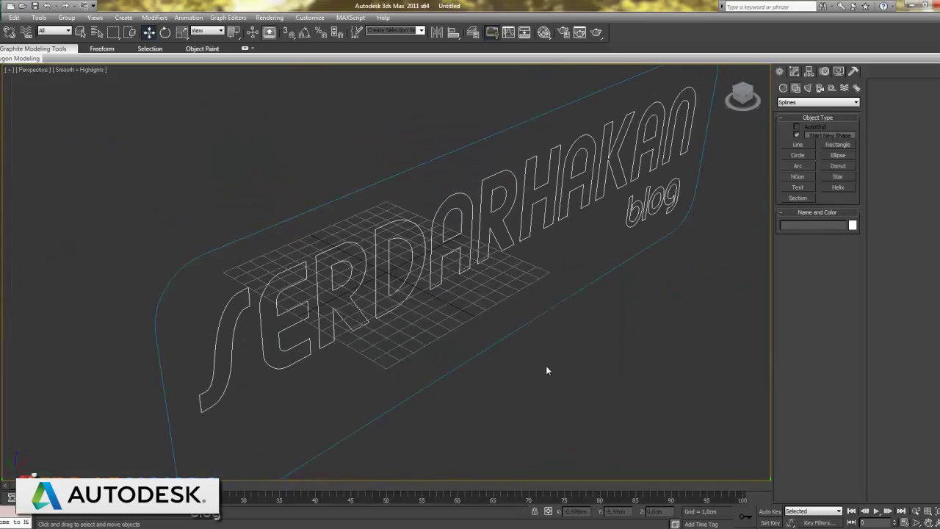
{"action": "middle_click_drag", "start_coordinate": [550, 401], "coordinate": [312, 281]}
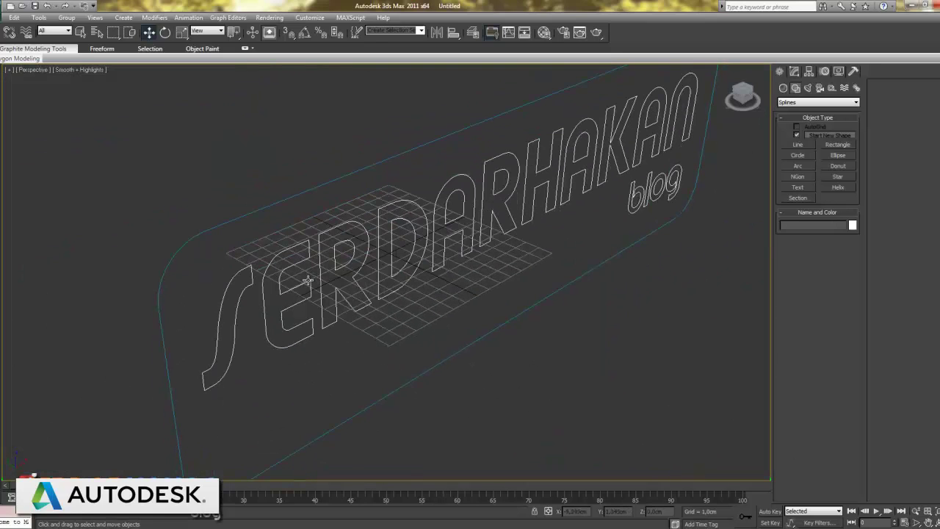
Step: Enable SERDAR in renderer and viewport with 0,38 cm thickness
{"action": "left_click", "coordinate": [308, 280]}
{"action": "left_click", "coordinate": [795, 71]}
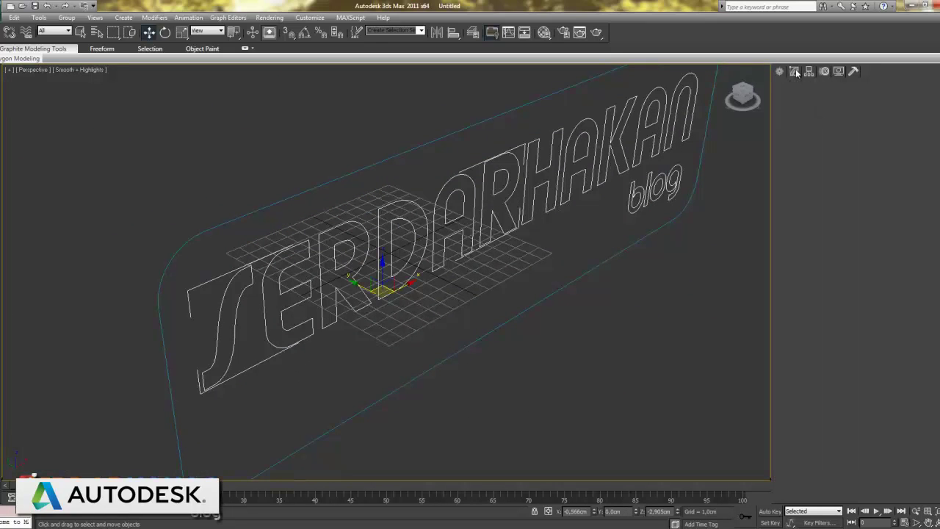
{"action": "left_click", "coordinate": [803, 213]}
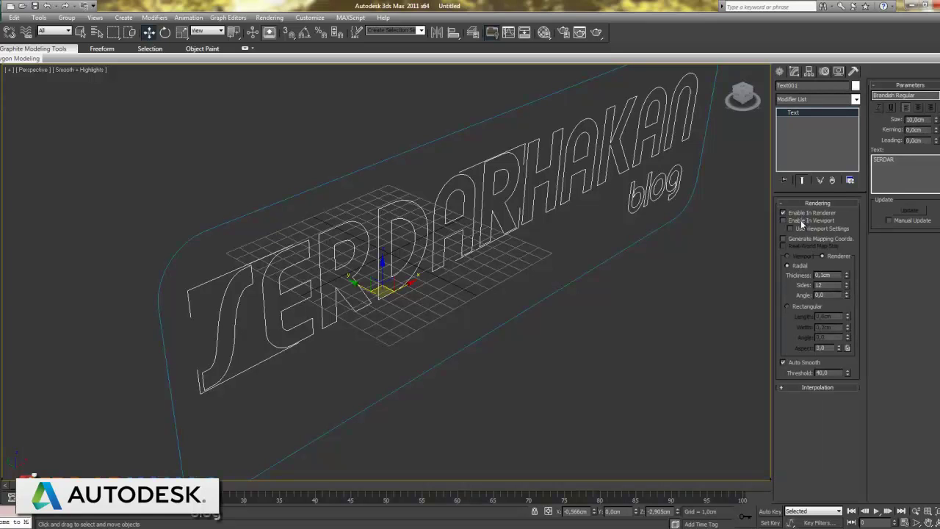
{"action": "left_click", "coordinate": [802, 221]}
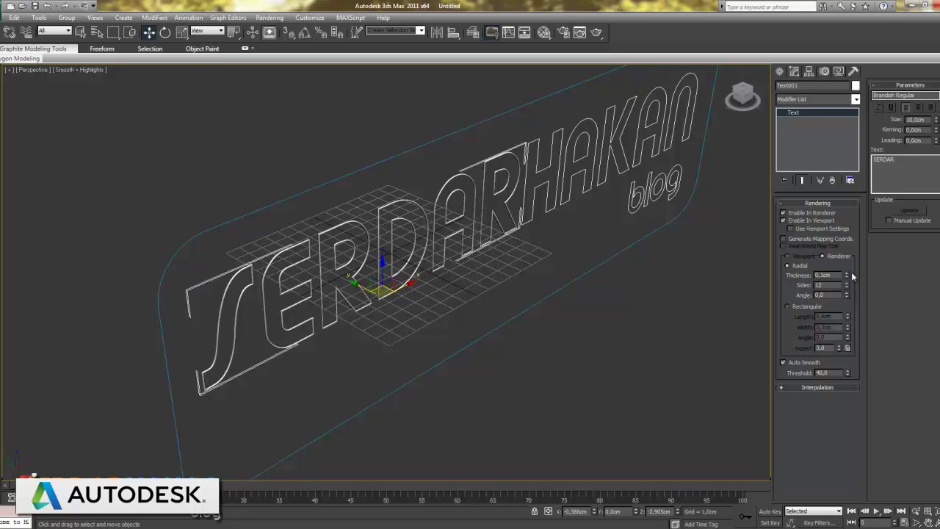
{"action": "left_click_drag", "start_coordinate": [846, 276], "coordinate": [848, 257]}
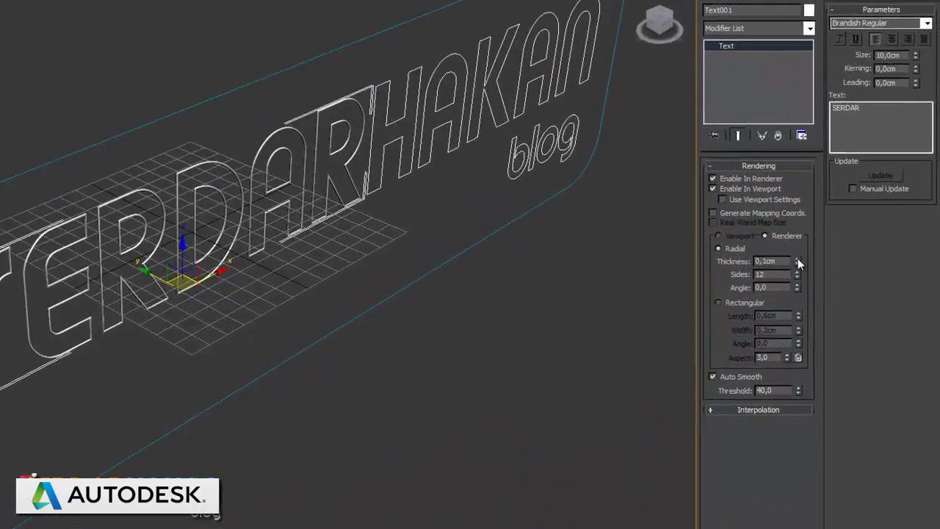
{"action": "left_click_drag", "start_coordinate": [780, 230], "coordinate": [781, 47]}
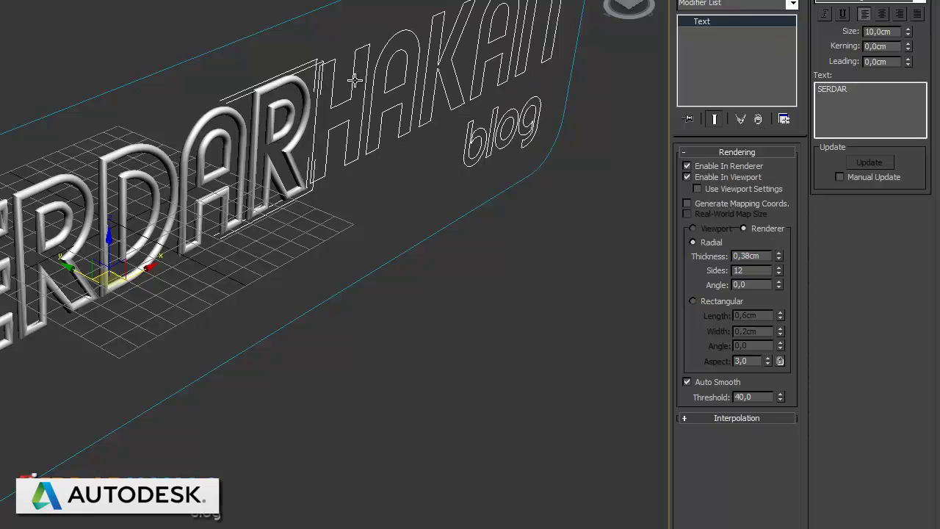
Step: Make HAKAN a renderable tube 0,38 cm thick
{"action": "left_click", "coordinate": [379, 83]}
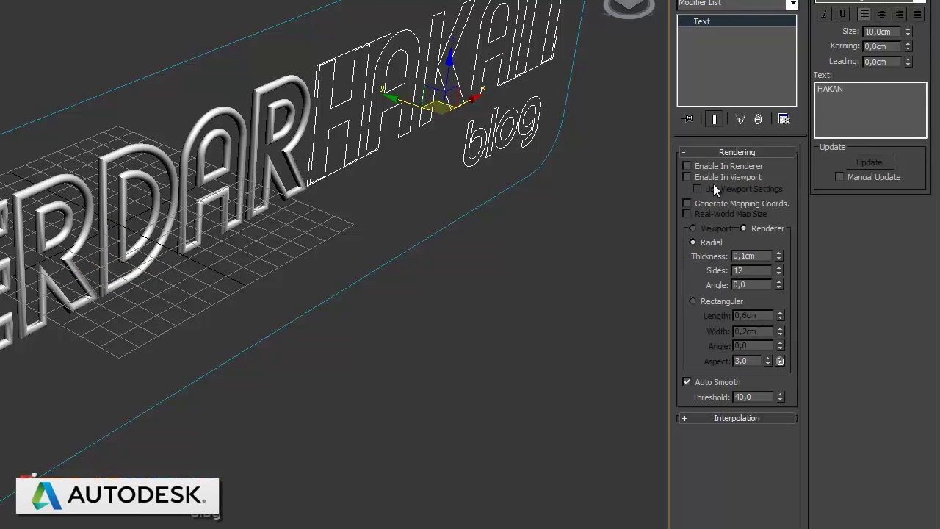
{"action": "left_click", "coordinate": [704, 176]}
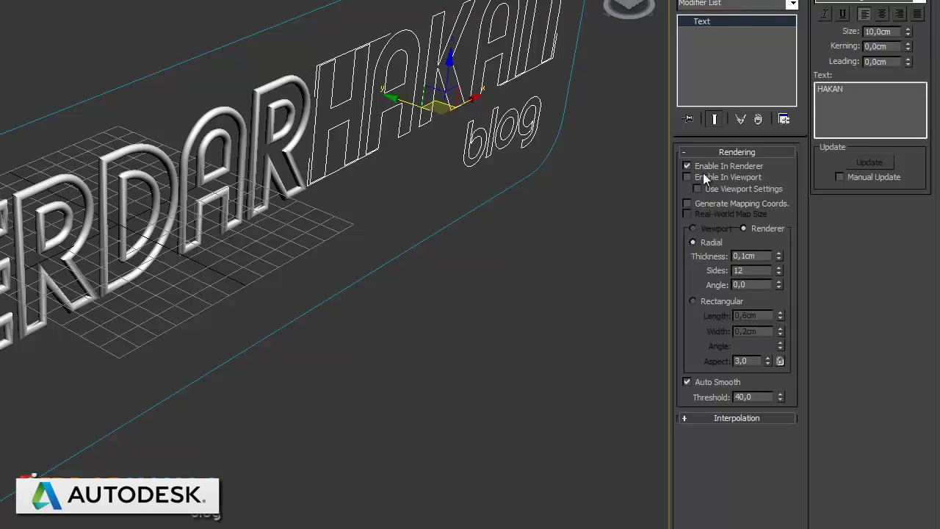
{"action": "left_click", "coordinate": [750, 256]}
{"action": "type", "text": "0,3"}
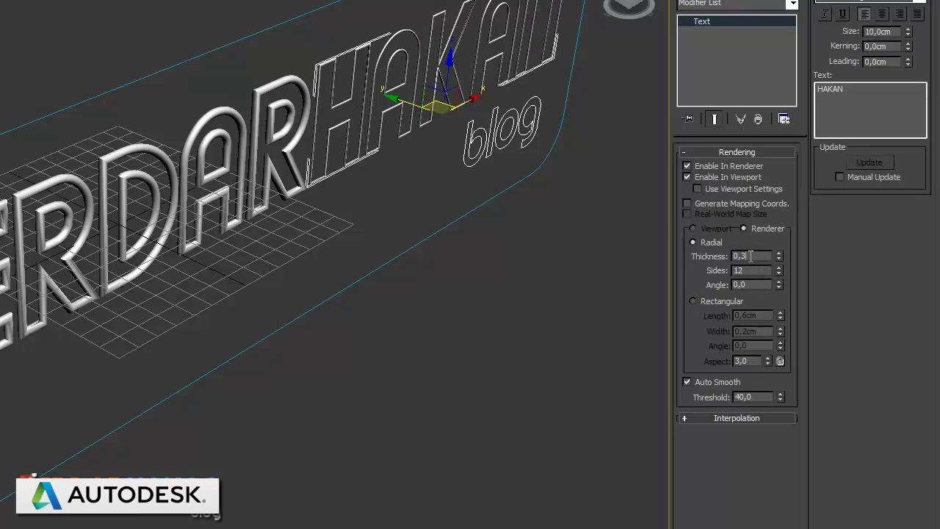
{"action": "type", "text": "8"}
{"action": "key", "text": "Return"}
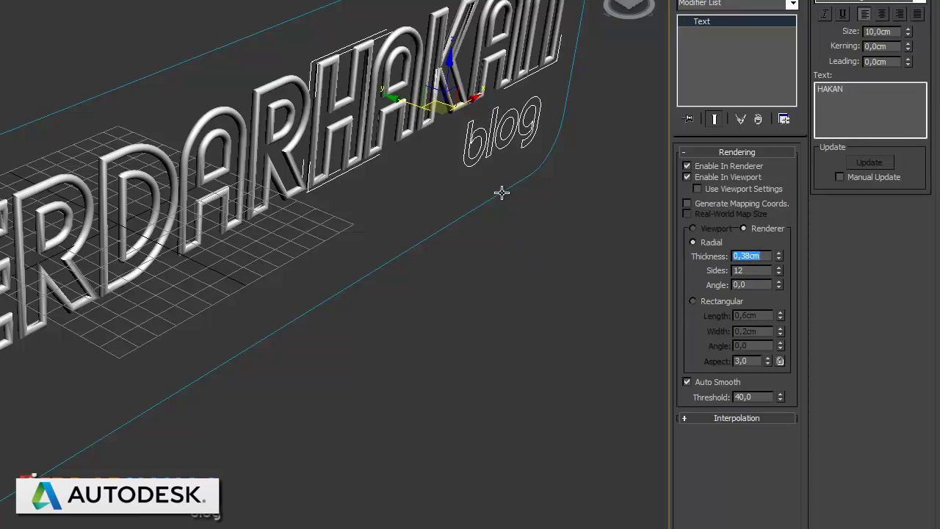
Step: Enable the blog text in renderer and viewport, settling on 0,1 cm thickness
{"action": "left_click", "coordinate": [490, 143]}
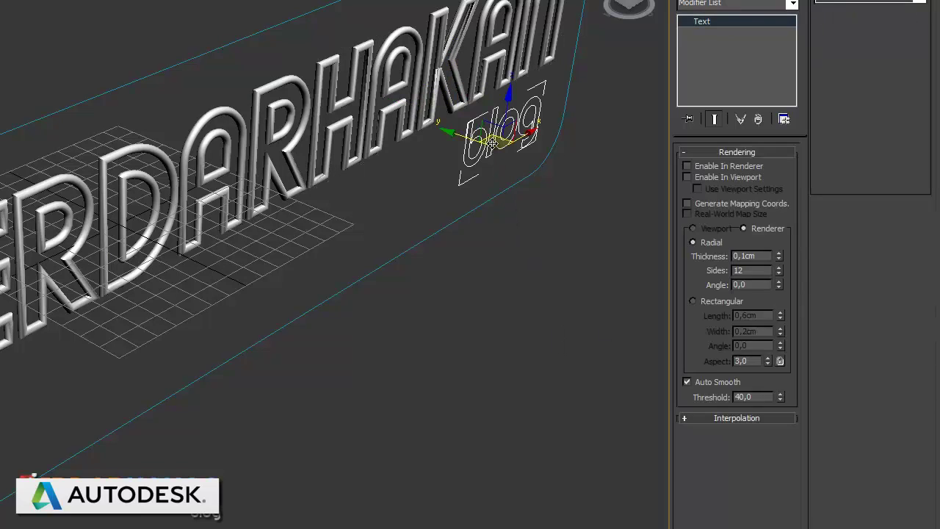
{"action": "left_click", "coordinate": [699, 168]}
{"action": "left_click", "coordinate": [708, 179]}
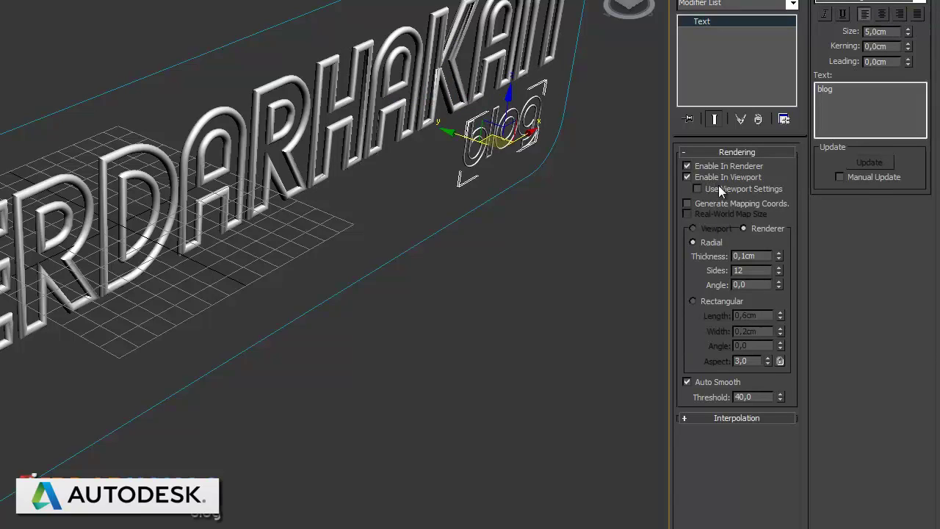
{"action": "left_click", "coordinate": [760, 256]}
{"action": "type", "text": "0,38"}
{"action": "key", "text": "Return"}
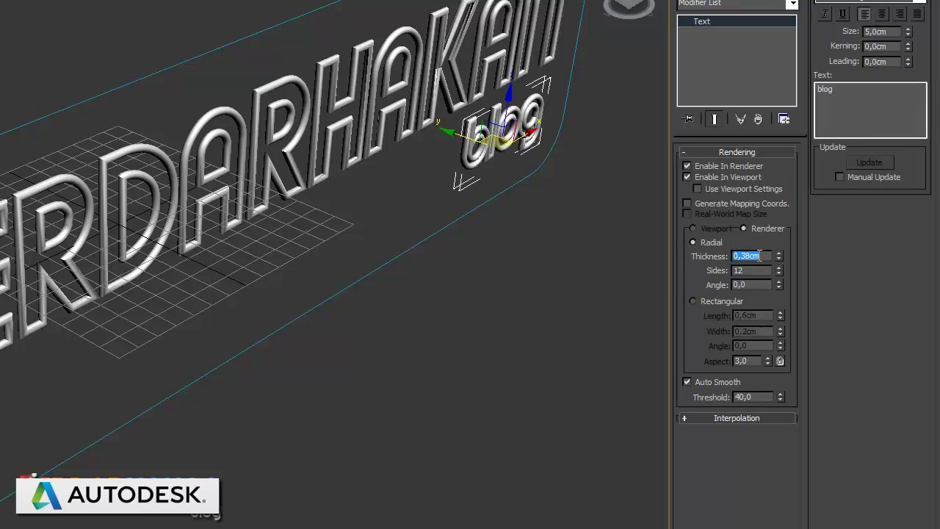
{"action": "type", "text": "0,"}
{"action": "type", "text": "2"}
{"action": "key", "text": "Return"}
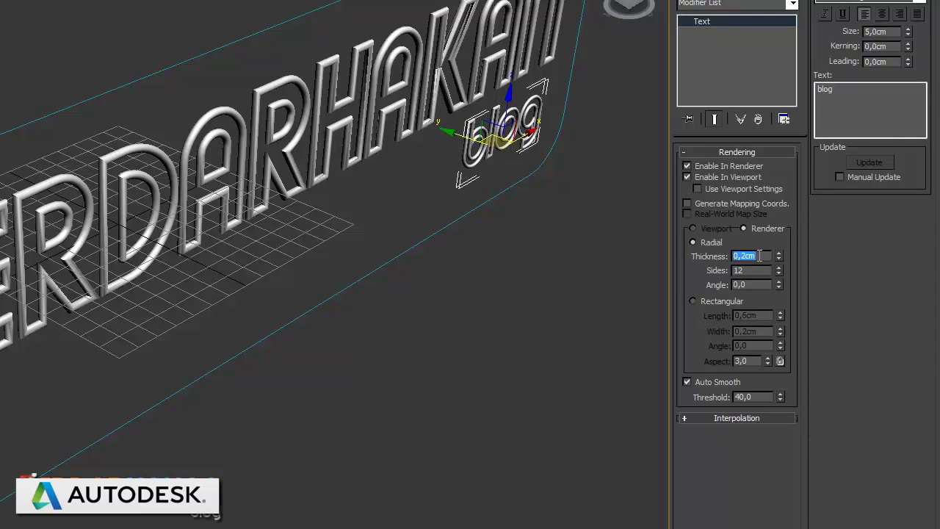
{"action": "type", "text": "0,1"}
{"action": "key", "text": "Return"}
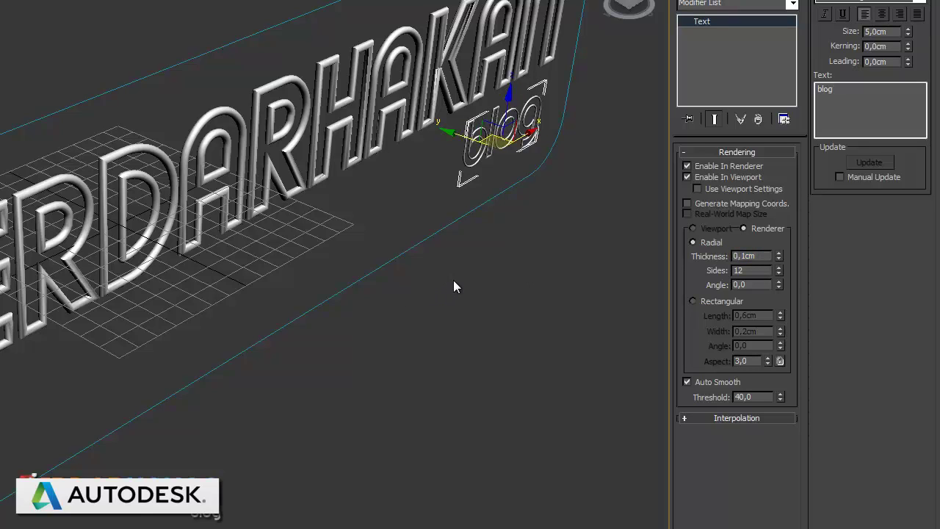
Step: Enable the rectangle frame in renderer and viewport with 0,5 cm thickness
{"action": "left_click", "coordinate": [334, 297]}
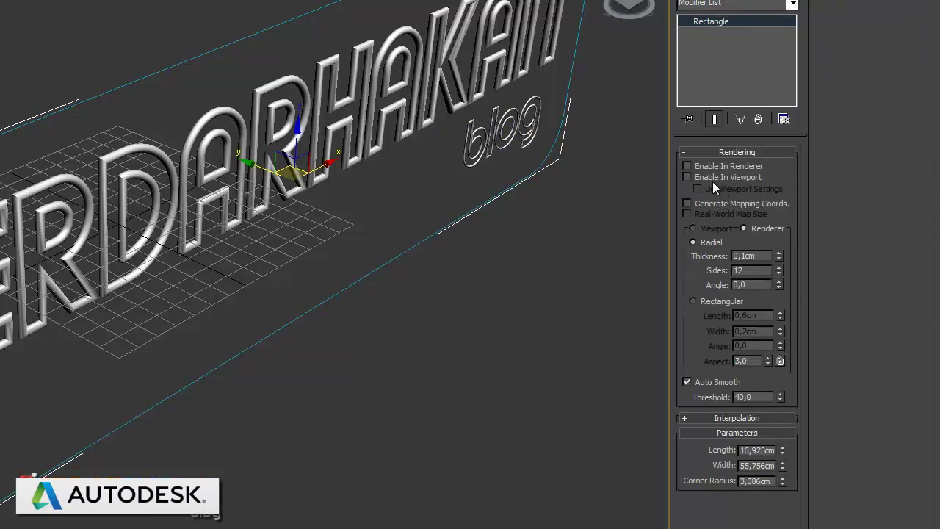
{"action": "left_click", "coordinate": [700, 168]}
{"action": "left_click", "coordinate": [701, 175]}
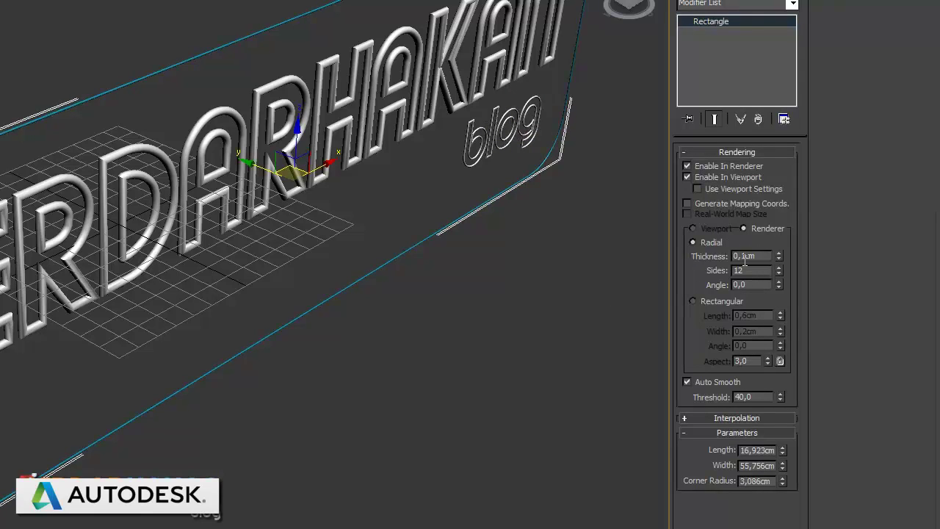
{"action": "double_click", "coordinate": [740, 255]}
{"action": "type", "text": "1"}
{"action": "key", "text": "Return"}
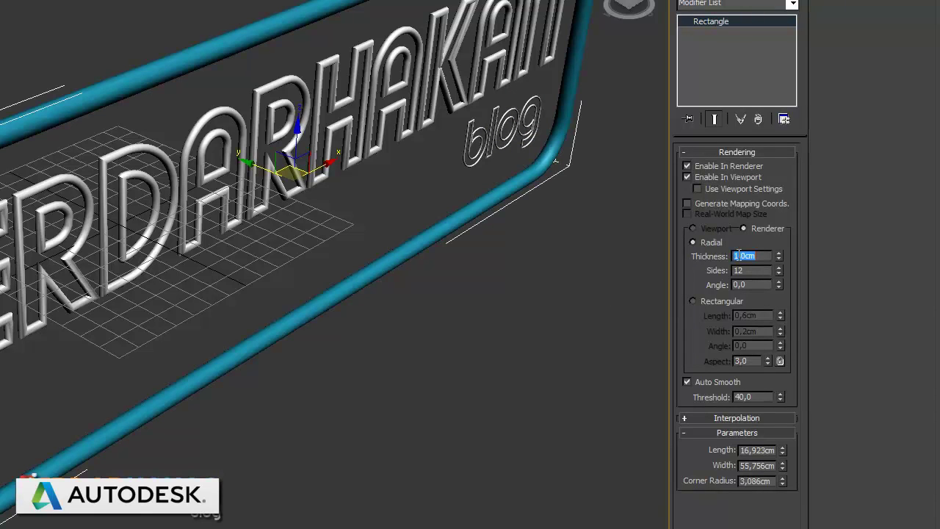
{"action": "type", "text": "0,5"}
{"action": "key", "text": "Return"}
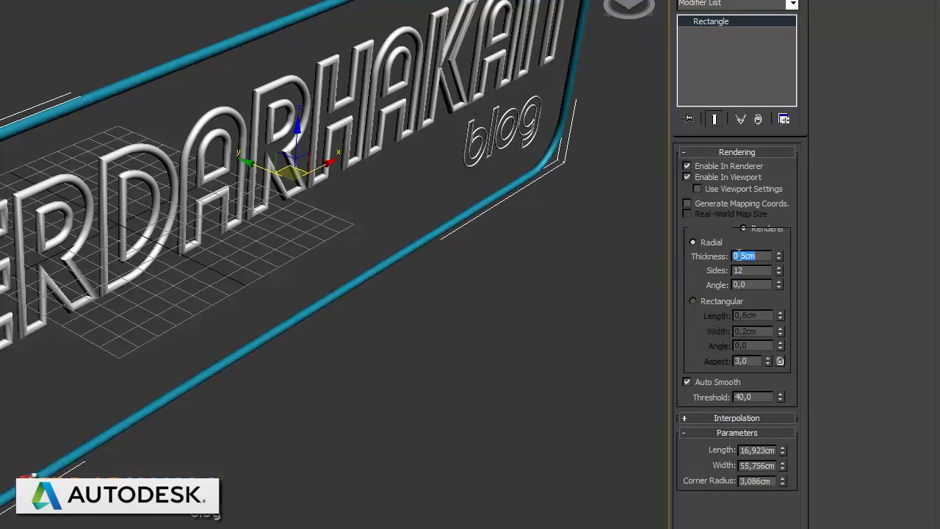
{"action": "left_click", "coordinate": [655, 294]}
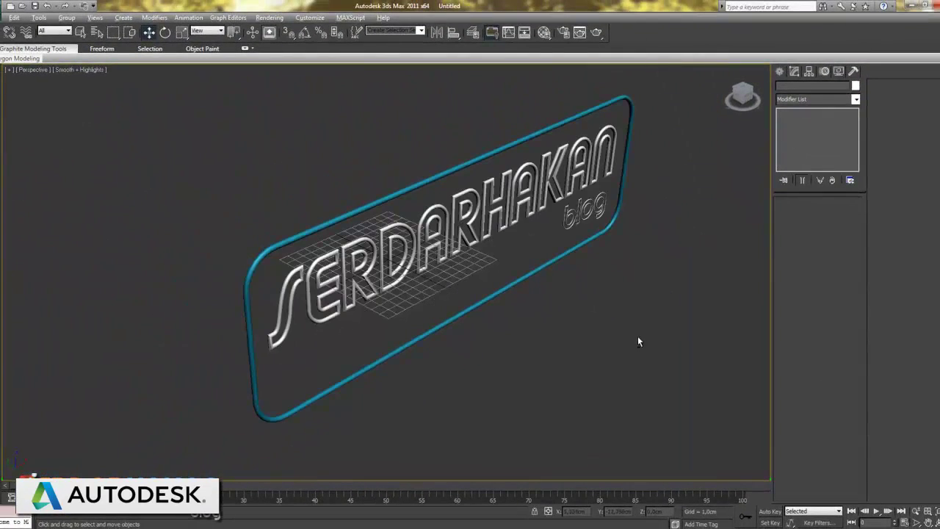
{"action": "mouse_move", "coordinate": [639, 341]}
{"action": "middle_mouse_down", "text": "alt"}
{"action": "mouse_move", "coordinate": [638, 310]}
{"action": "mouse_move", "coordinate": [639, 320]}
{"action": "mouse_move", "coordinate": [593, 327]}
{"action": "middle_mouse_up", "text": "alt"}
{"action": "mouse_move", "coordinate": [651, 327]}
{"action": "middle_mouse_down", "text": "alt"}
{"action": "mouse_move", "coordinate": [637, 331]}
{"action": "mouse_move", "coordinate": [651, 331]}
{"action": "middle_mouse_up", "text": "alt"}
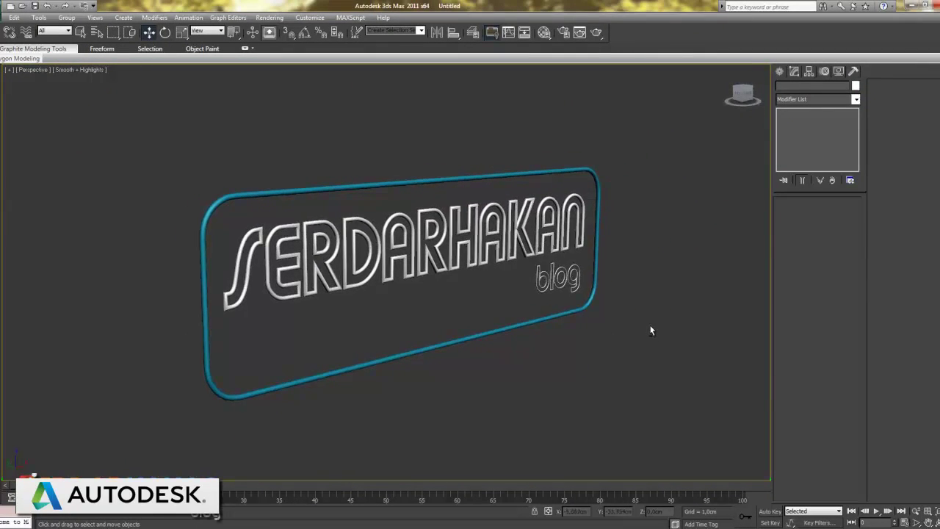
Step: In V-Ray Render Setup, turn on the GI environment override with a white colour
{"action": "left_click", "coordinate": [270, 17]}
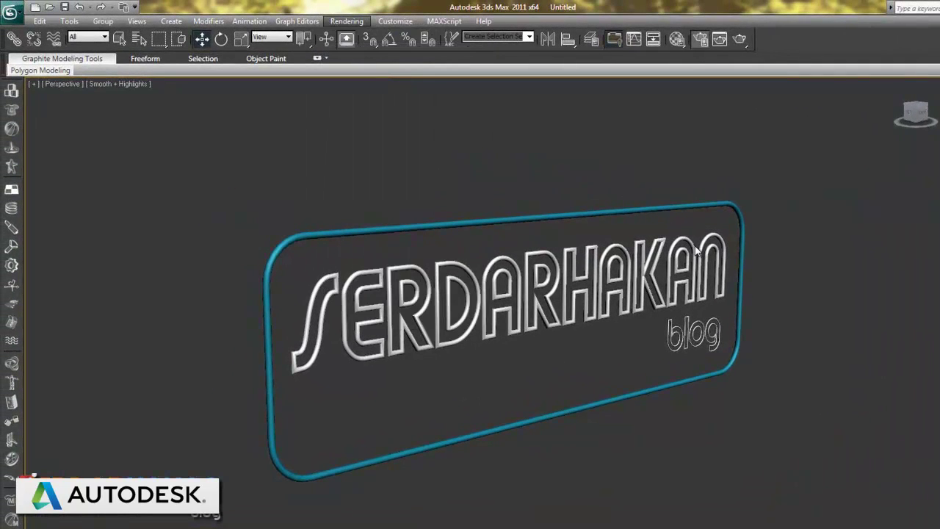
{"action": "key", "text": "F10"}
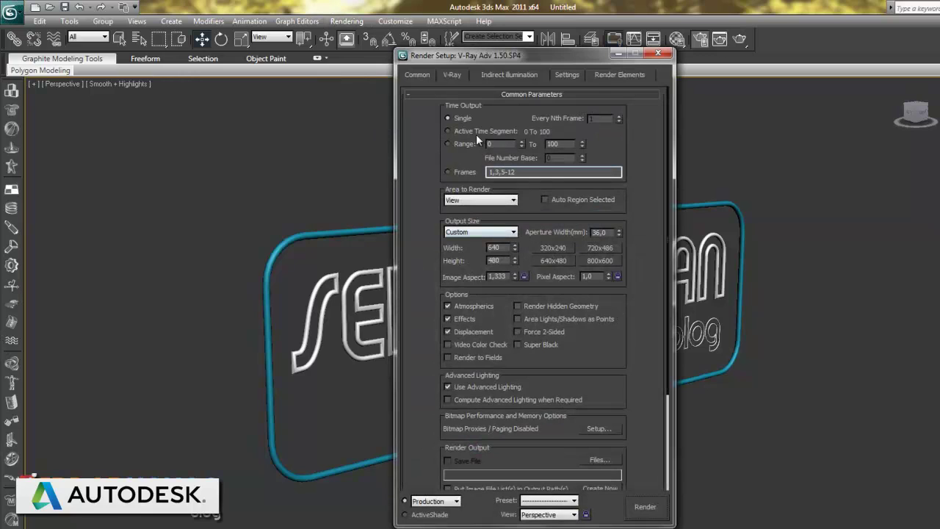
{"action": "left_click", "coordinate": [449, 73]}
{"action": "left_click", "coordinate": [501, 122]}
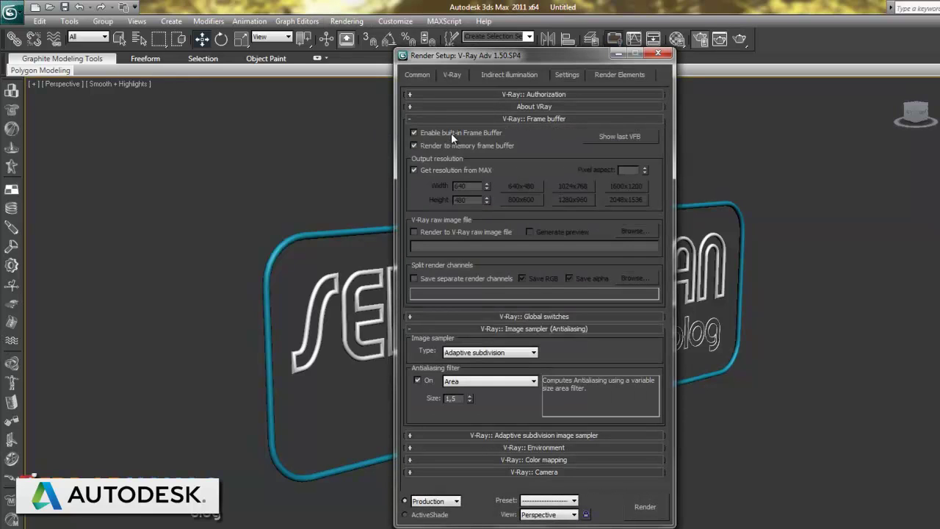
{"action": "left_click", "coordinate": [504, 118]}
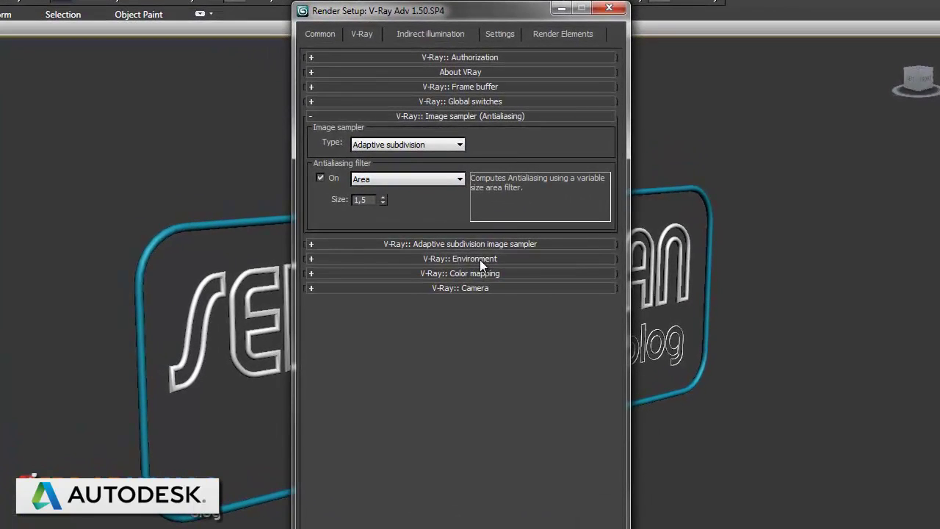
{"action": "left_click", "coordinate": [481, 261]}
{"action": "left_click", "coordinate": [327, 285]}
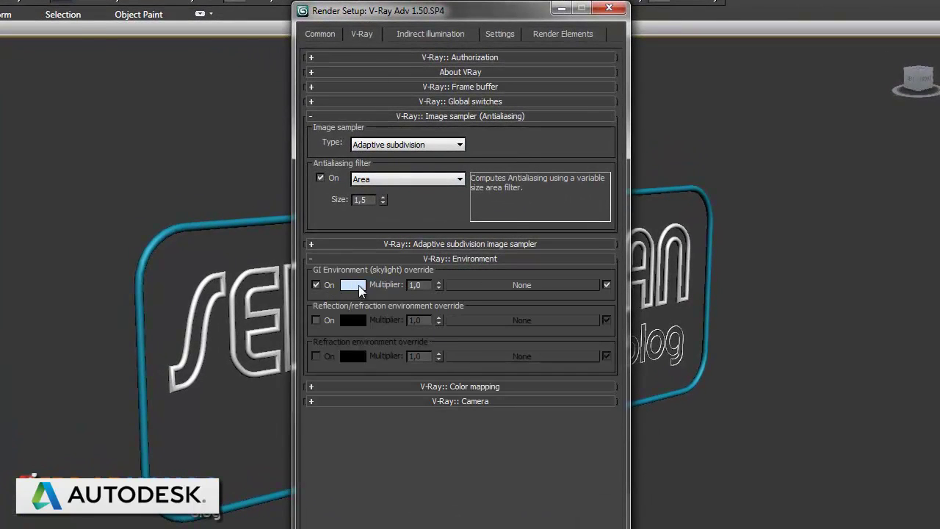
{"action": "left_click", "coordinate": [353, 285]}
{"action": "left_click_drag", "start_coordinate": [250, 121], "coordinate": [251, 148]}
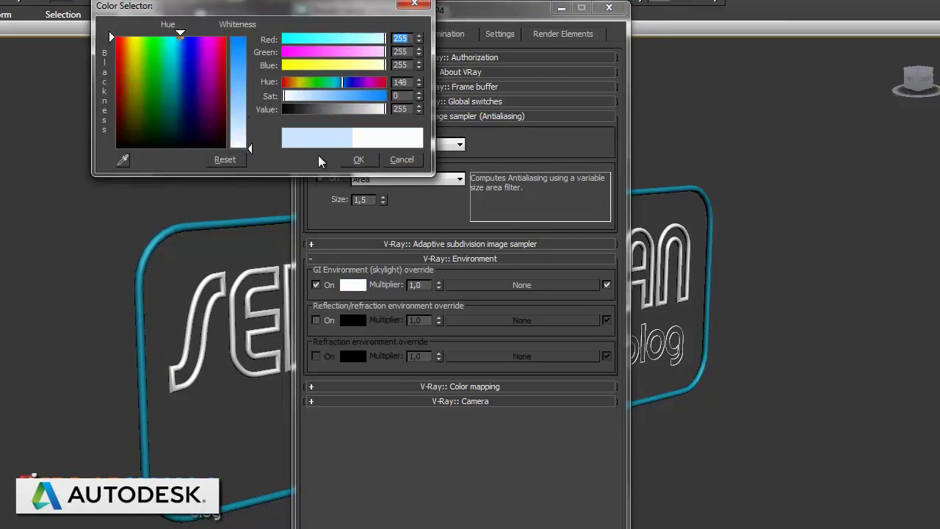
{"action": "left_click", "coordinate": [360, 160]}
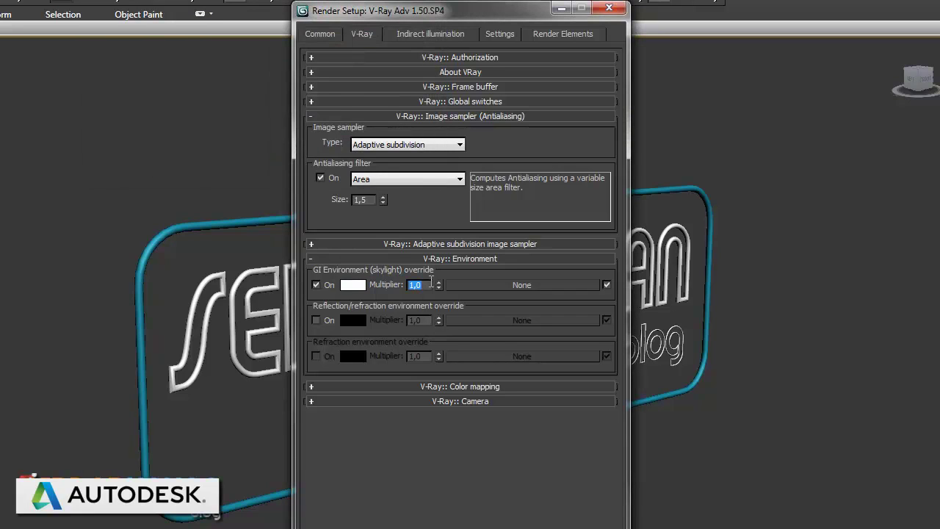
{"action": "left_click", "coordinate": [421, 287]}
{"action": "type", "text": "0,1"}
Step: Enable GI with Light cache secondary bounces and the Very low irradiance preset
{"action": "left_click", "coordinate": [411, 34]}
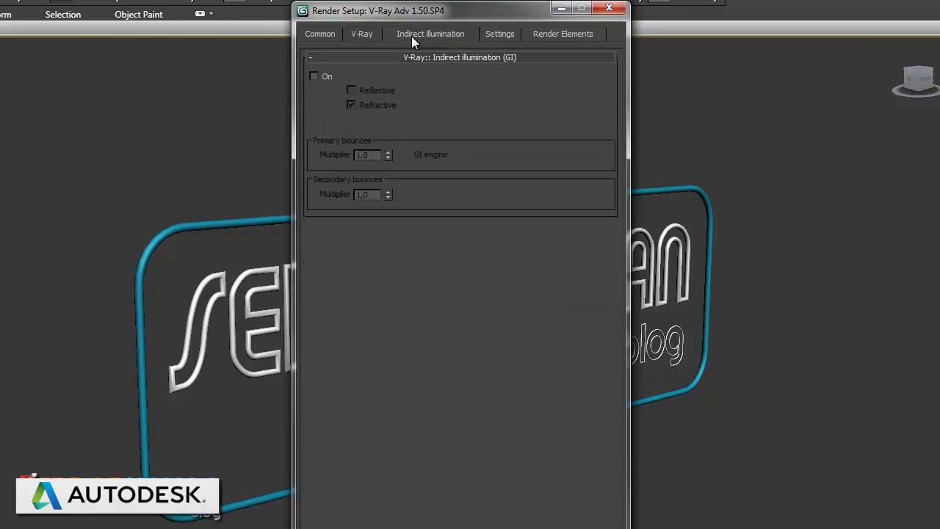
{"action": "left_click", "coordinate": [313, 76]}
{"action": "left_click", "coordinate": [501, 195]}
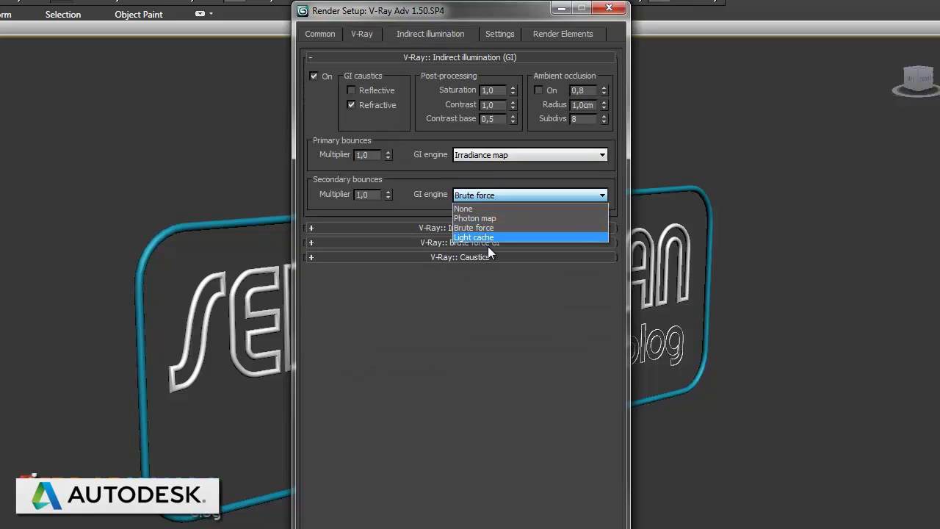
{"action": "left_click", "coordinate": [488, 236]}
{"action": "left_click", "coordinate": [479, 228]}
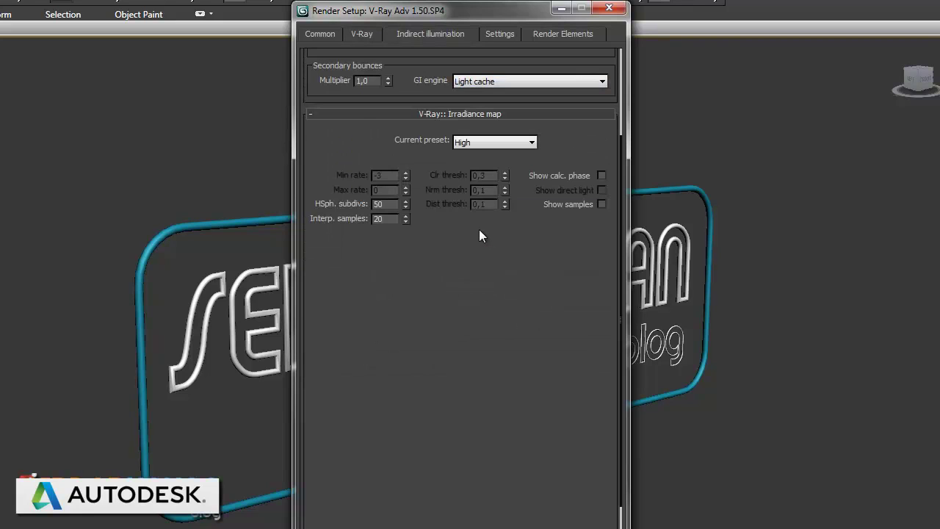
{"action": "left_click", "coordinate": [478, 144]}
{"action": "left_click", "coordinate": [480, 163]}
{"action": "left_click", "coordinate": [602, 176]}
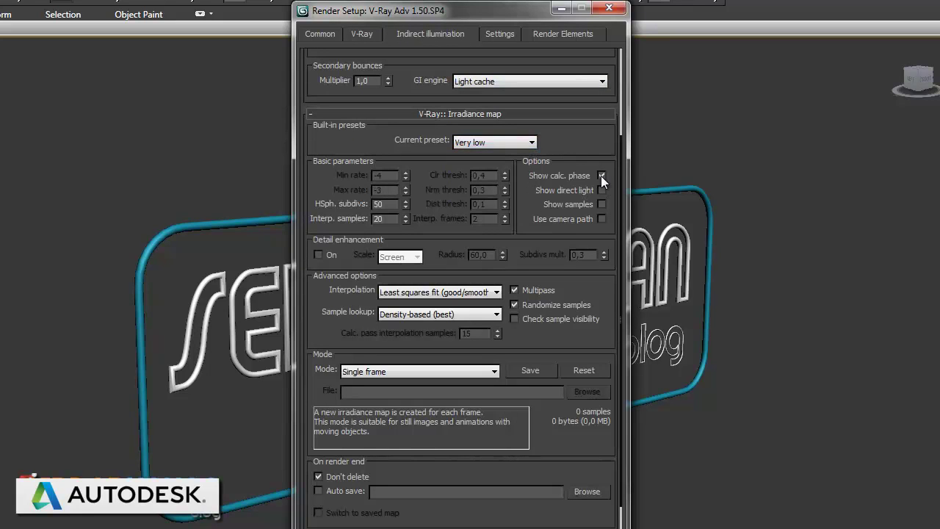
Step: Set irradiance subdivs to 20, interpolation samples to 10, and light cache subdivs to 20
{"action": "type", "text": "20"}
{"action": "double_click", "coordinate": [379, 218]}
{"action": "type", "text": "10"}
{"action": "scroll", "coordinate": [441, 216], "scroll_direction": "down", "scroll_amount": 1}
{"action": "scroll", "coordinate": [450, 485], "scroll_direction": "down", "scroll_amount": 5}
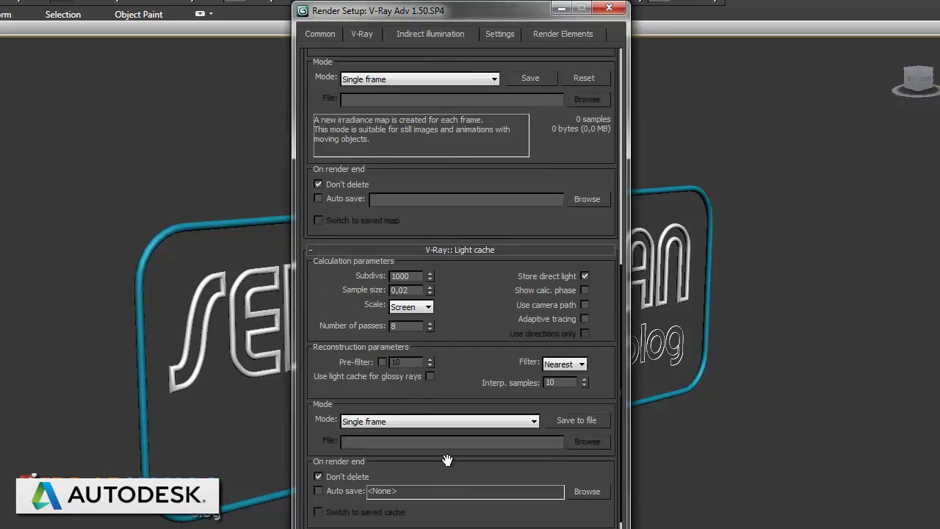
{"action": "double_click", "coordinate": [400, 277]}
{"action": "type", "text": "20"}
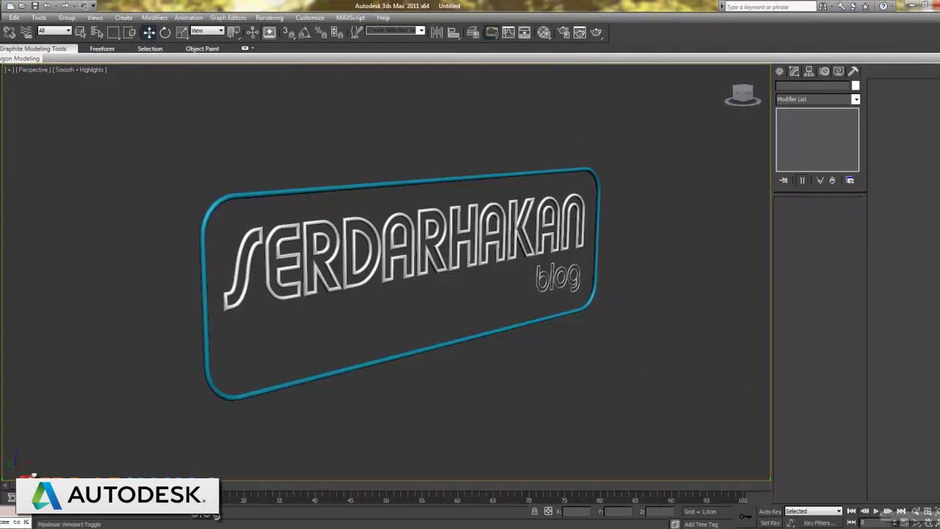
Step: Name a new material 1 in the Material Editor and convert it to a VRayLightMtl
{"action": "left_click", "coordinate": [936, 523]}
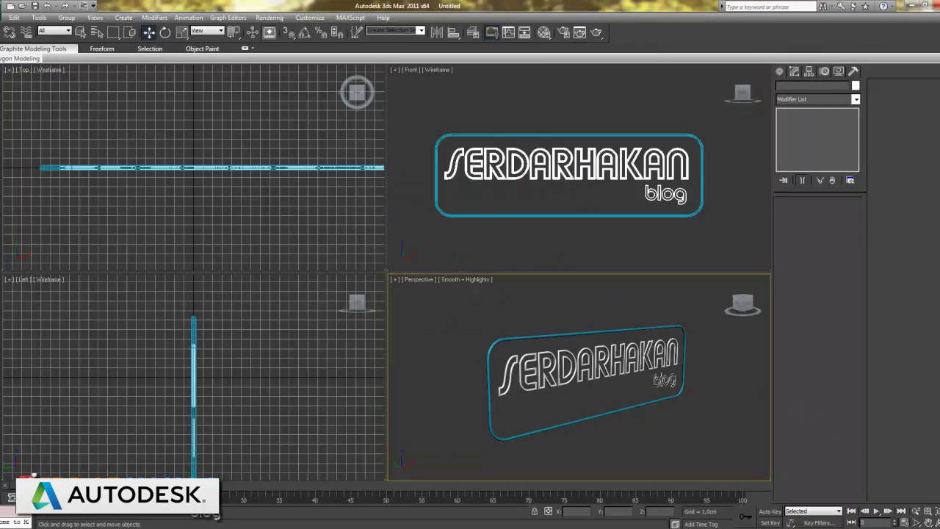
{"action": "left_click", "coordinate": [936, 522]}
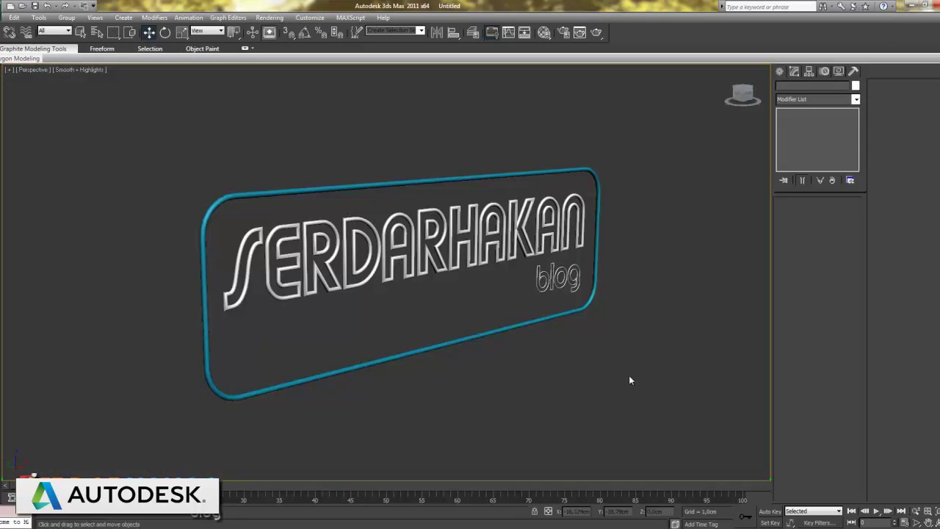
{"action": "key", "text": "m"}
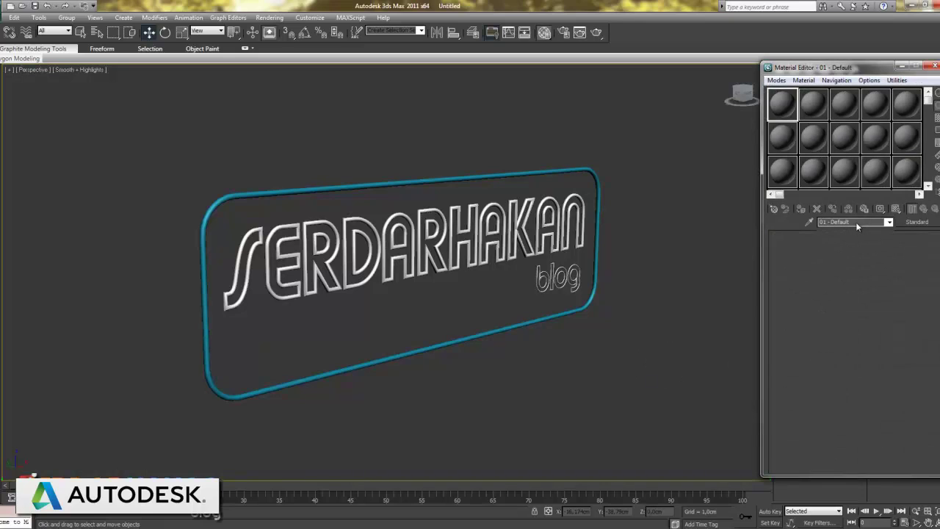
{"action": "type", "text": "1"}
{"action": "key", "text": "Return"}
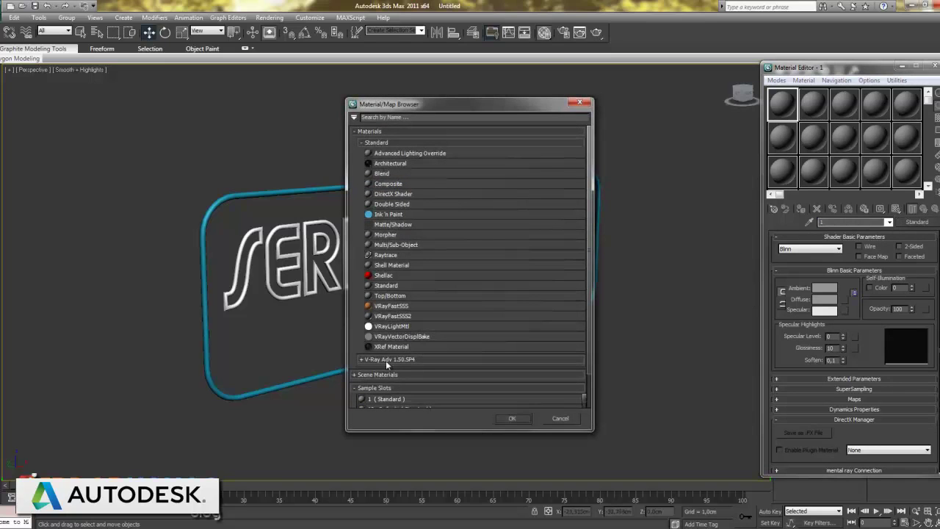
{"action": "double_click", "coordinate": [384, 327]}
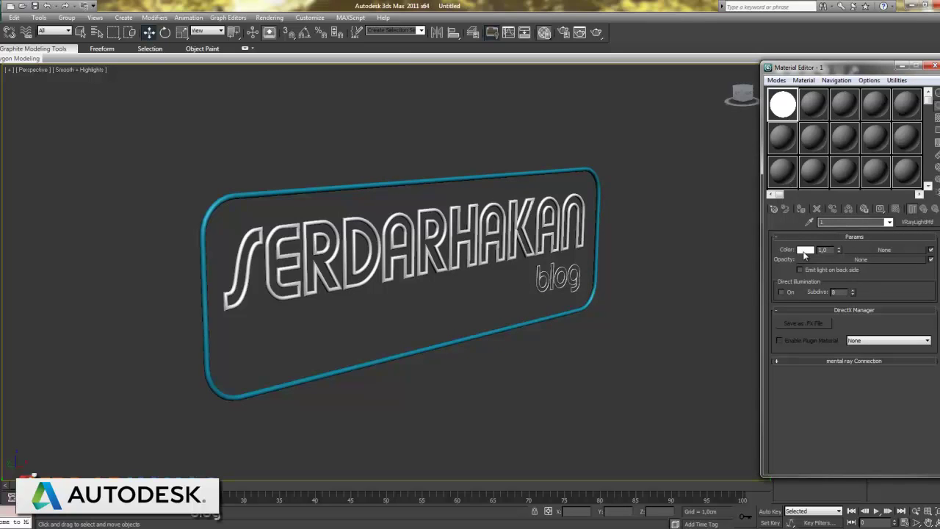
Step: Set the light colour to a saturated blue and assign it to the SERDAR letters
{"action": "left_click", "coordinate": [806, 250]}
{"action": "left_click", "coordinate": [230, 94]}
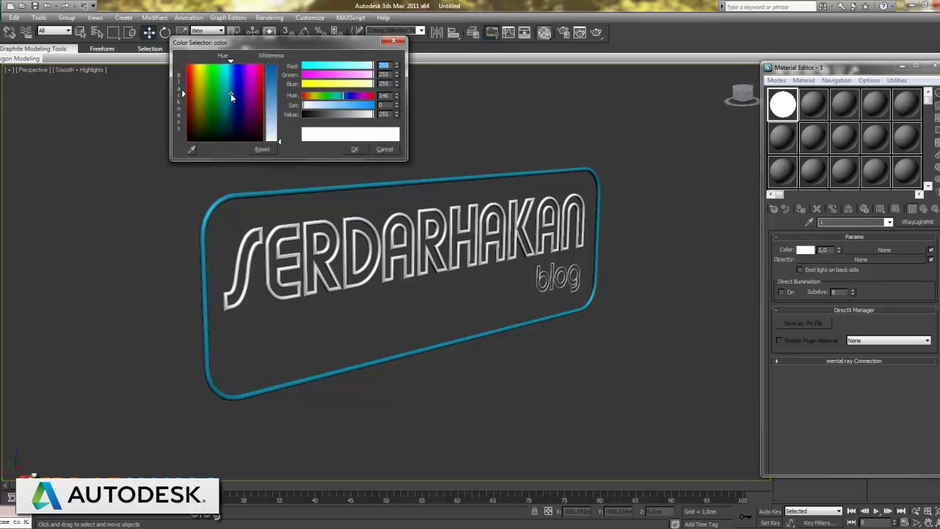
{"action": "left_click_drag", "start_coordinate": [279, 144], "coordinate": [276, 65]}
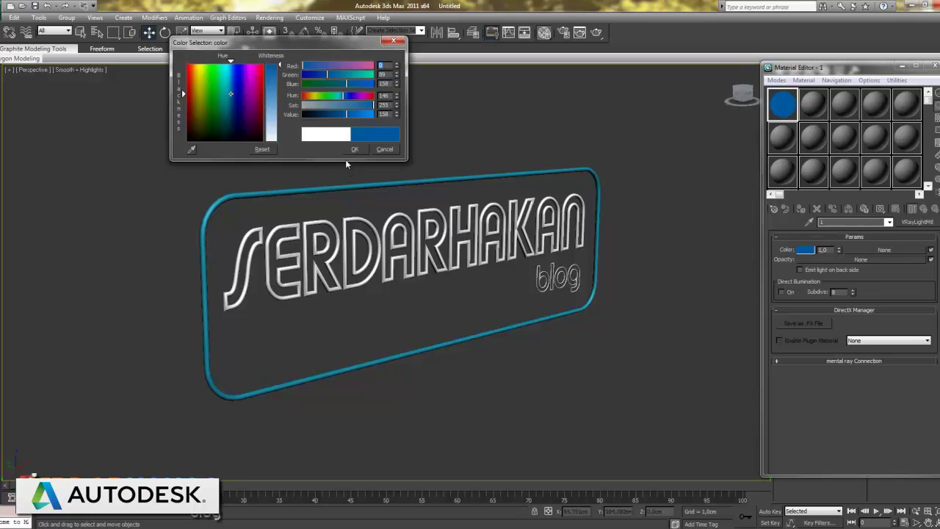
{"action": "left_click_drag", "start_coordinate": [233, 96], "coordinate": [231, 82]}
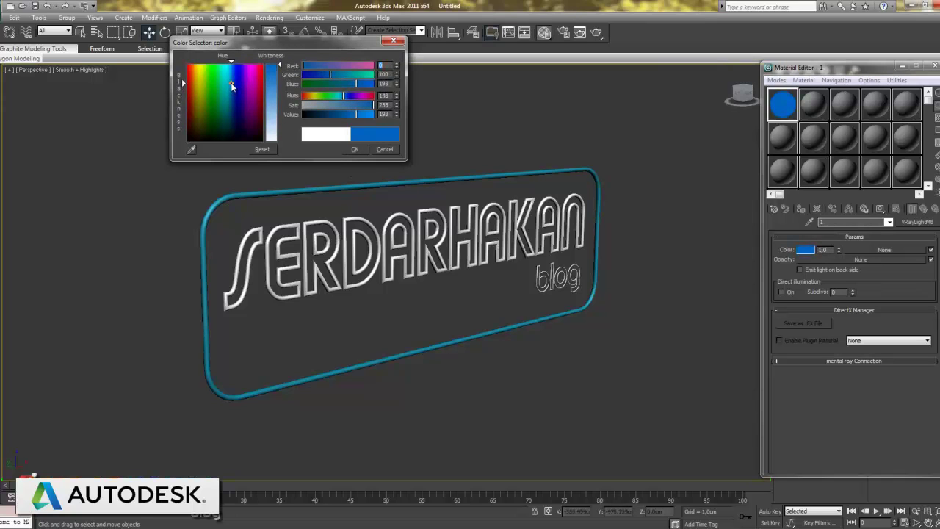
{"action": "key", "text": "Return"}
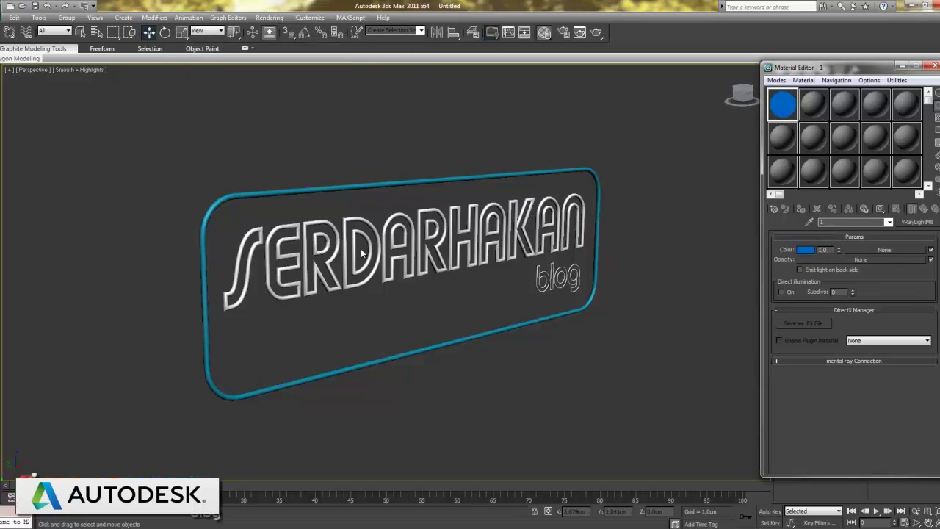
{"action": "left_click", "coordinate": [408, 265]}
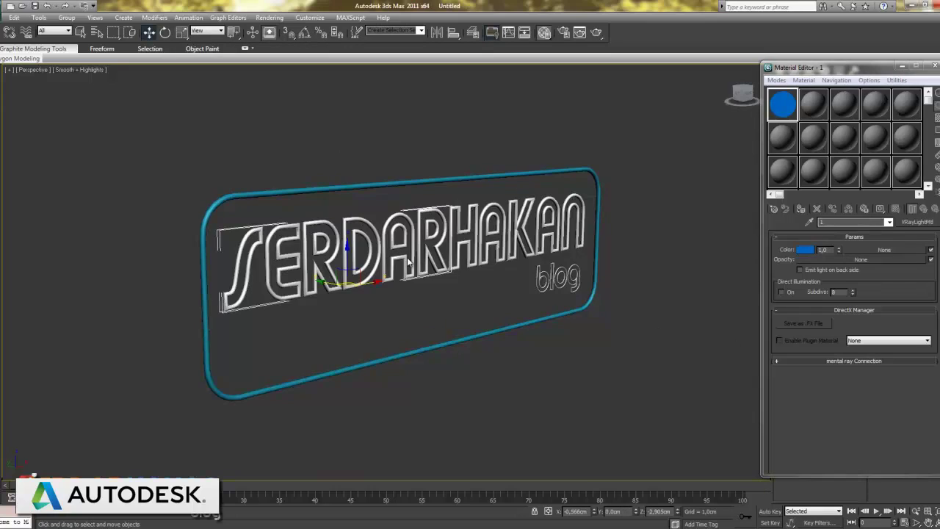
{"action": "left_click", "coordinate": [801, 210]}
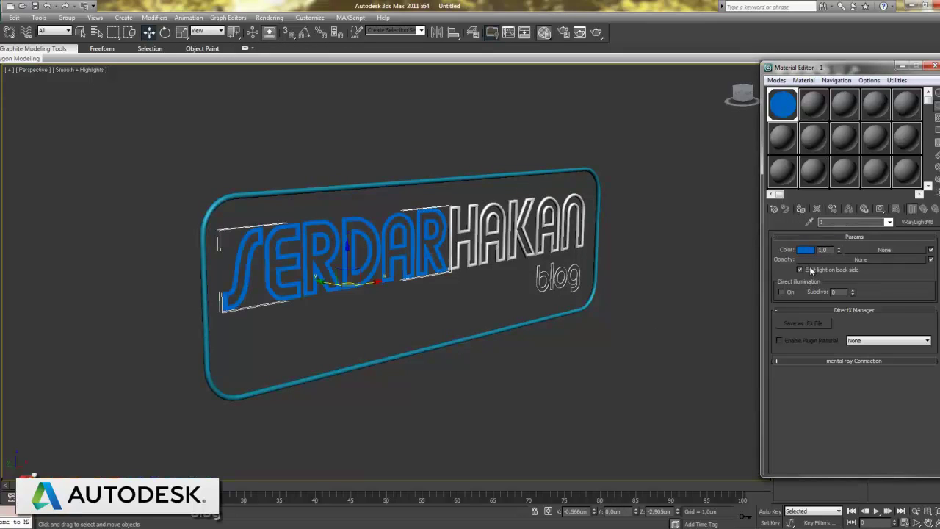
Step: Create material 2 in the next slot as a VRayLightMtl
{"action": "left_click", "coordinate": [815, 117]}
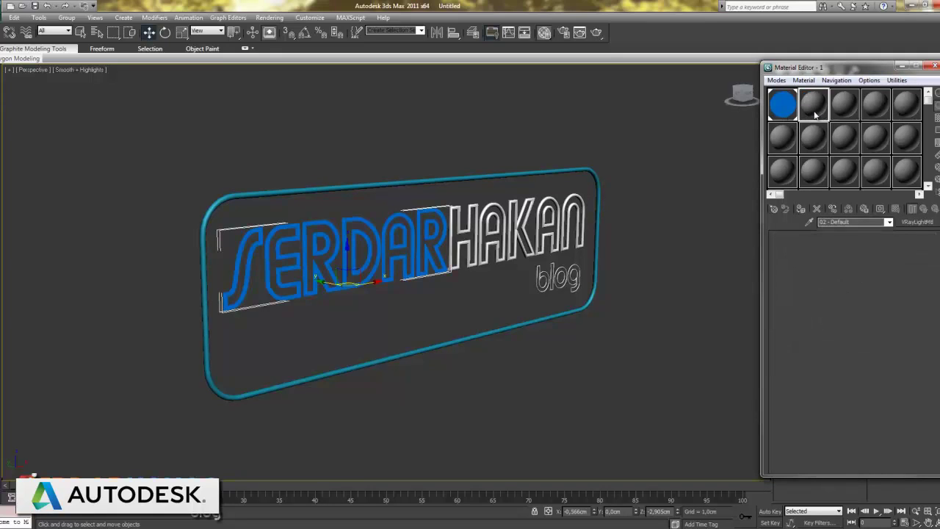
{"action": "left_click", "coordinate": [853, 219]}
{"action": "type", "text": "2"}
{"action": "key", "text": "Return"}
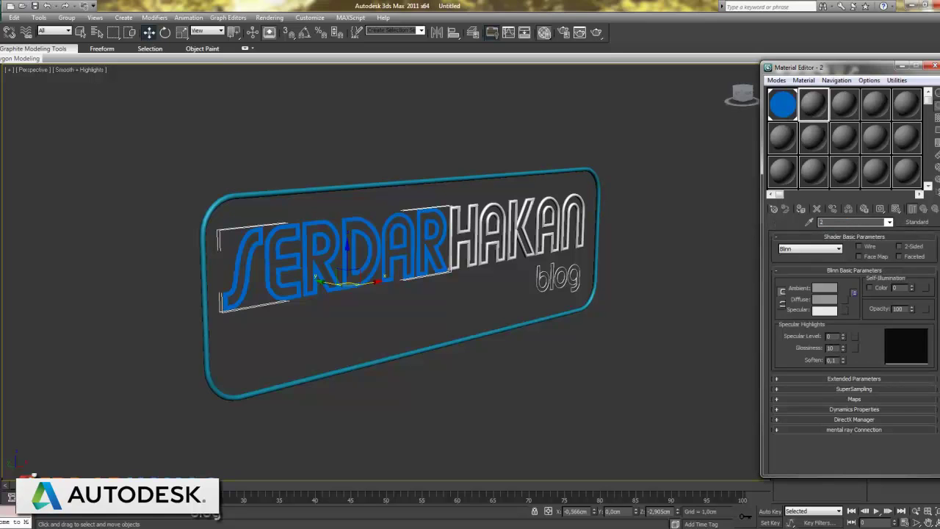
{"action": "left_click", "coordinate": [917, 222]}
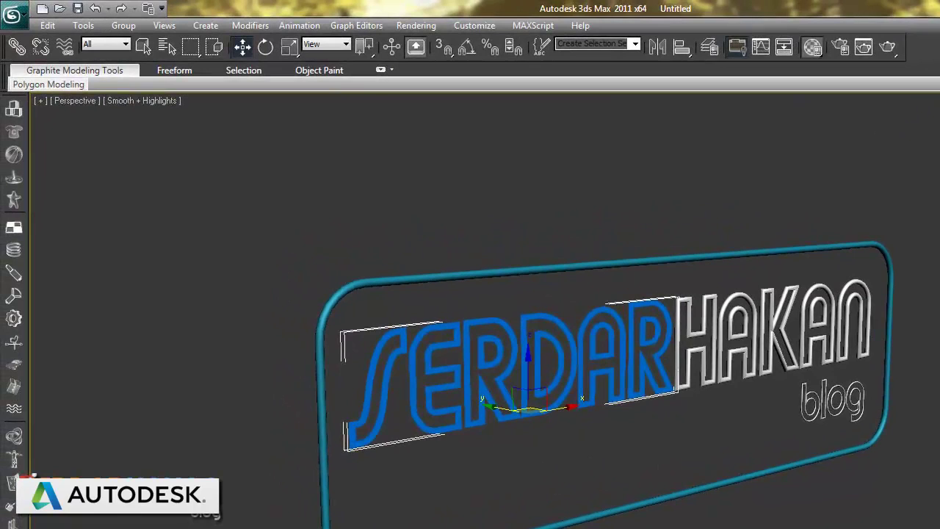
Step: Make material 2 orange (176,62,0), emitting from its back side, and assign it to HAKAN
{"action": "left_click", "coordinate": [350, 188]}
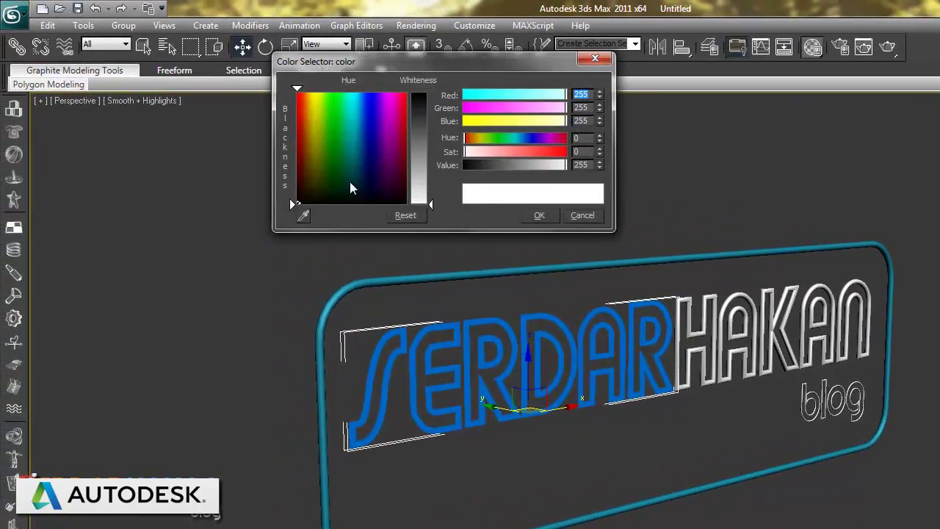
{"action": "left_click", "coordinate": [298, 166]}
{"action": "left_click_drag", "start_coordinate": [297, 167], "coordinate": [303, 127]}
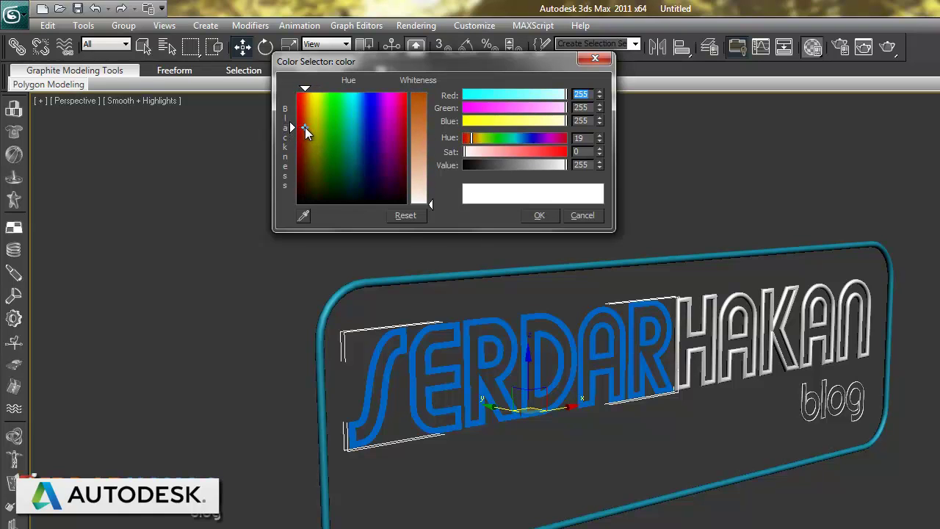
{"action": "left_click_drag", "start_coordinate": [429, 204], "coordinate": [431, 94]}
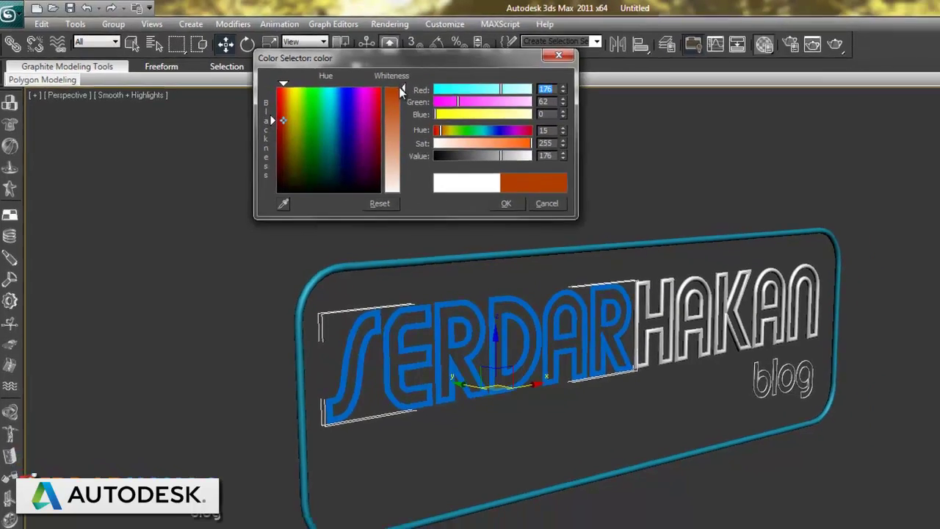
{"action": "left_click", "coordinate": [371, 155]}
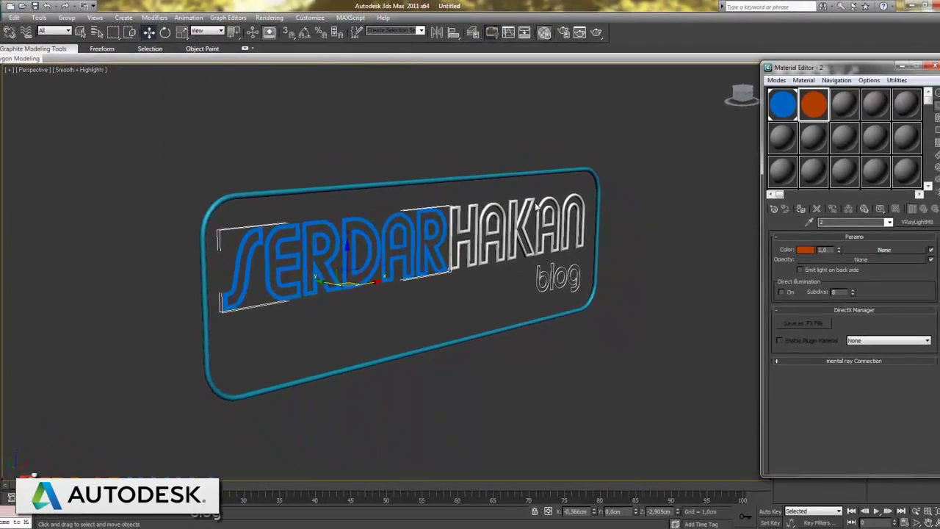
{"action": "left_click", "coordinate": [818, 270]}
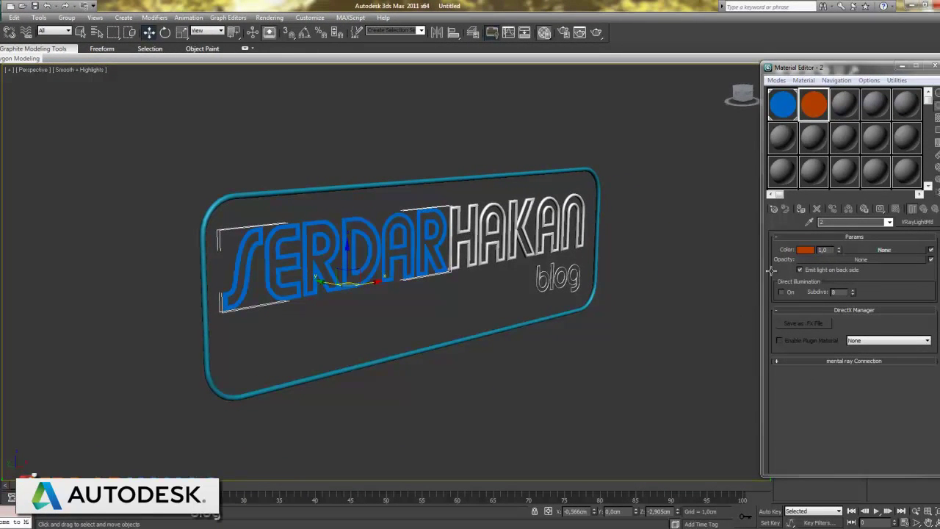
{"action": "left_click", "coordinate": [518, 232]}
{"action": "left_click", "coordinate": [802, 210]}
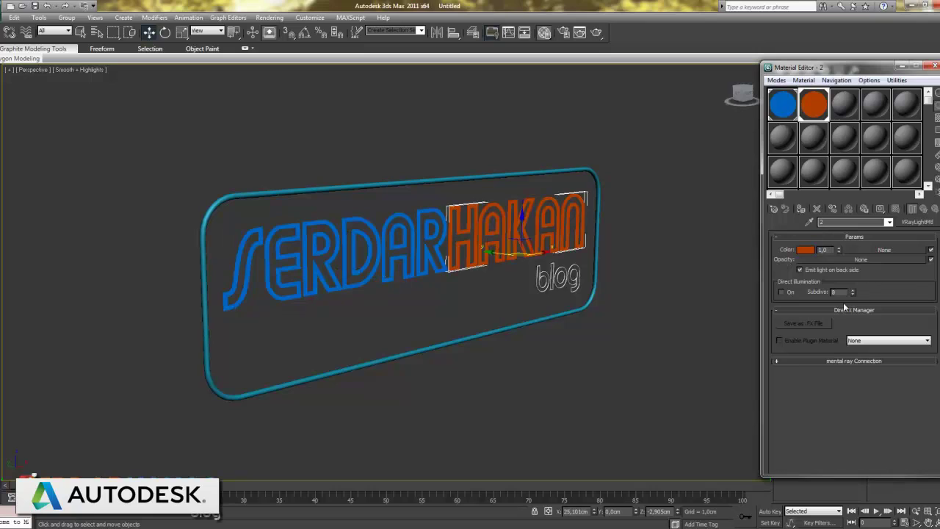
{"action": "left_click", "coordinate": [839, 109]}
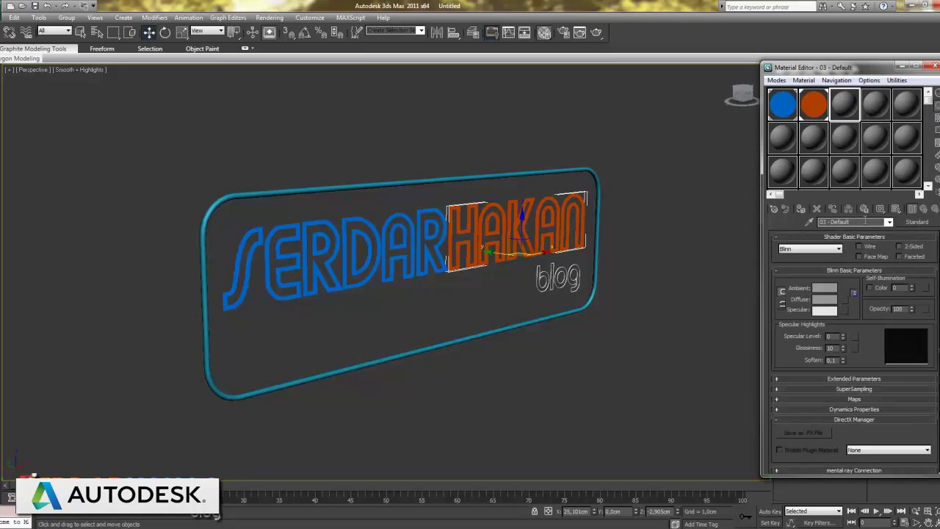
Step: Make material 3 a white VRayLightMtl emitting from its back side and assign it to blog
{"action": "type", "text": "3"}
{"action": "left_click", "coordinate": [917, 222]}
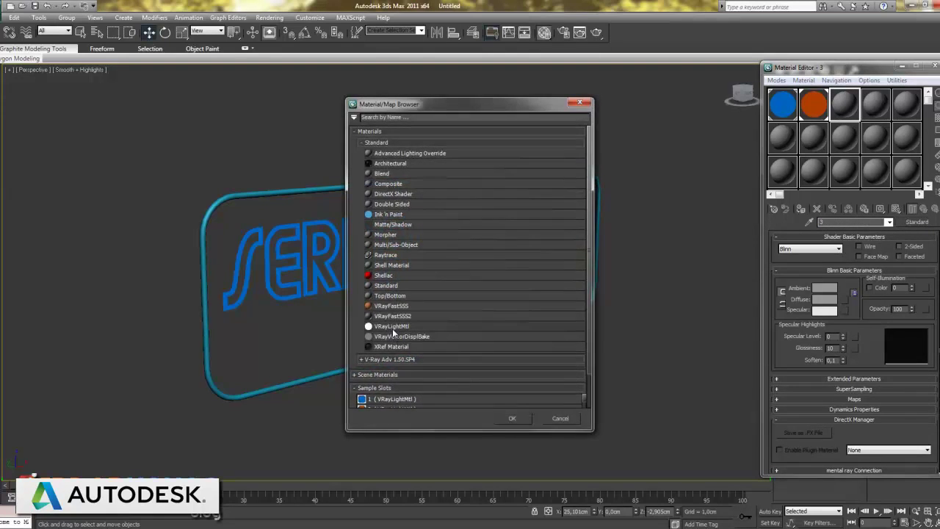
{"action": "double_click", "coordinate": [394, 328]}
{"action": "left_click", "coordinate": [556, 286]}
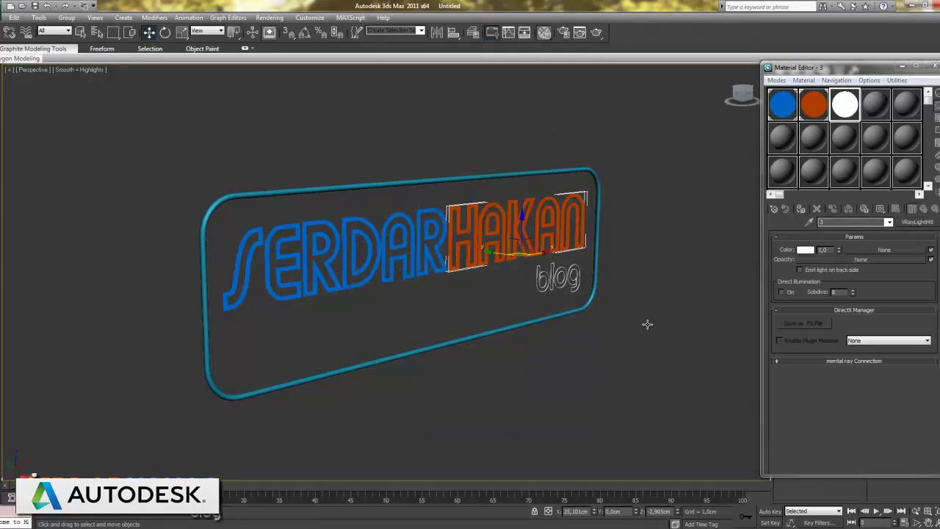
{"action": "left_click", "coordinate": [801, 270]}
{"action": "left_click", "coordinate": [801, 208]}
{"action": "left_click", "coordinate": [489, 343]}
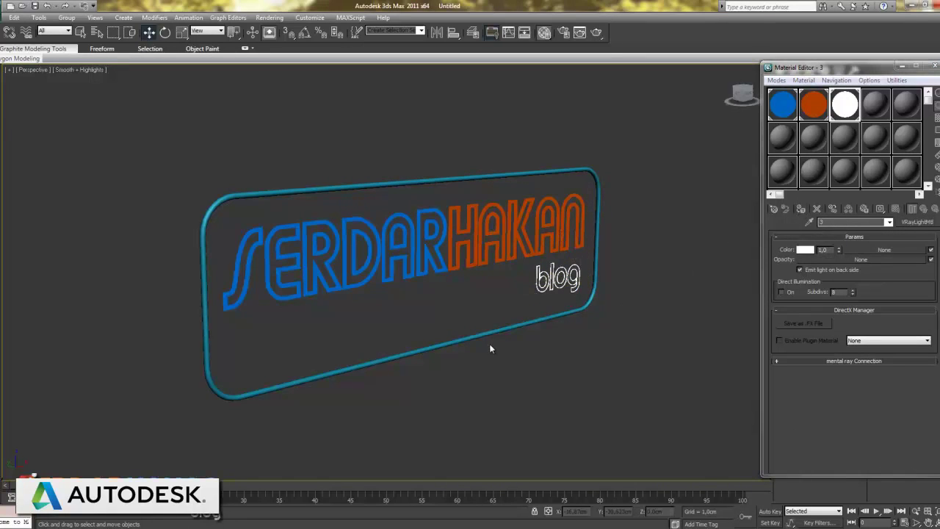
Step: Create material 4 in the fourth slot as a VRayLightMtl
{"action": "left_click", "coordinate": [874, 116]}
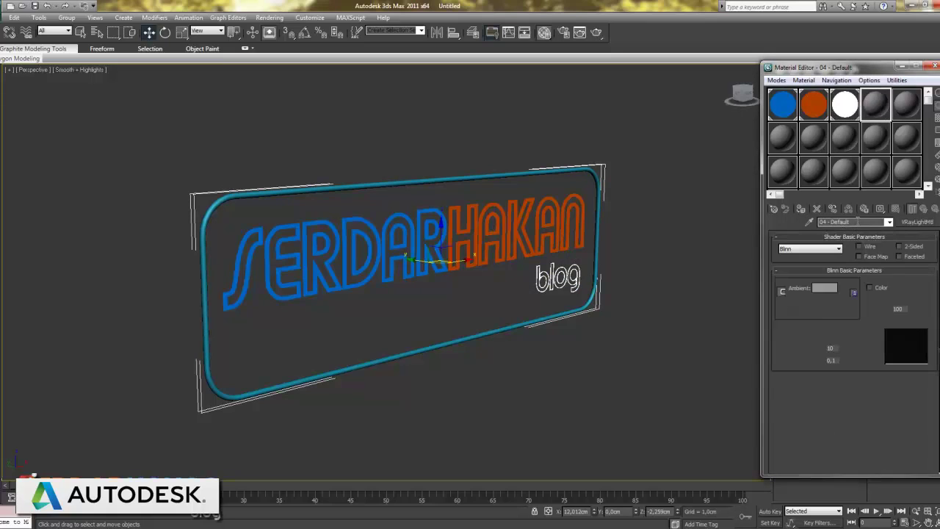
{"action": "double_click", "coordinate": [838, 222]}
{"action": "type", "text": "4"}
{"action": "key", "text": "Return"}
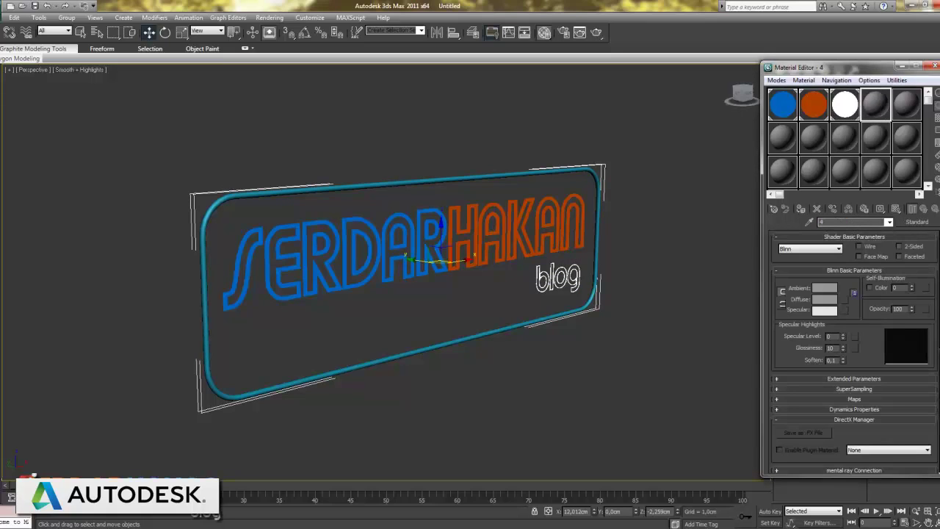
{"action": "left_click", "coordinate": [924, 223]}
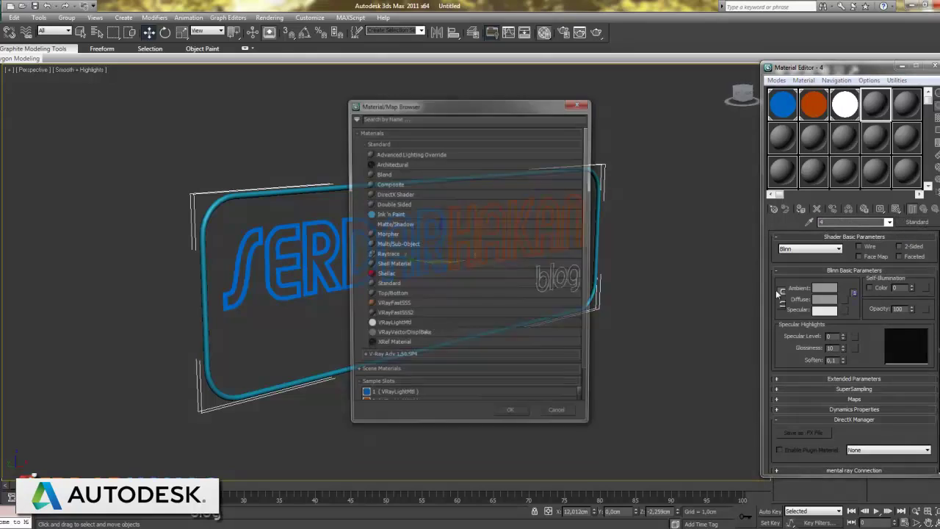
{"action": "double_click", "coordinate": [404, 325]}
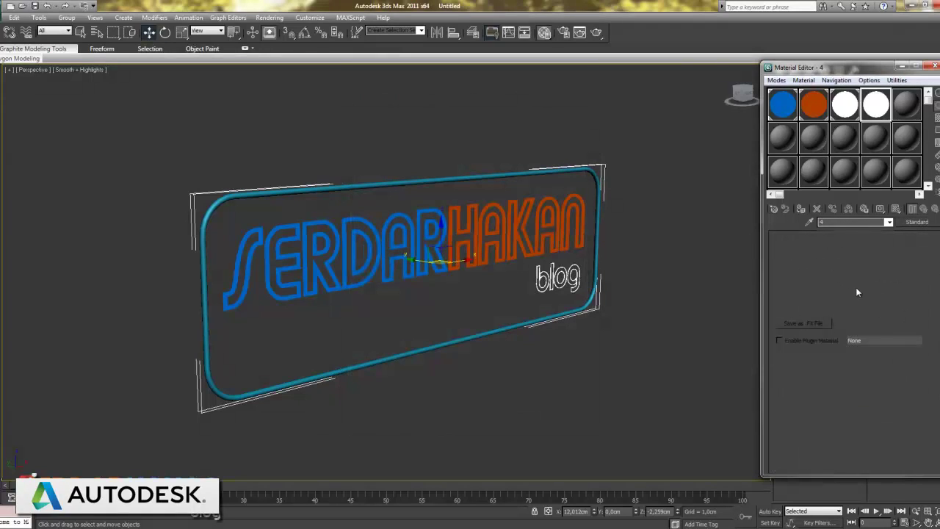
Step: Set material 4 to pure red, assign it to the frame, and minimize the Material Editor
{"action": "left_click", "coordinate": [806, 251]}
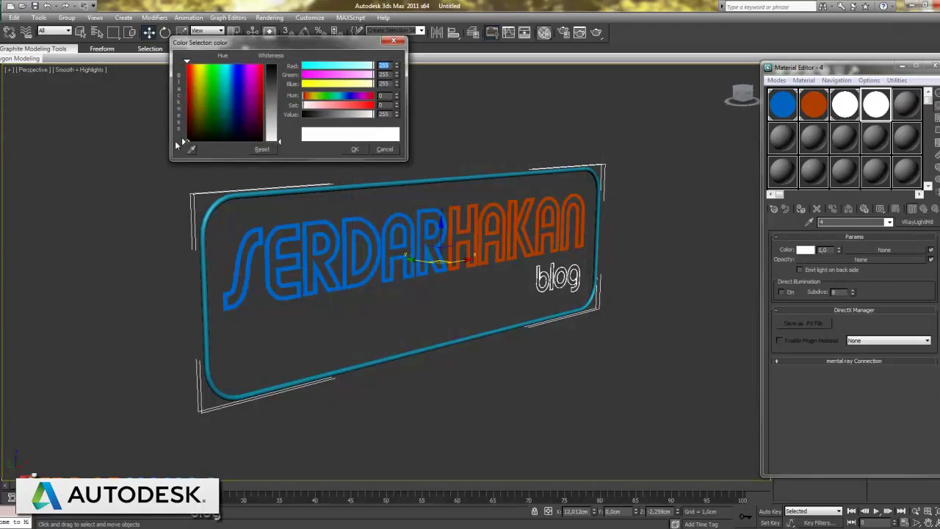
{"action": "left_click_drag", "start_coordinate": [176, 142], "coordinate": [181, 64]}
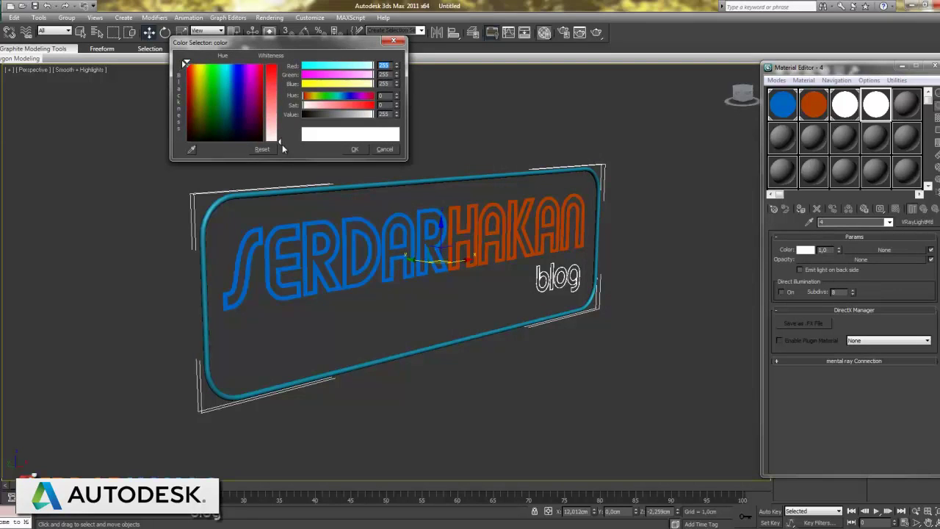
{"action": "left_click", "coordinate": [285, 66]}
{"action": "left_click", "coordinate": [355, 150]}
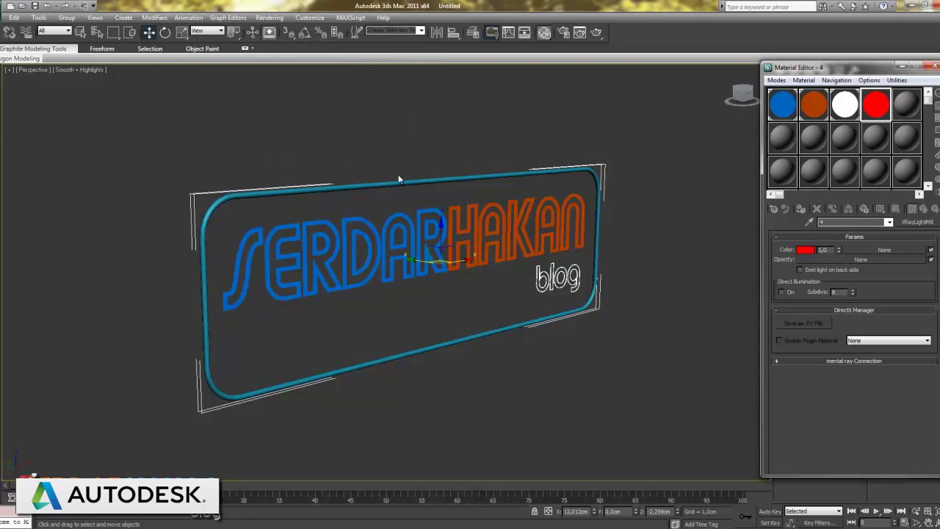
{"action": "left_click", "coordinate": [803, 211]}
{"action": "left_click", "coordinate": [662, 284]}
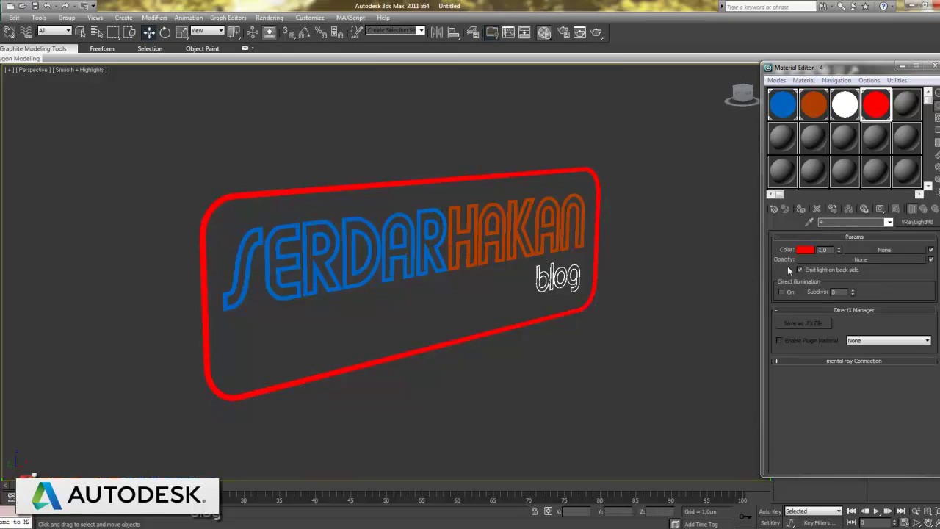
{"action": "left_click", "coordinate": [902, 66]}
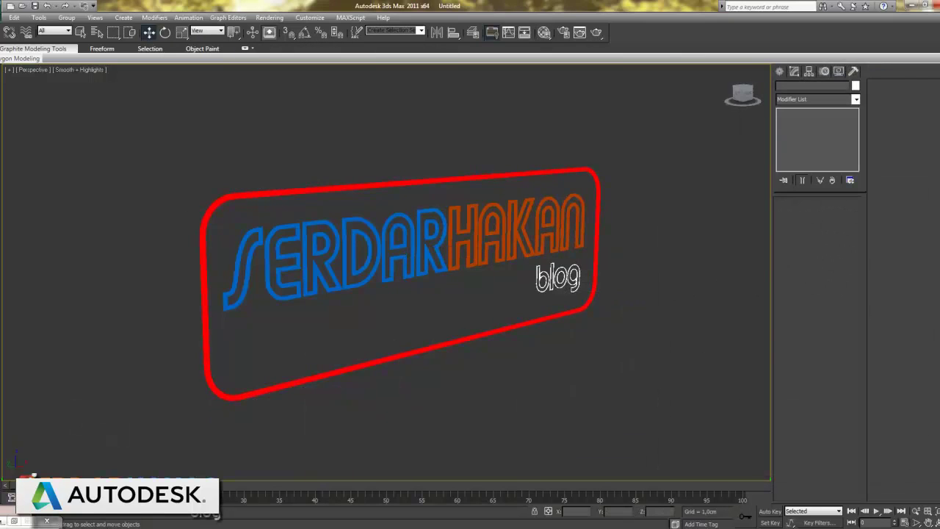
Step: Check the Front view, then make the Top view active in the four-view layout
{"action": "key", "text": "alt+w"}
{"action": "left_click", "coordinate": [538, 236]}
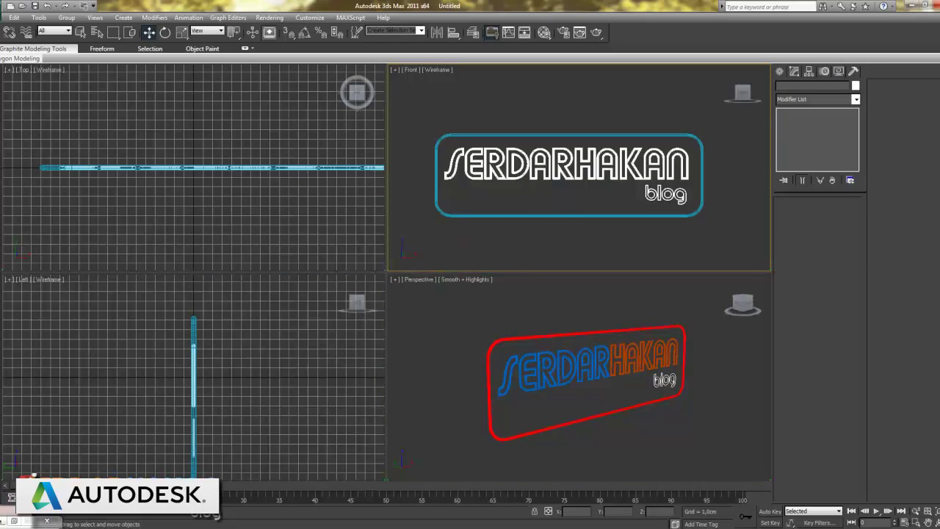
{"action": "key", "text": "alt+w"}
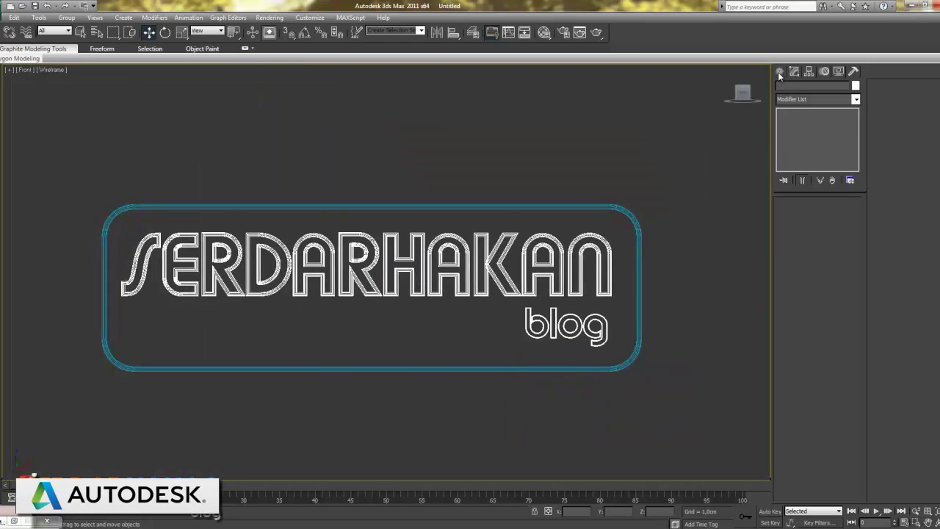
{"action": "key", "text": "alt+w"}
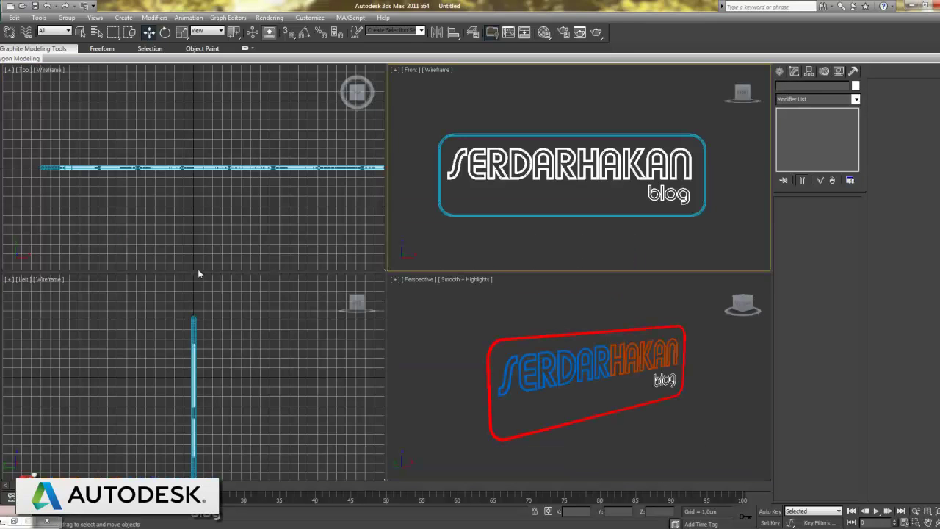
{"action": "right_click", "coordinate": [198, 270]}
Step: Draw a Box base behind the logo in the Top view with the grid hidden
{"action": "left_click", "coordinate": [781, 71]}
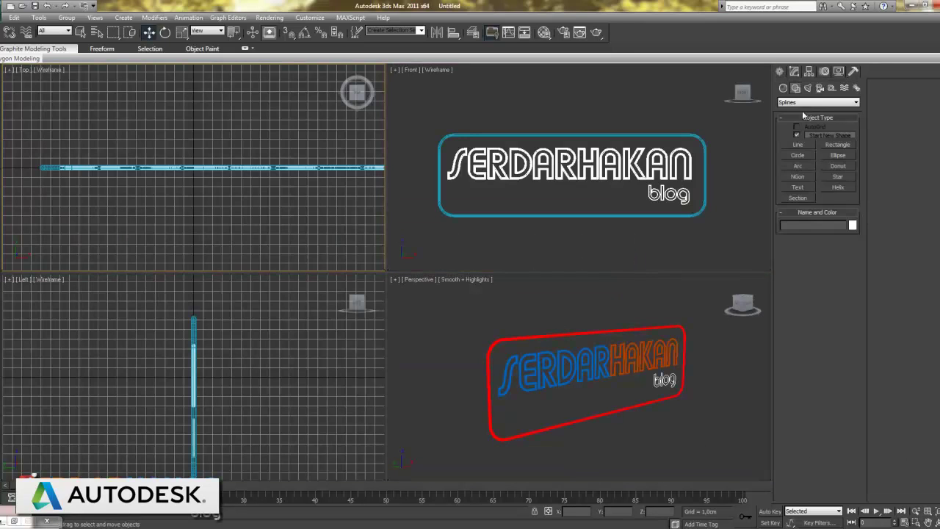
{"action": "left_click", "coordinate": [796, 88]}
{"action": "left_click", "coordinate": [783, 87]}
{"action": "left_click", "coordinate": [797, 136]}
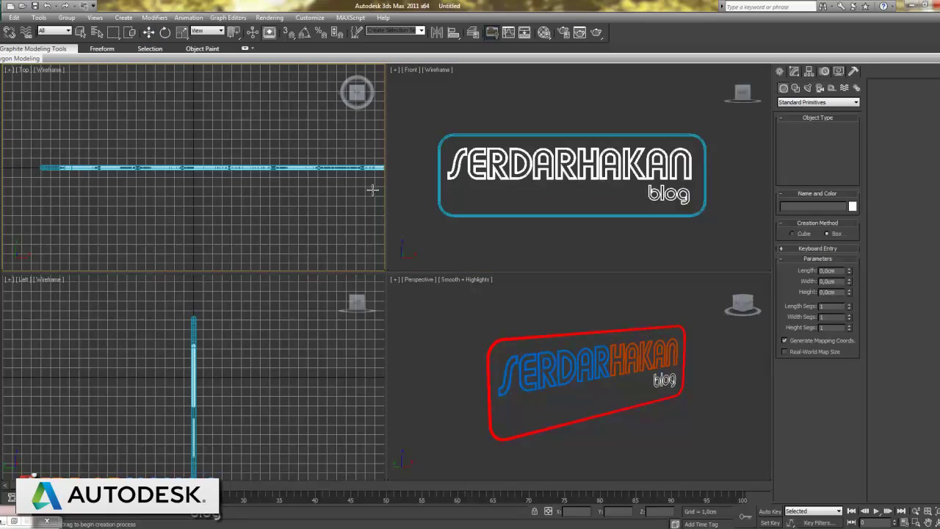
{"action": "scroll", "coordinate": [232, 196], "scroll_direction": "down", "scroll_amount": 2}
{"action": "scroll", "coordinate": [213, 200], "scroll_direction": "down", "scroll_amount": 2}
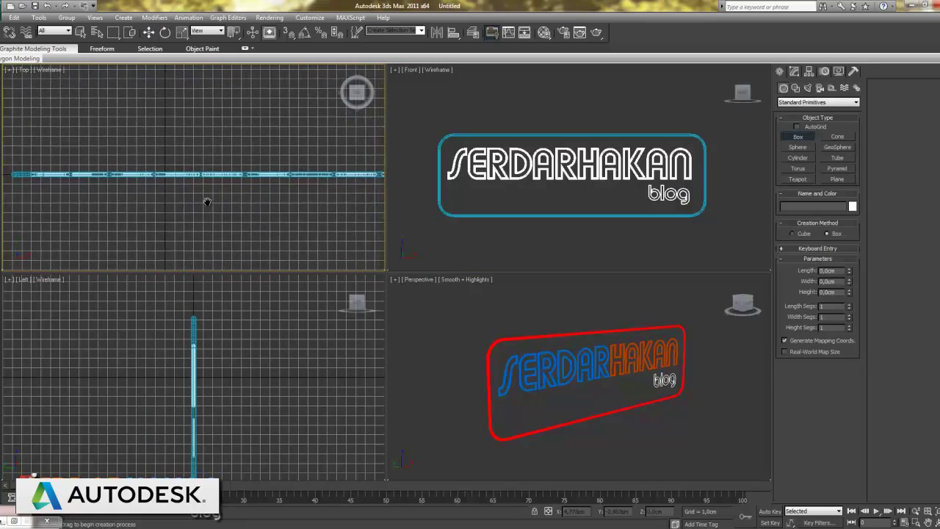
{"action": "scroll", "coordinate": [206, 201], "scroll_direction": "down", "scroll_amount": 2}
{"action": "scroll", "coordinate": [209, 202], "scroll_direction": "down", "scroll_amount": 2}
{"action": "key", "text": "g"}
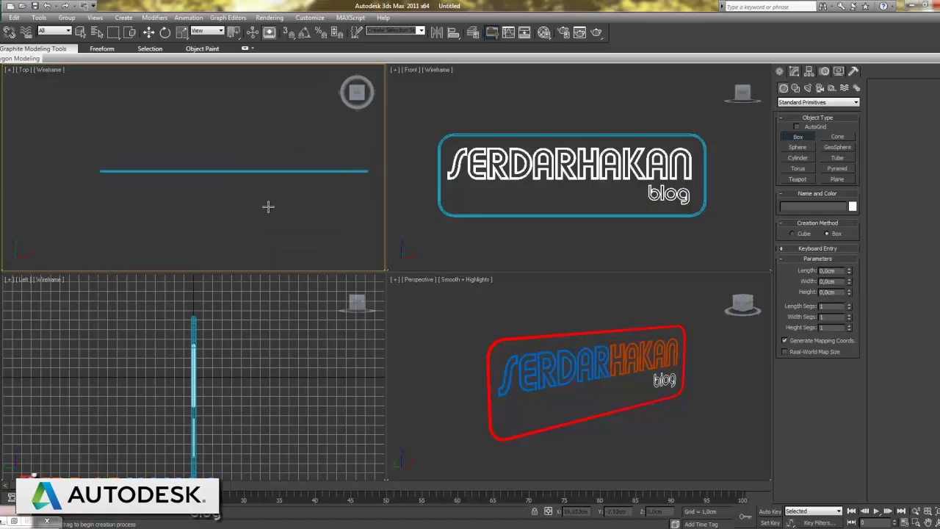
{"action": "middle_click_drag", "start_coordinate": [269, 206], "coordinate": [225, 208]}
{"action": "left_click_drag", "start_coordinate": [19, 136], "coordinate": [361, 158]}
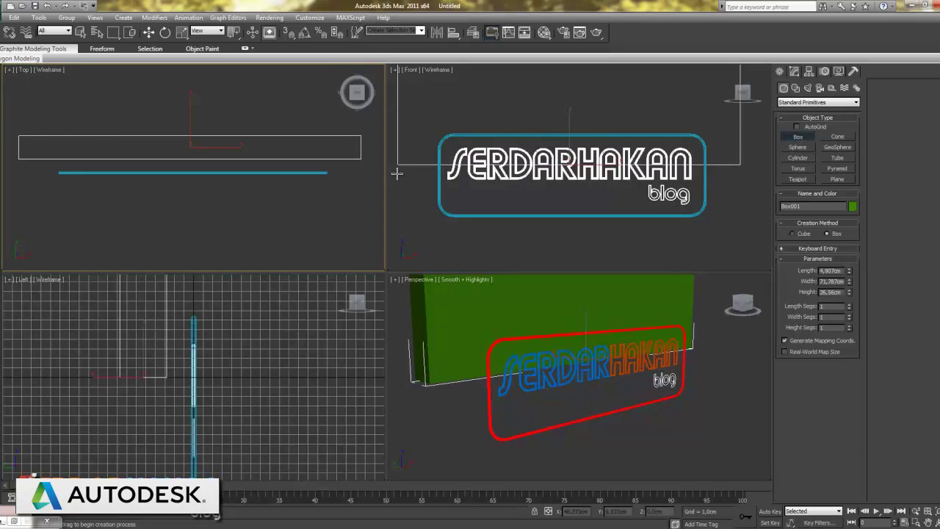
Step: Move the box down behind the logo in the maximized Front view
{"action": "key", "text": "e"}
{"action": "right_click", "coordinate": [635, 244]}
{"action": "key", "text": "w"}
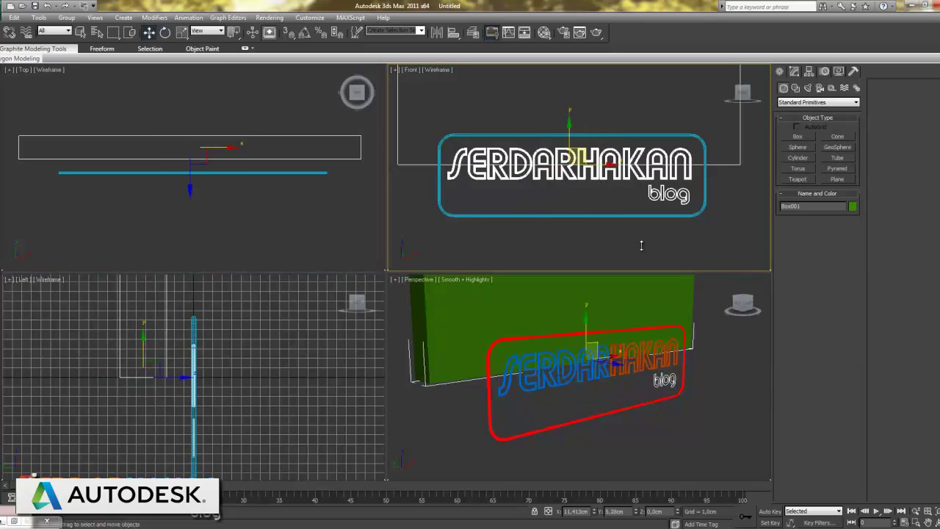
{"action": "key", "text": "alt+w"}
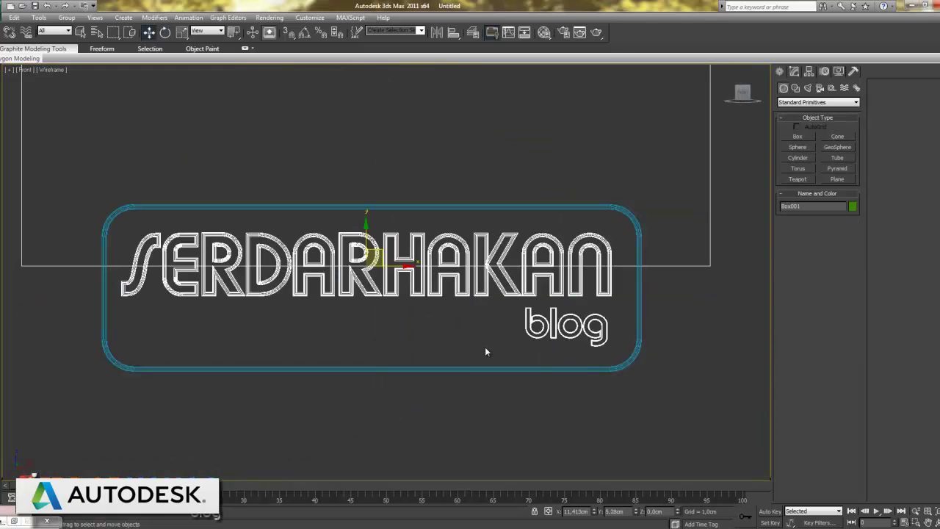
{"action": "scroll", "coordinate": [485, 347], "scroll_direction": "down", "scroll_amount": 5}
{"action": "left_click_drag", "start_coordinate": [382, 233], "coordinate": [383, 287]}
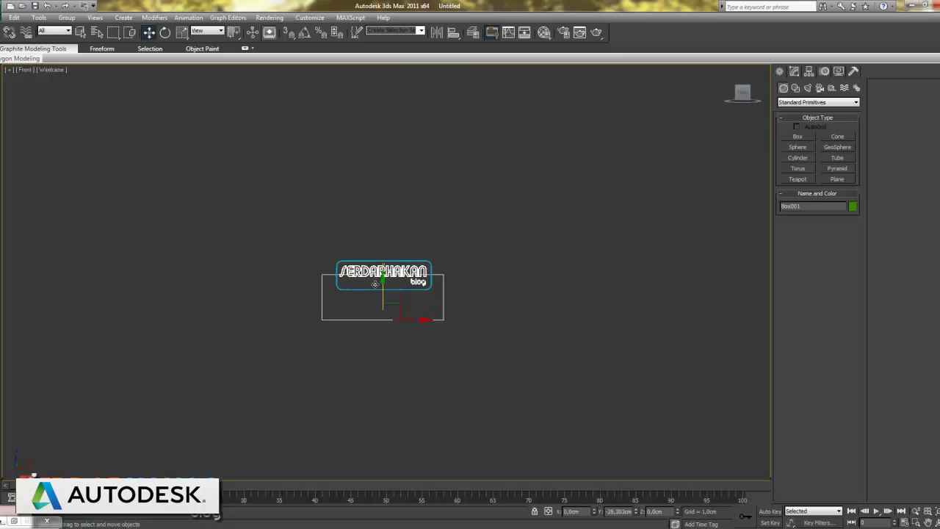
Step: Enlarge the box to about 67,197 cm tall and 248,818 cm wide
{"action": "left_click", "coordinate": [795, 72]}
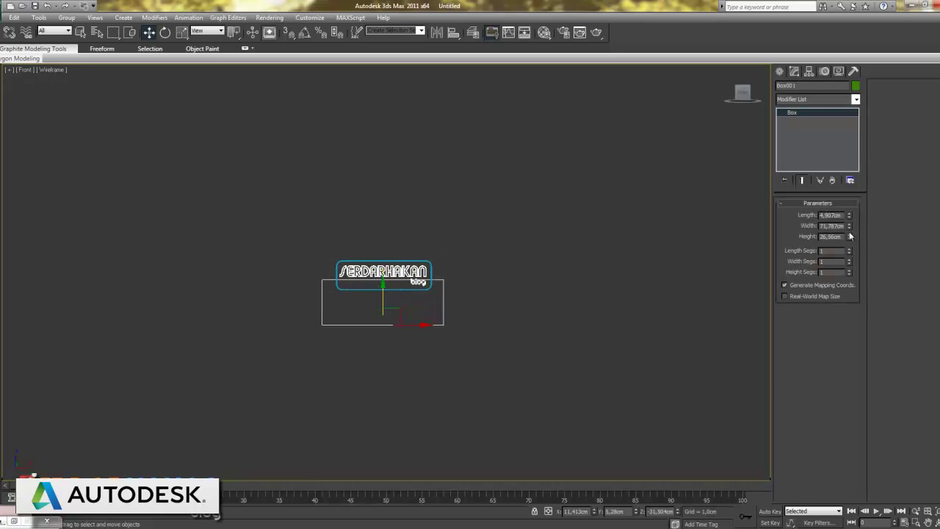
{"action": "left_click_drag", "start_coordinate": [850, 237], "coordinate": [867, 152]}
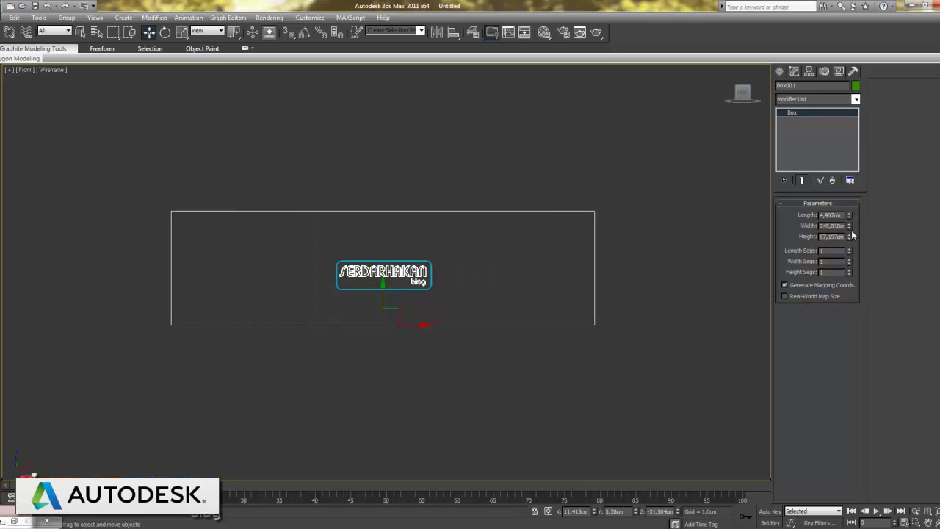
{"action": "left_click_drag", "start_coordinate": [853, 235], "coordinate": [853, 190]}
Step: Select the SERDARHAKAN logo and move it up on the wall
{"action": "left_click", "coordinate": [466, 333]}
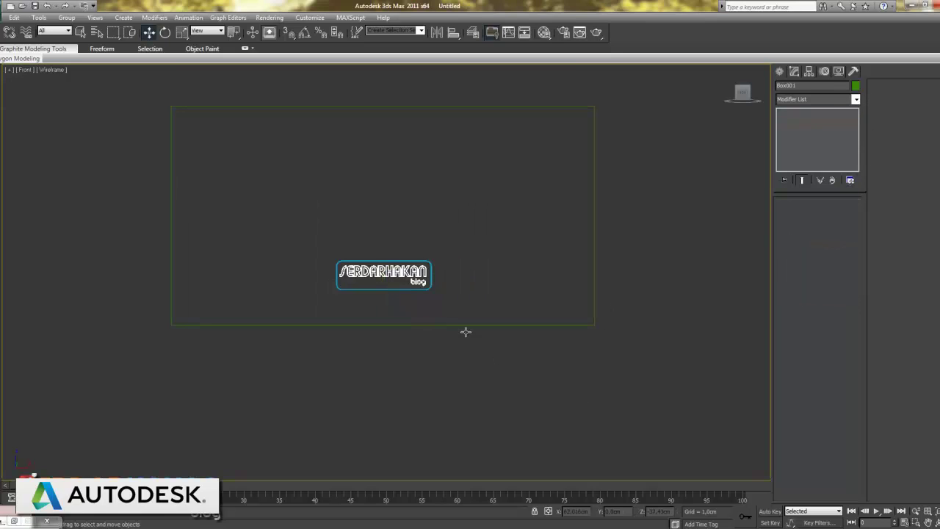
{"action": "left_click_drag", "start_coordinate": [456, 308], "coordinate": [272, 237]}
{"action": "left_click_drag", "start_coordinate": [393, 248], "coordinate": [394, 202]}
{"action": "left_click", "coordinate": [662, 308]}
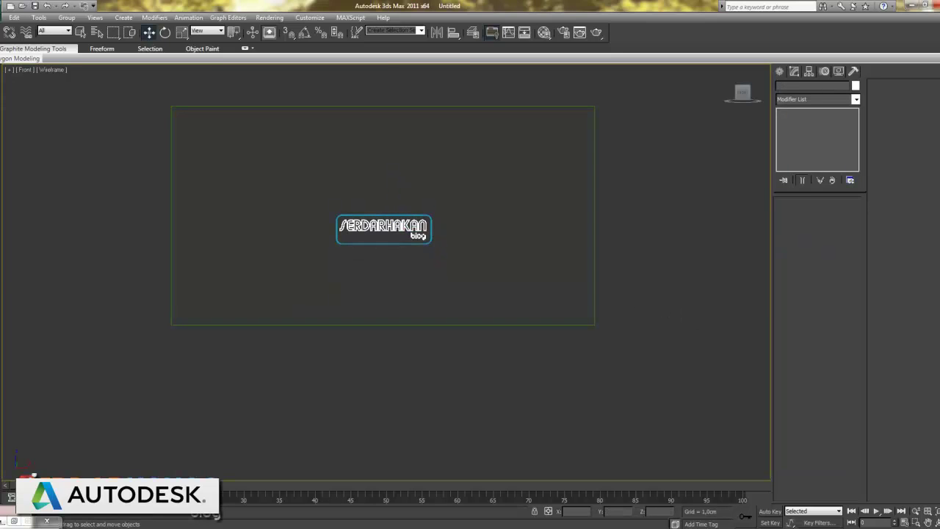
Step: Place a grey VRayPlane in the Top view and move it down
{"action": "key", "text": "alt+w"}
{"action": "left_click", "coordinate": [780, 73]}
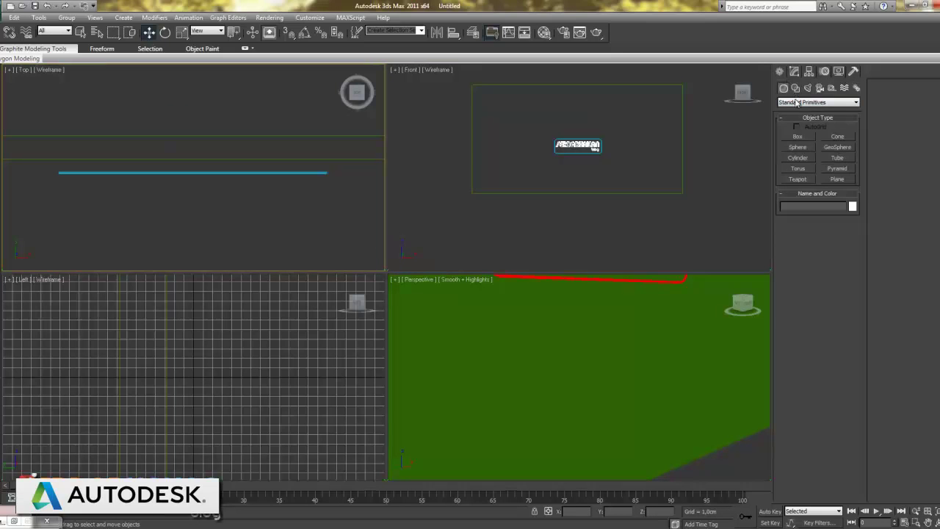
{"action": "left_click", "coordinate": [808, 102]}
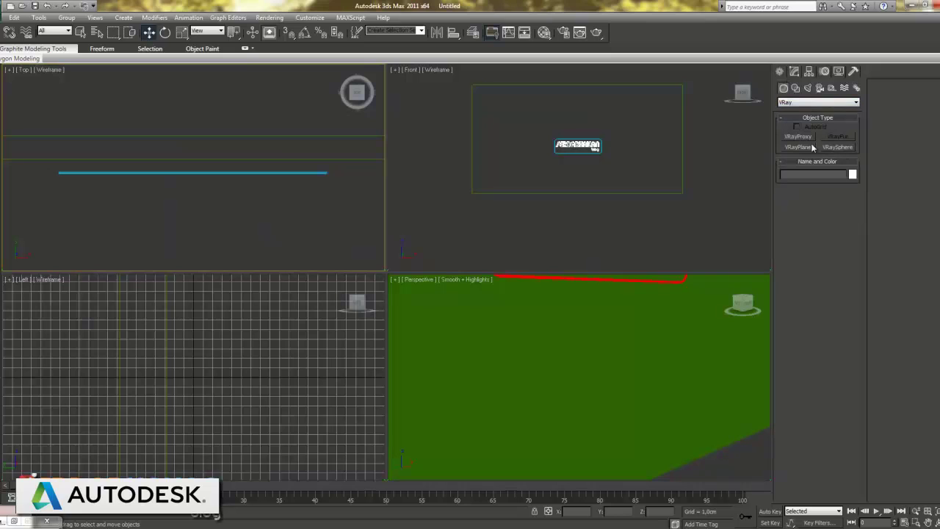
{"action": "left_click", "coordinate": [800, 147]}
{"action": "left_click", "coordinate": [200, 143]}
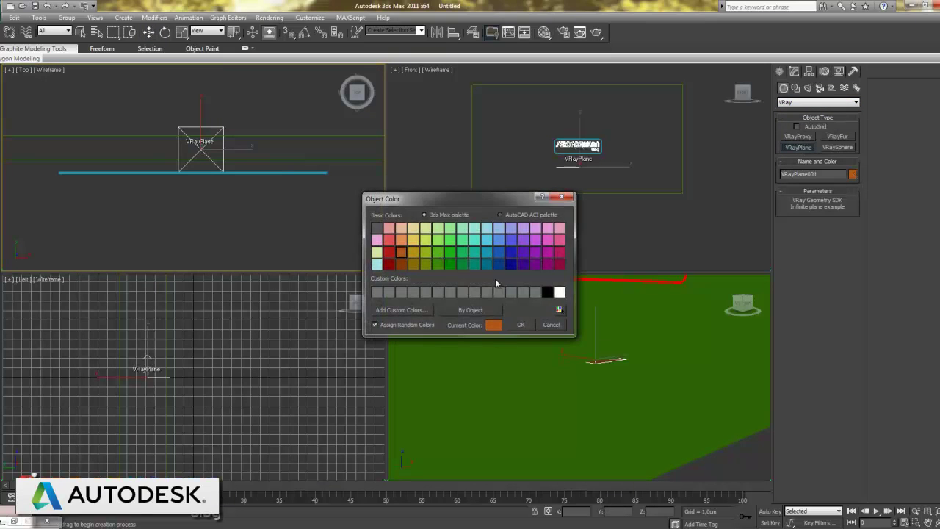
{"action": "left_click", "coordinate": [523, 325]}
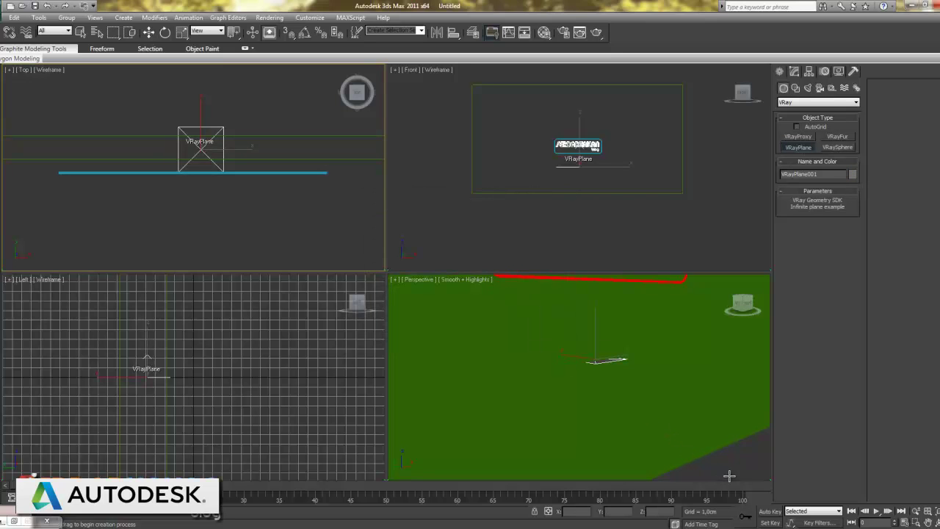
{"action": "key", "text": "w"}
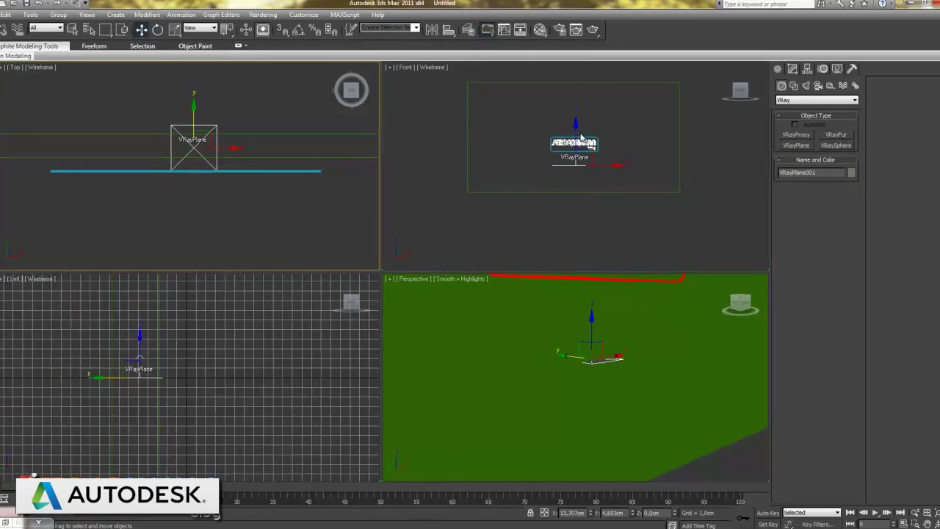
{"action": "left_click_drag", "start_coordinate": [392, 44], "coordinate": [392, 83]}
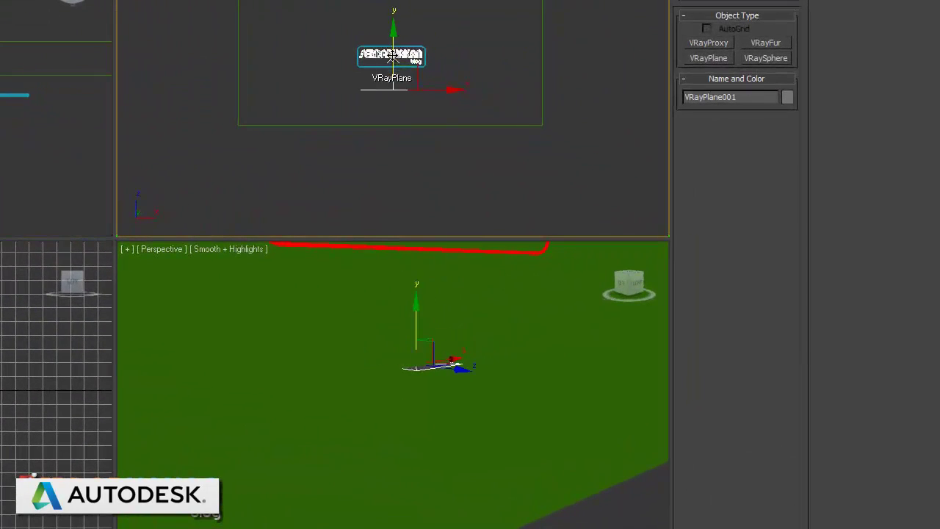
Step: Maximize the Perspective view and pan it toward the logo
{"action": "left_click", "coordinate": [493, 190]}
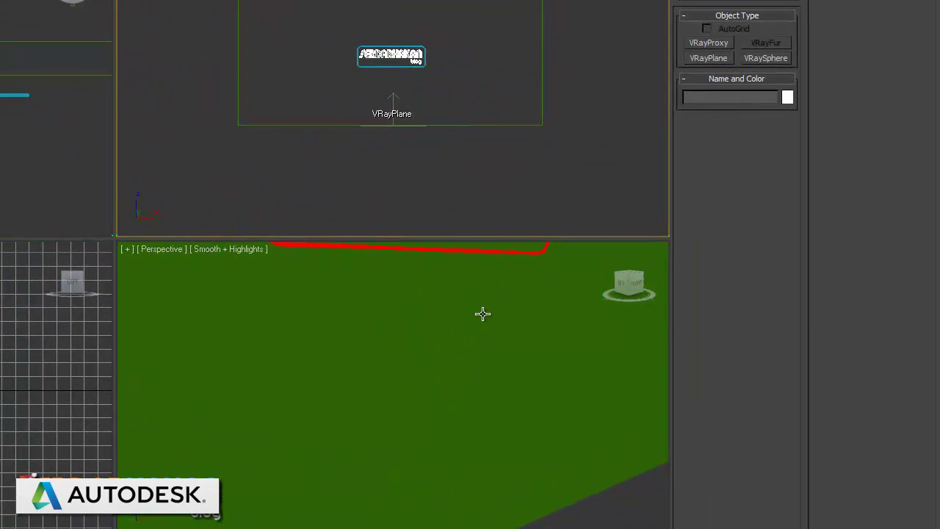
{"action": "left_click", "coordinate": [483, 315]}
{"action": "key", "text": "alt+w"}
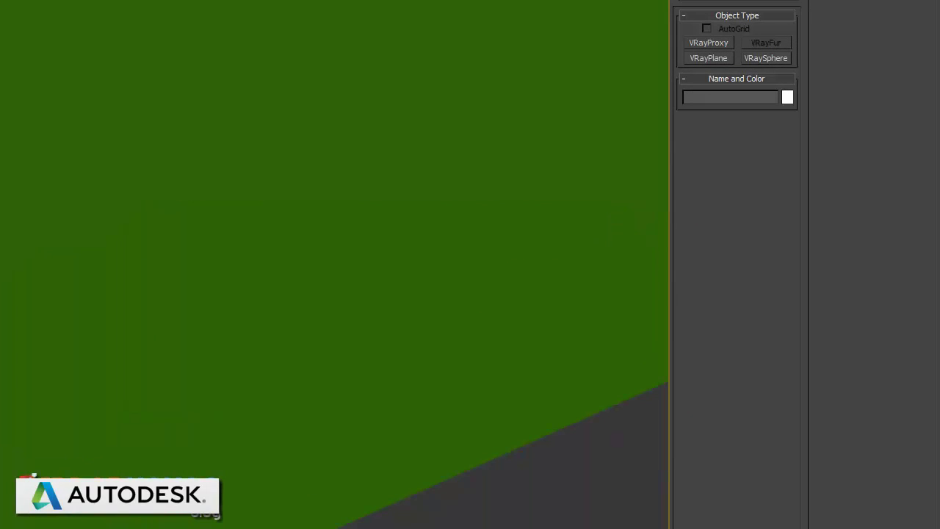
{"action": "mouse_move", "coordinate": [117, 115]}
{"action": "middle_mouse_down"}
{"action": "mouse_move", "coordinate": [143, 241]}
{"action": "mouse_move", "coordinate": [147, 346]}
{"action": "middle_mouse_up"}
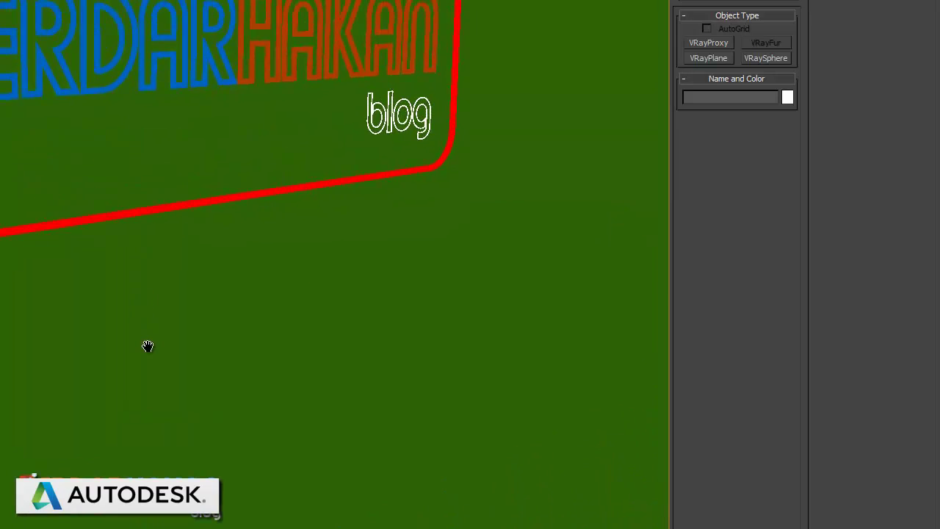
Step: Rename an empty material slot to 5 and convert it to a VRayMtl
{"action": "middle_click_drag", "start_coordinate": [168, 177], "coordinate": [167, 252]}
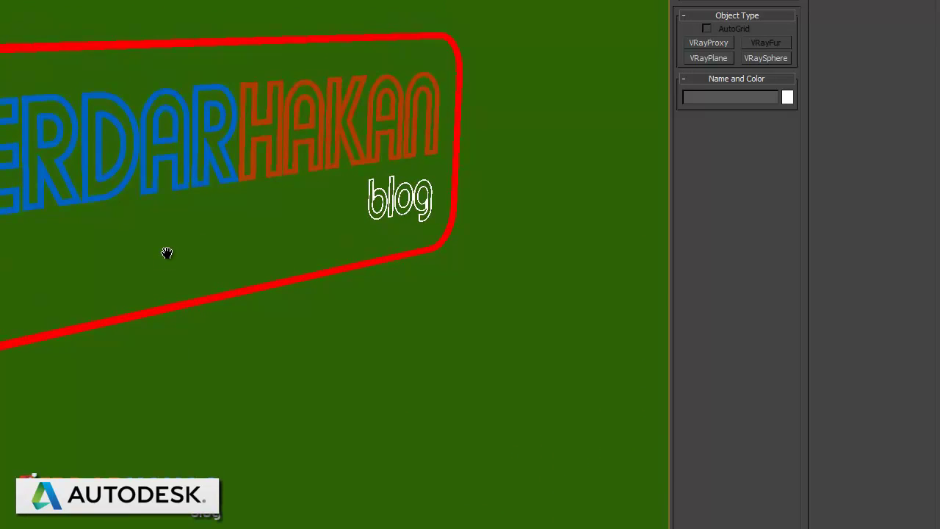
{"action": "key", "text": "m"}
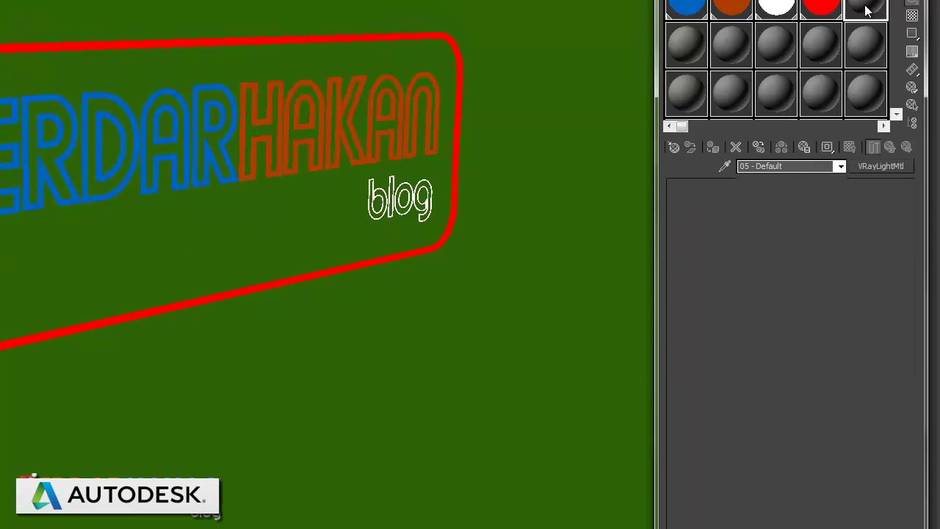
{"action": "left_click", "coordinate": [789, 165]}
{"action": "type", "text": "5"}
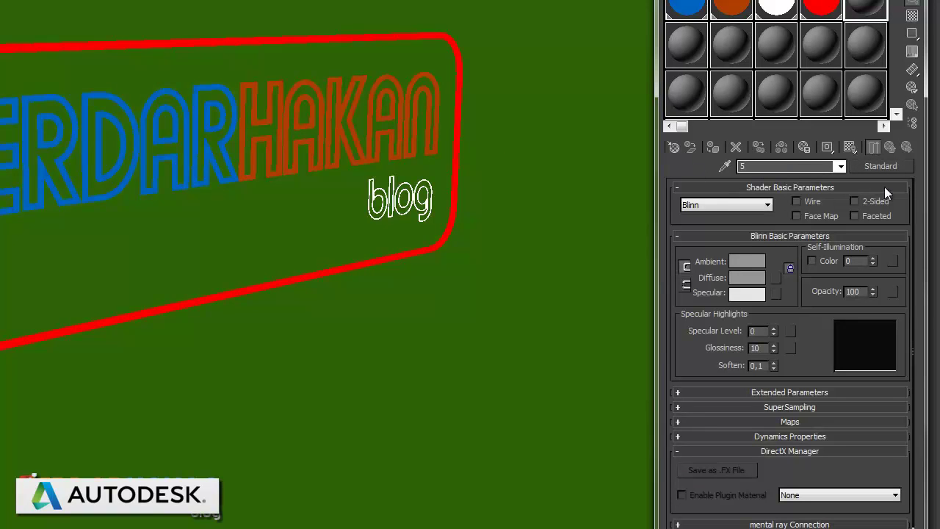
{"action": "left_click", "coordinate": [880, 166]}
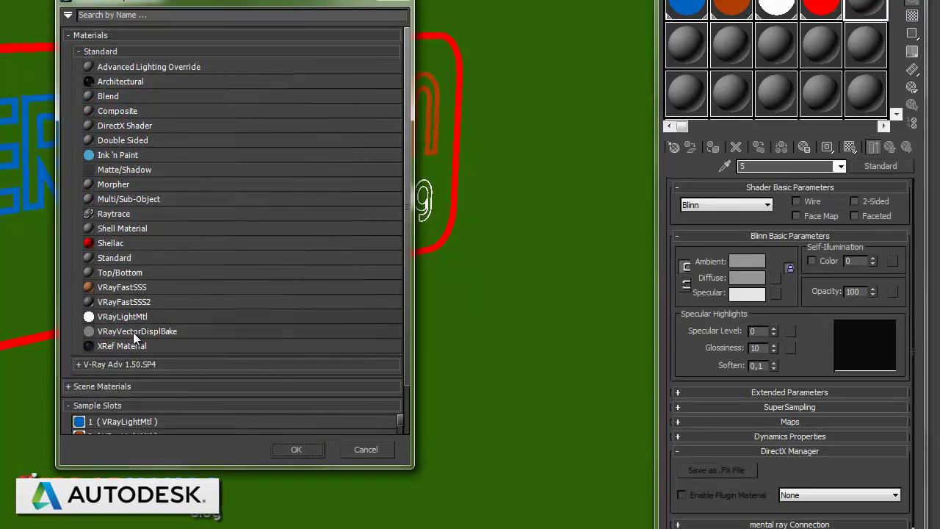
{"action": "left_click", "coordinate": [94, 365]}
{"action": "double_click", "coordinate": [114, 409]}
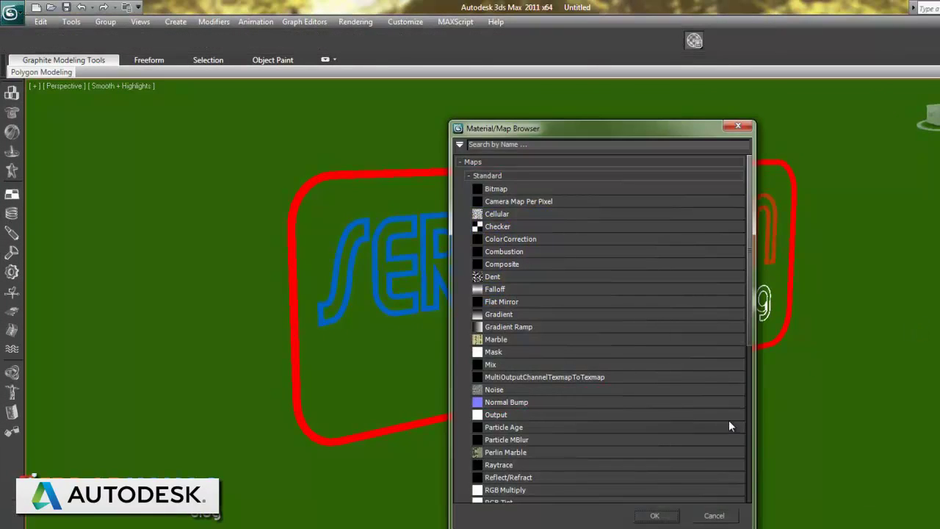
Step: Choose Bitmap as the diffuse map and browse to L:\Textures\Kaplamalar\Duvar
{"action": "double_click", "coordinate": [496, 188]}
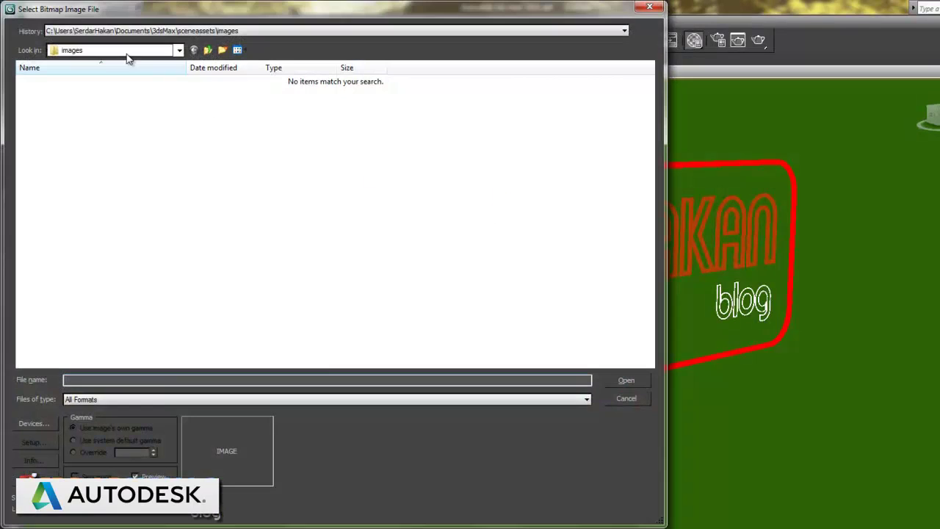
{"action": "left_click", "coordinate": [126, 52]}
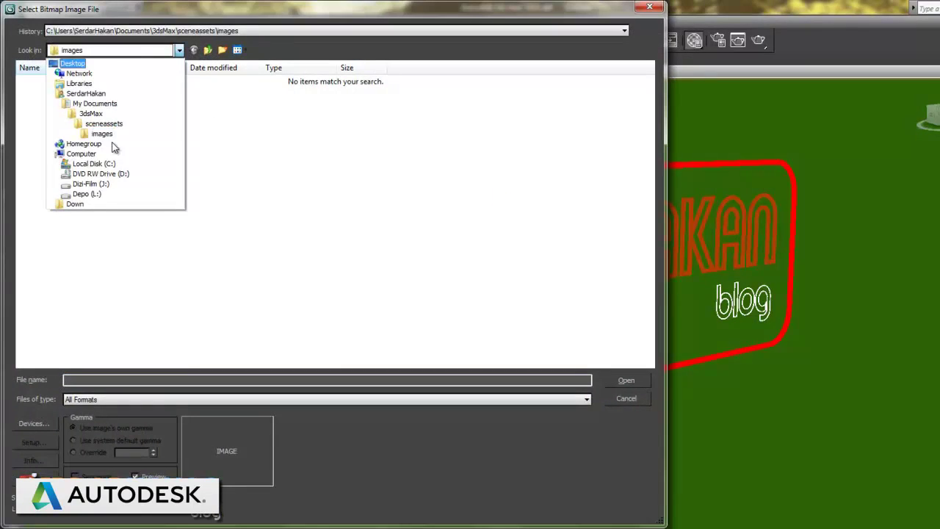
{"action": "left_click", "coordinate": [85, 195]}
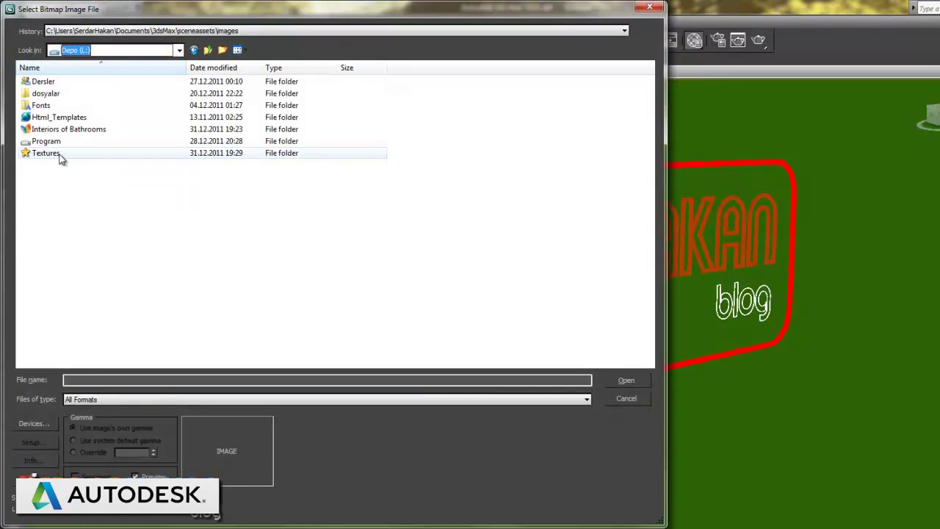
{"action": "double_click", "coordinate": [61, 153]}
{"action": "double_click", "coordinate": [57, 106]}
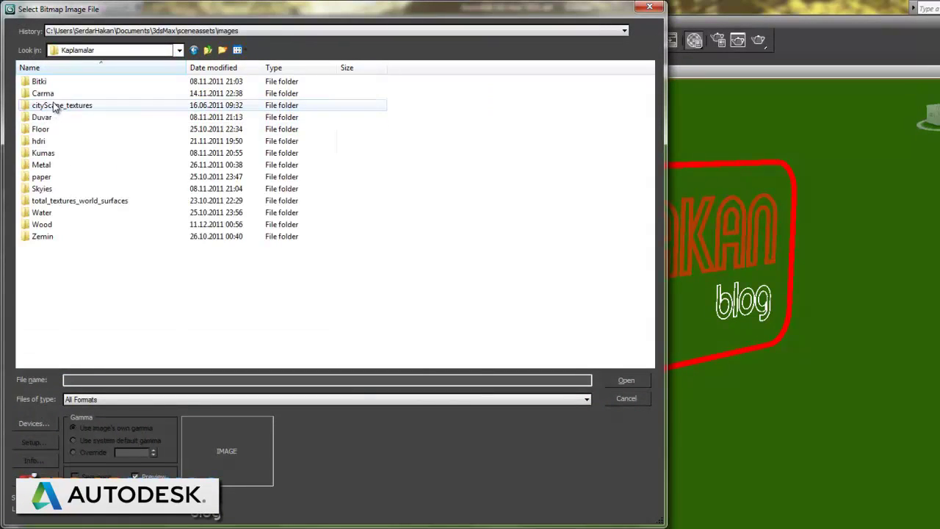
{"action": "double_click", "coordinate": [43, 118]}
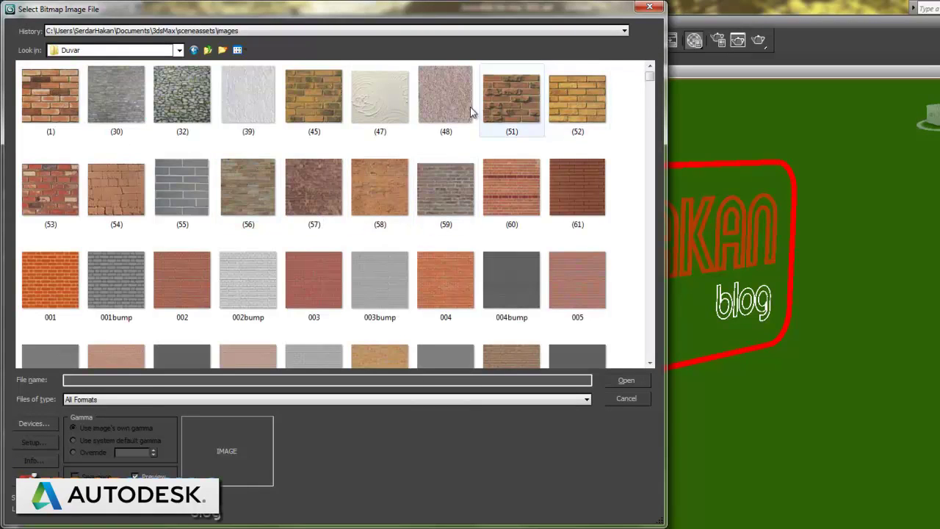
Step: Load the 002 red brick image from the Duvar folder
{"action": "scroll", "coordinate": [394, 243], "scroll_direction": "down", "scroll_amount": 3}
{"action": "scroll", "coordinate": [395, 244], "scroll_direction": "down", "scroll_amount": 10}
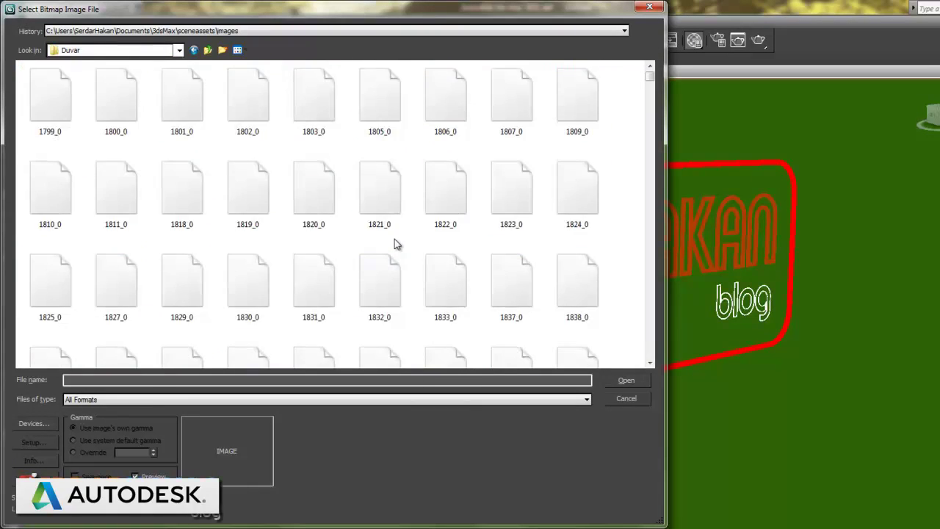
{"action": "scroll", "coordinate": [395, 243], "scroll_direction": "up", "scroll_amount": 15}
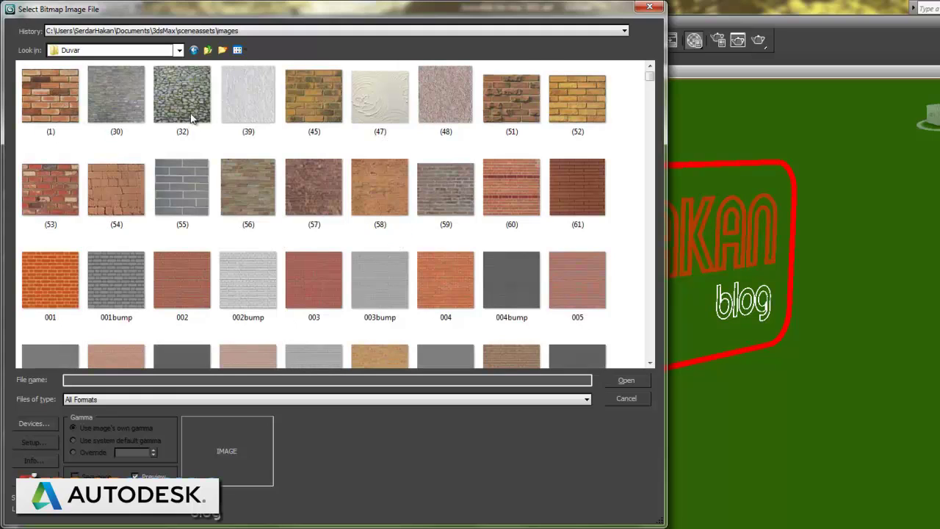
{"action": "scroll", "coordinate": [271, 217], "scroll_direction": "down", "scroll_amount": 5}
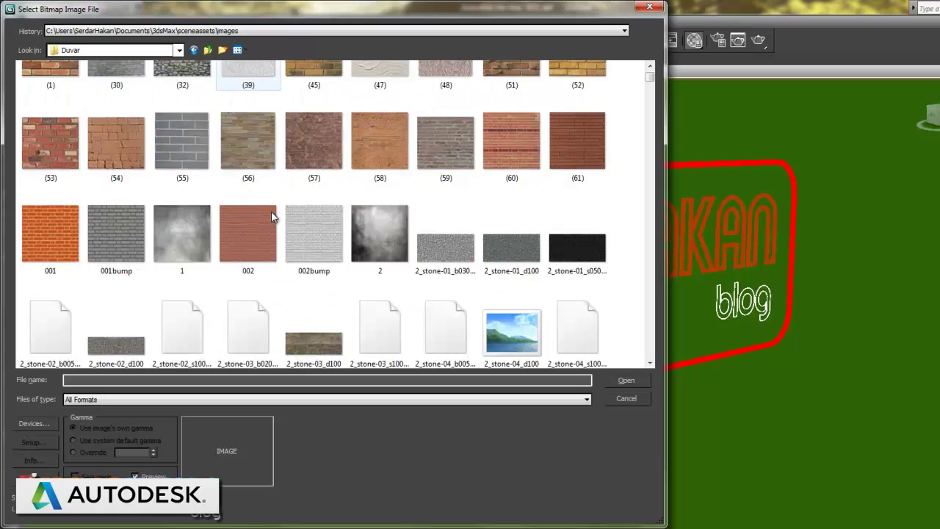
{"action": "scroll", "coordinate": [271, 216], "scroll_direction": "down", "scroll_amount": 10}
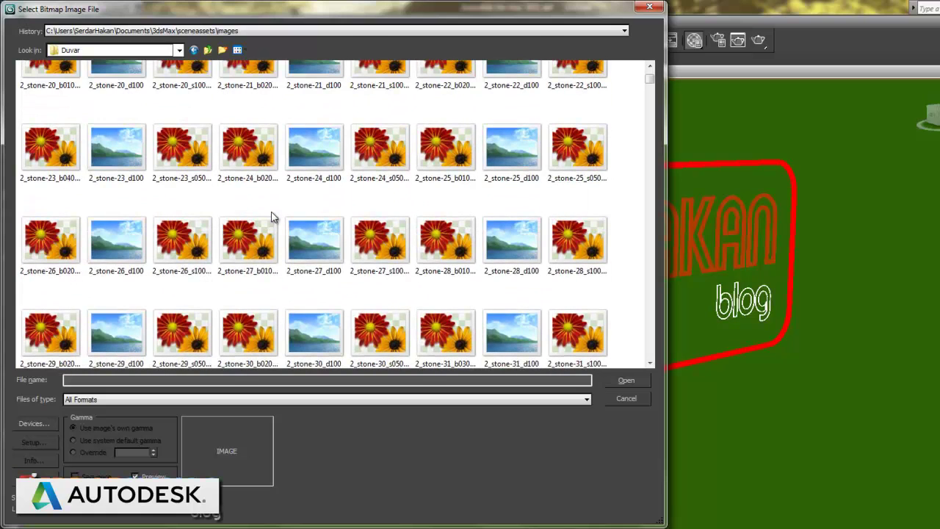
{"action": "scroll", "coordinate": [271, 216], "scroll_direction": "up", "scroll_amount": 10}
{"action": "scroll", "coordinate": [271, 217], "scroll_direction": "up", "scroll_amount": 3}
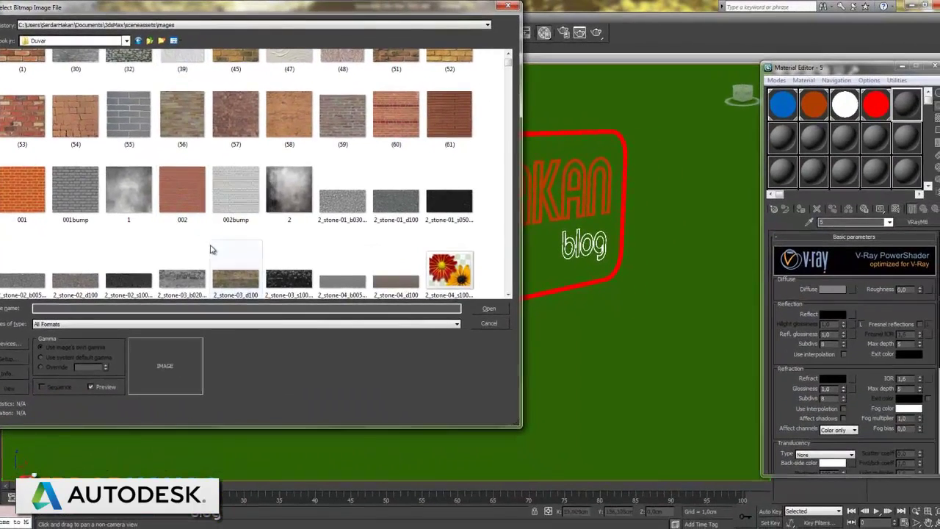
{"action": "double_click", "coordinate": [200, 202]}
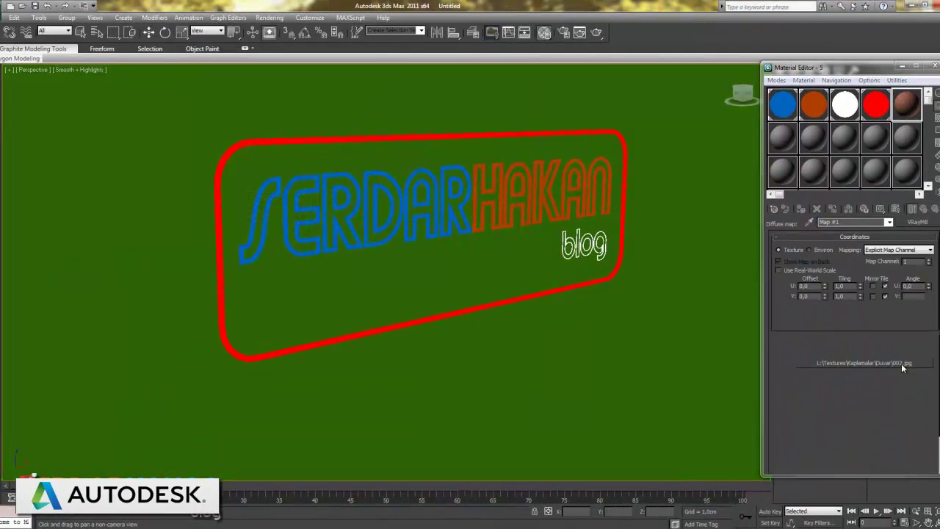
Step: Turn on Show Standard Map in Viewport for the brick texture
{"action": "left_click", "coordinate": [801, 210]}
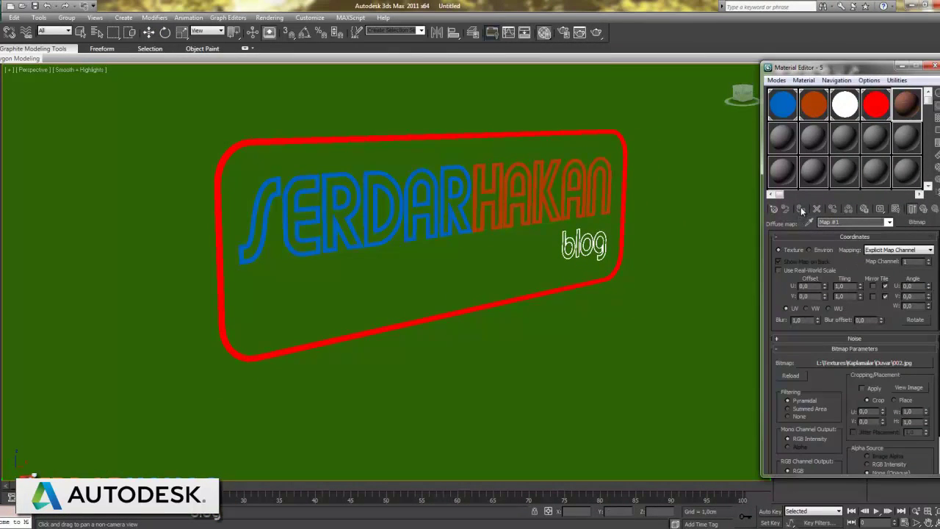
{"action": "left_click", "coordinate": [149, 33]}
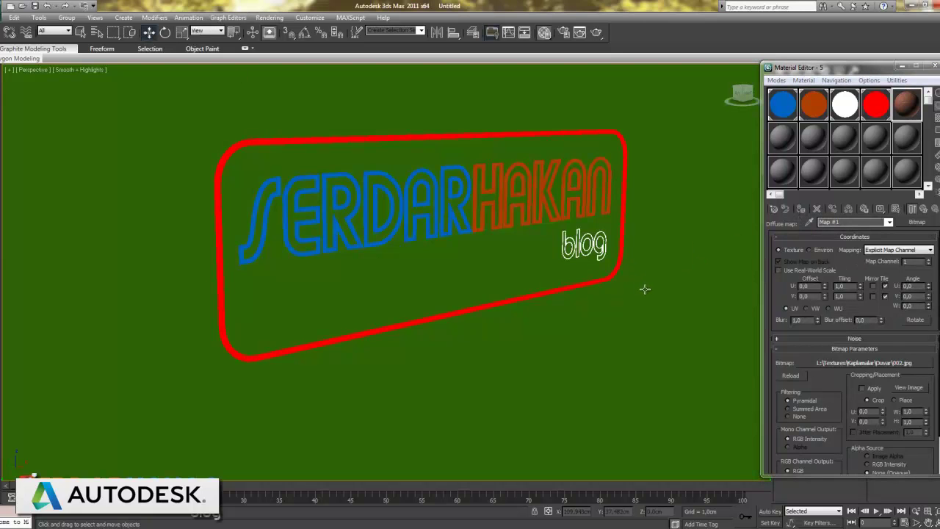
{"action": "left_click", "coordinate": [803, 209]}
{"action": "left_click", "coordinate": [896, 210]}
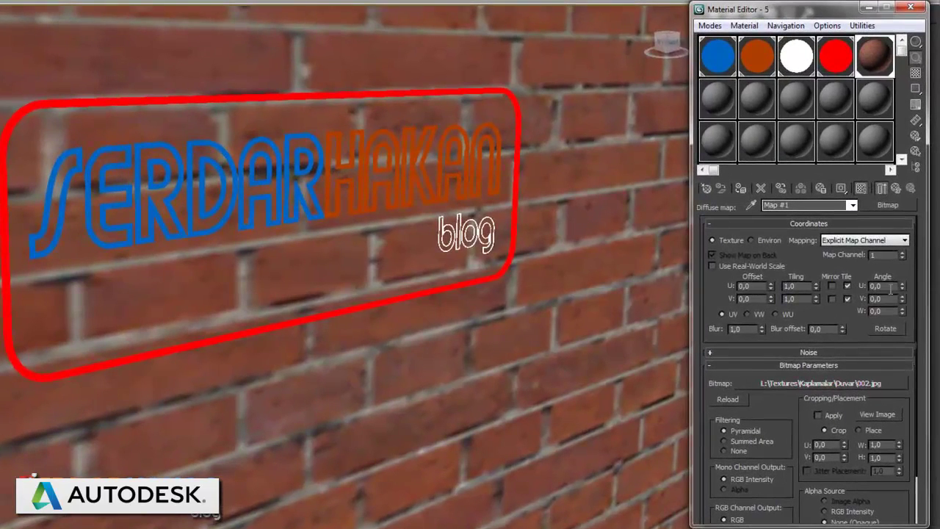
Step: Set the brick texture's U and V tiling to 4,0 and return to the parent material
{"action": "type", "text": "2"}
{"action": "key", "text": "Return"}
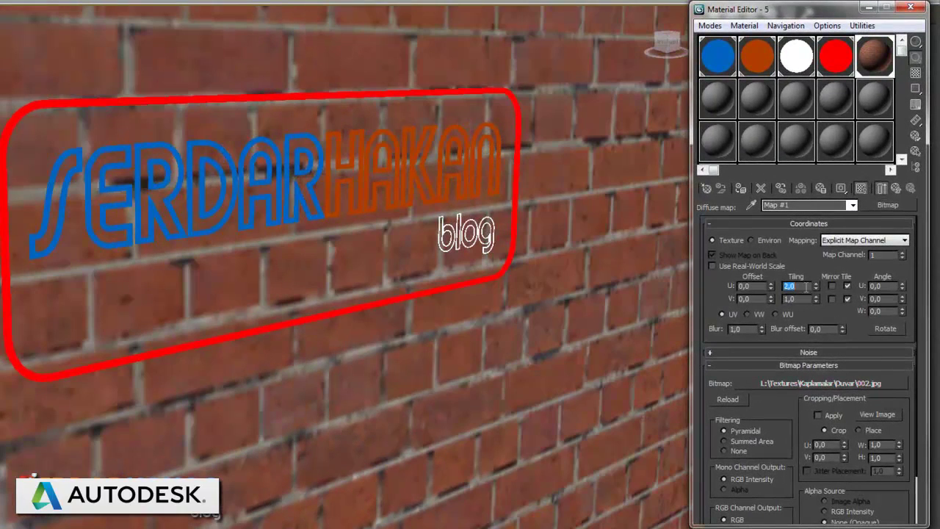
{"action": "type", "text": "1"}
{"action": "key", "text": "Return"}
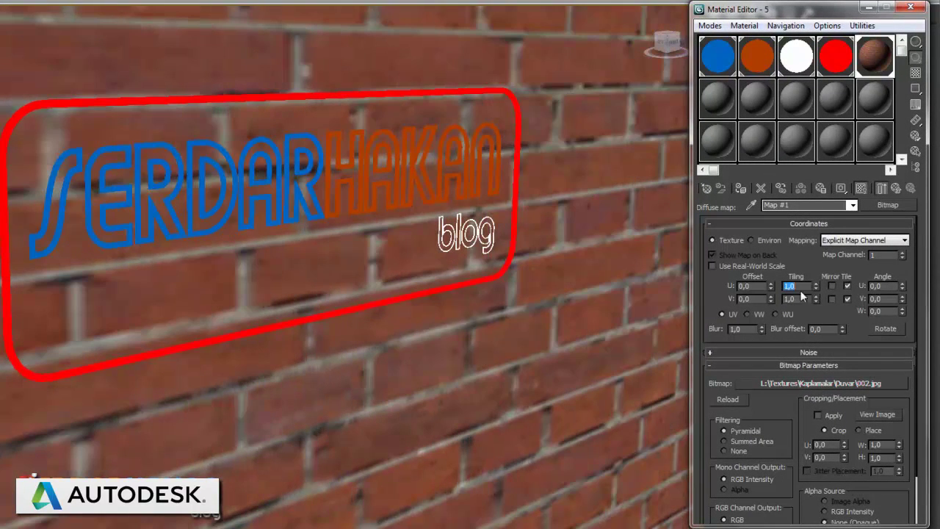
{"action": "type", "text": "2"}
{"action": "key", "text": "Return"}
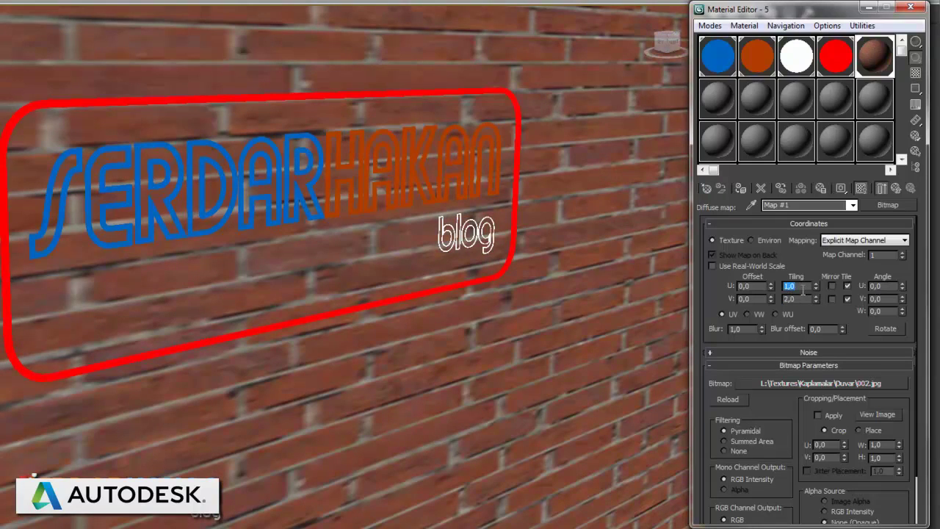
{"action": "type", "text": "2"}
{"action": "key", "text": "Return"}
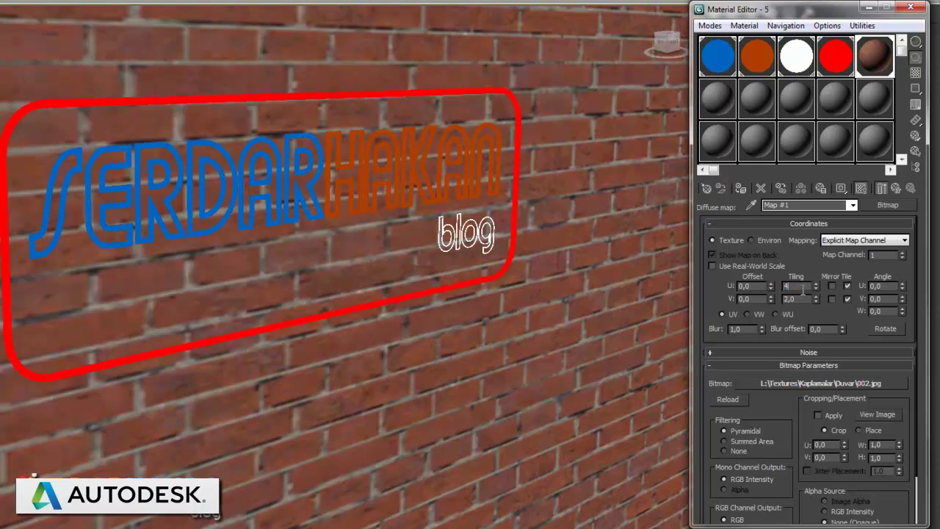
{"action": "key", "text": "Return"}
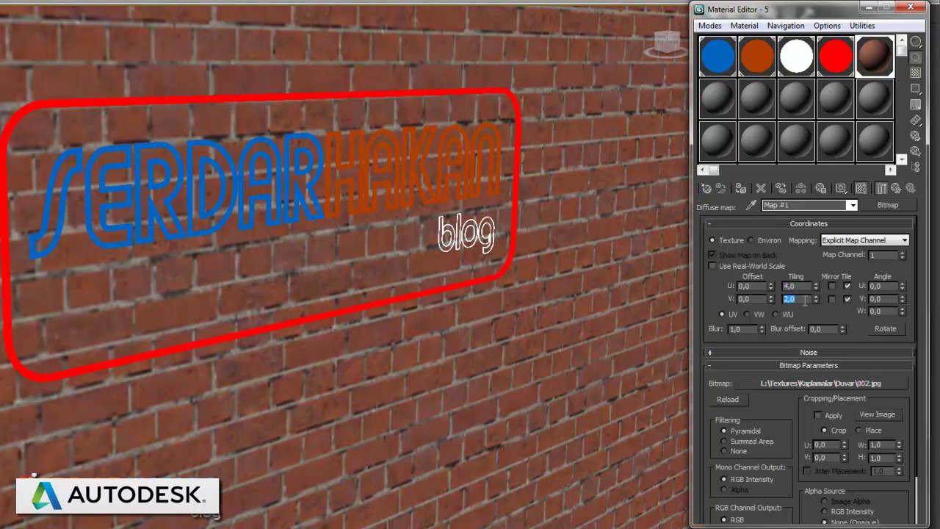
{"action": "type", "text": "4"}
{"action": "key", "text": "Return"}
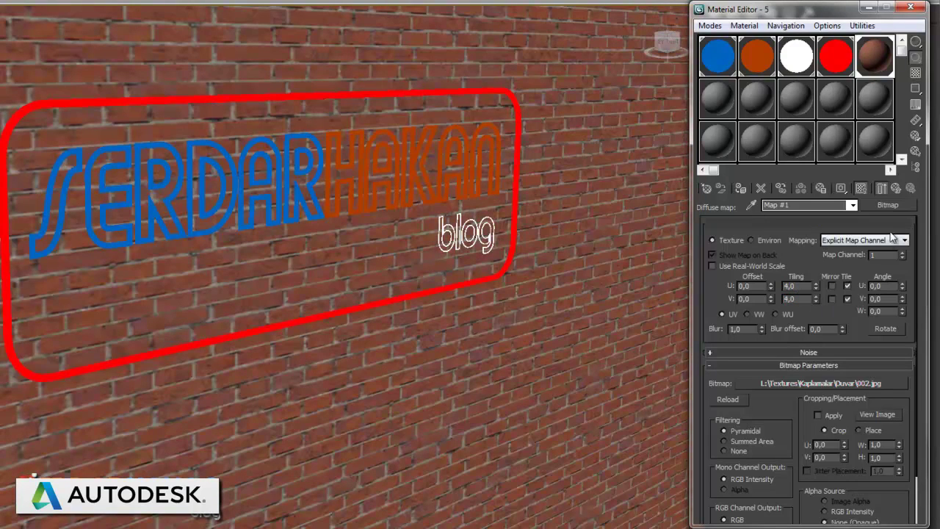
{"action": "left_click", "coordinate": [895, 188]}
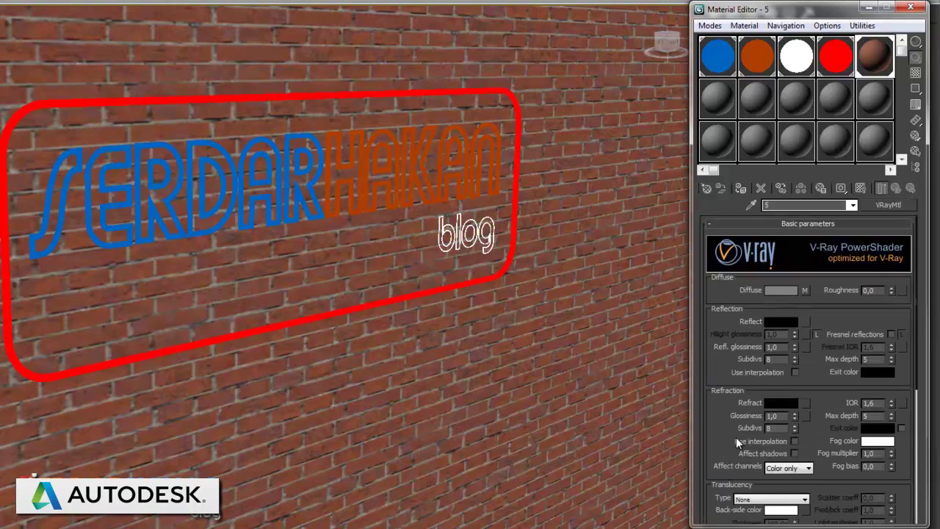
Step: Load the 002bump image as a Bitmap in the material's Bump slot
{"action": "left_click_drag", "start_coordinate": [732, 446], "coordinate": [770, 130]}
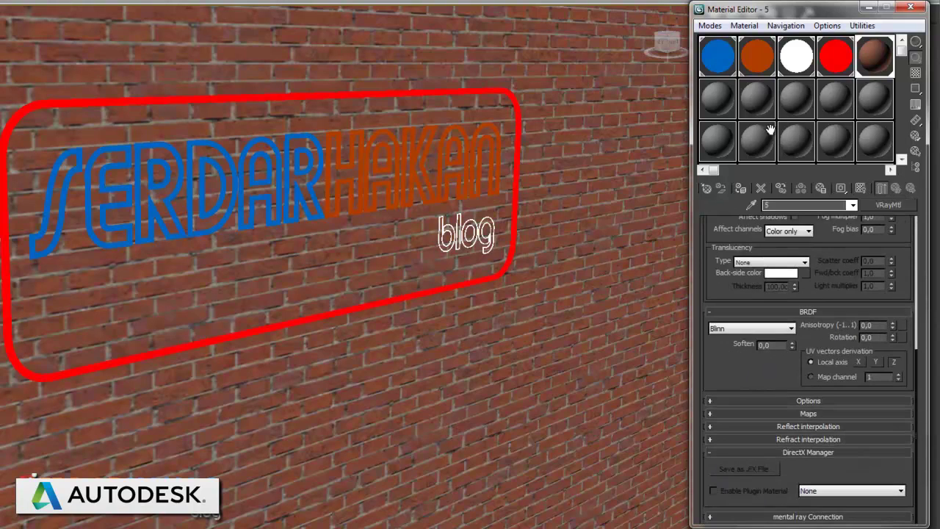
{"action": "left_click", "coordinate": [814, 415]}
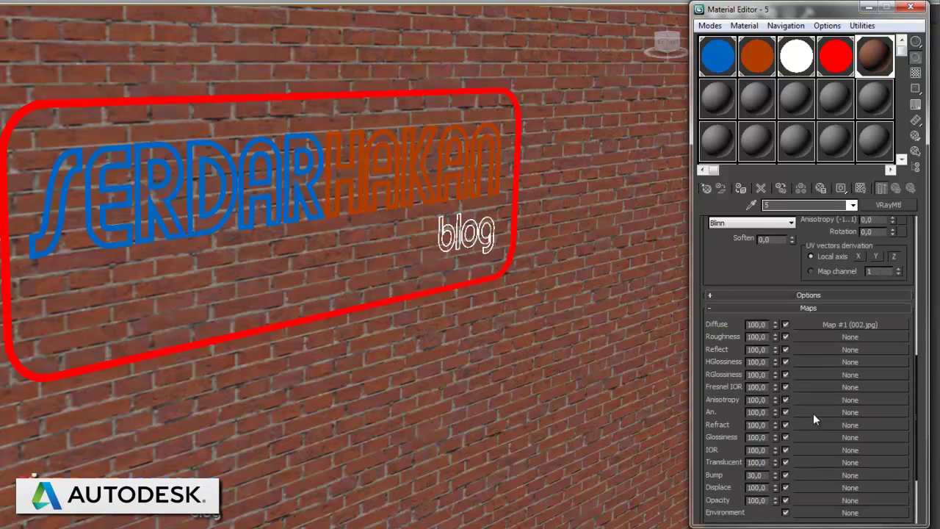
{"action": "left_click", "coordinate": [810, 476]}
{"action": "double_click", "coordinate": [212, 118]}
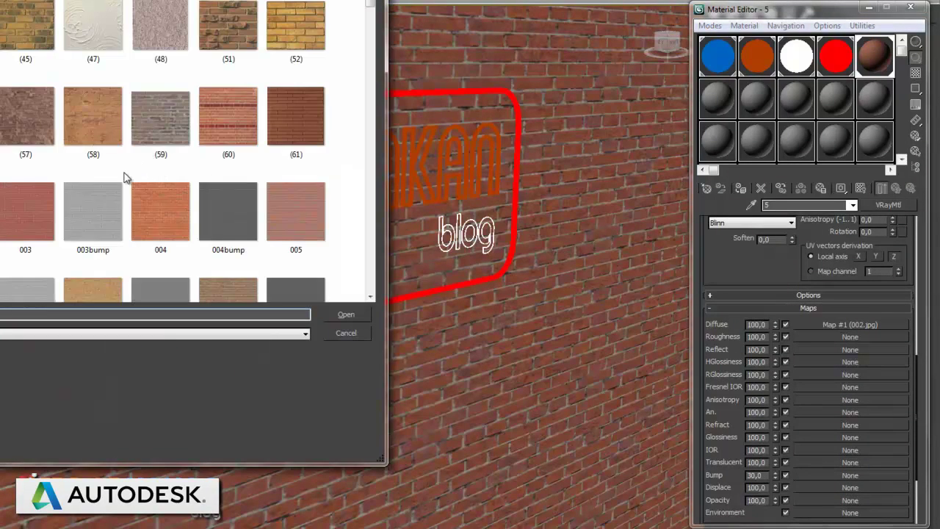
{"action": "left_click", "coordinate": [41, 136]}
{"action": "scroll", "coordinate": [68, 136], "scroll_direction": "down", "scroll_amount": 2}
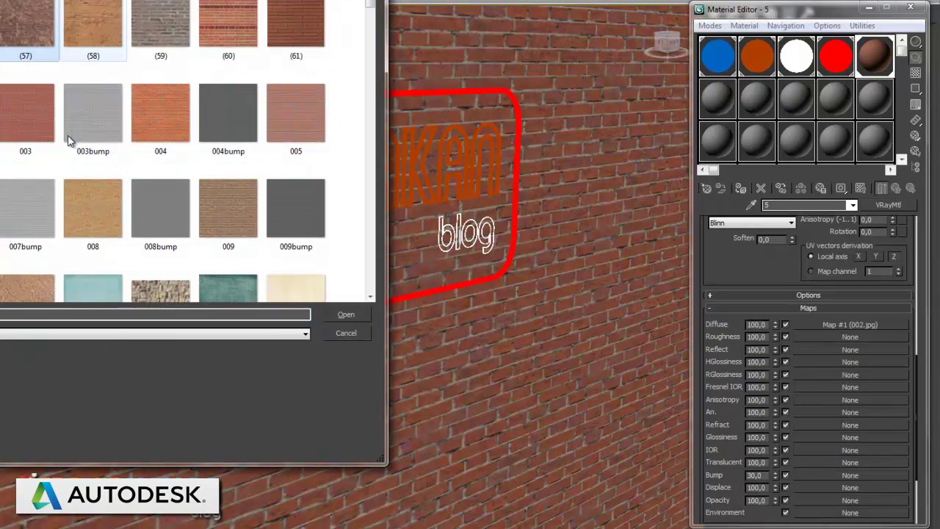
{"action": "scroll", "coordinate": [67, 139], "scroll_direction": "down", "scroll_amount": 10}
{"action": "scroll", "coordinate": [68, 140], "scroll_direction": "up", "scroll_amount": 10}
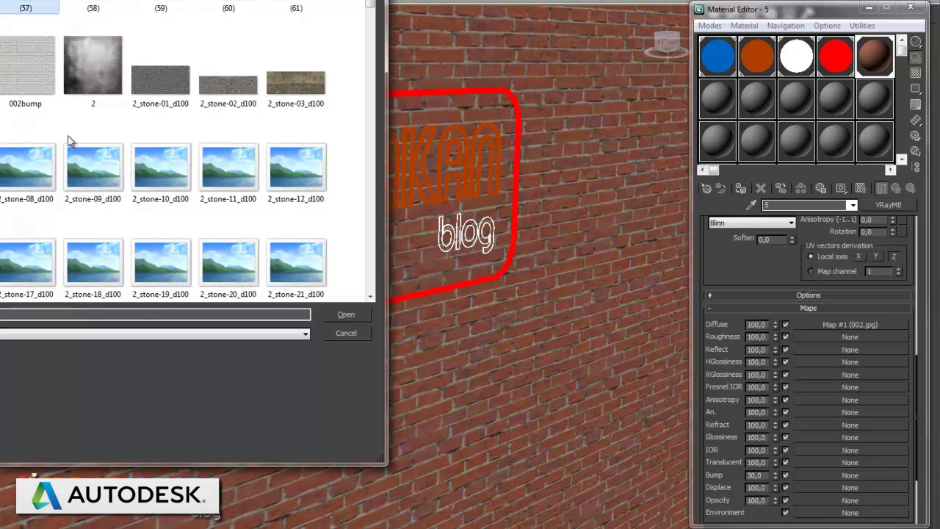
{"action": "double_click", "coordinate": [32, 96]}
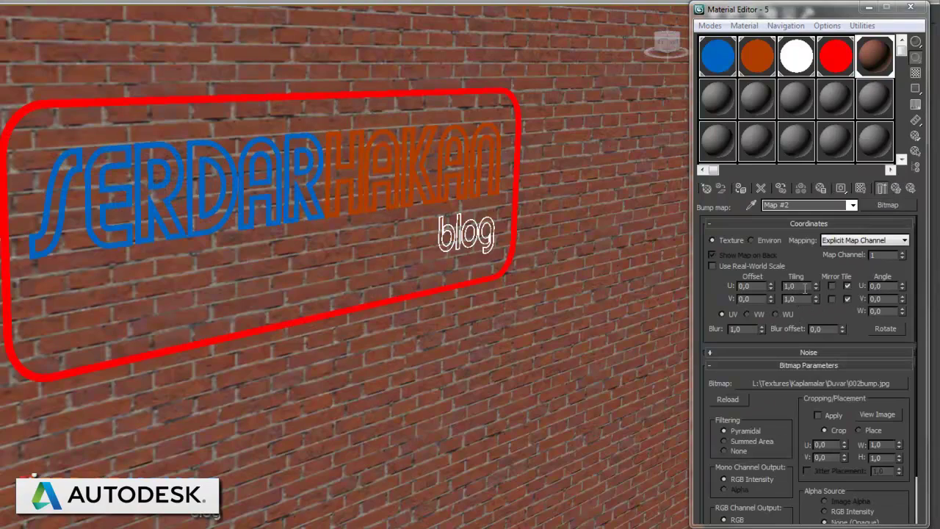
Step: Set the bump map's Tiling U to 4,0 and review the diffuse texture settings
{"action": "double_click", "coordinate": [805, 288]}
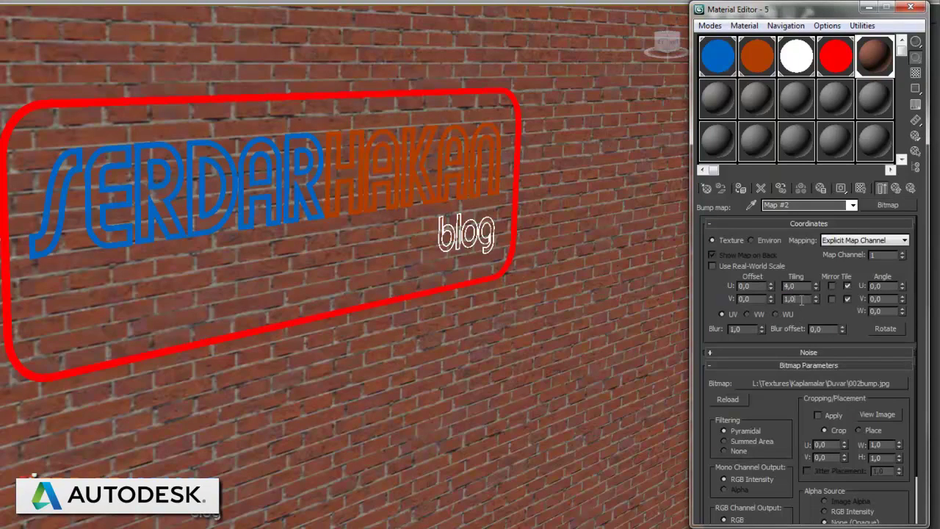
{"action": "type", "text": "4"}
{"action": "left_click", "coordinate": [895, 191]}
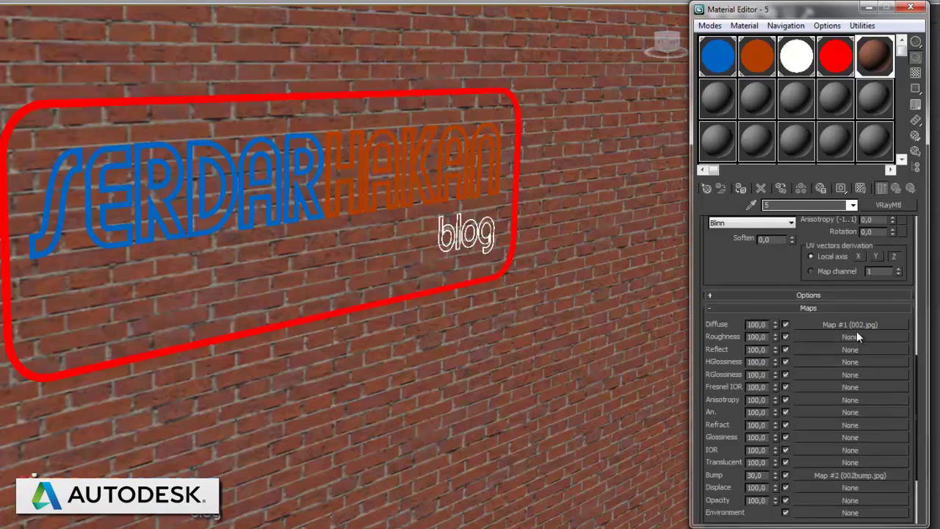
{"action": "left_click", "coordinate": [856, 325]}
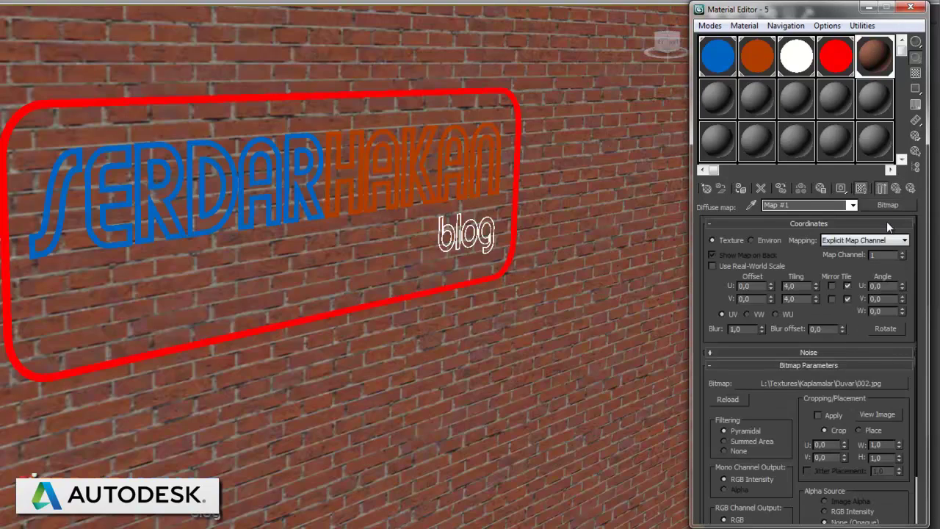
{"action": "left_click", "coordinate": [896, 191]}
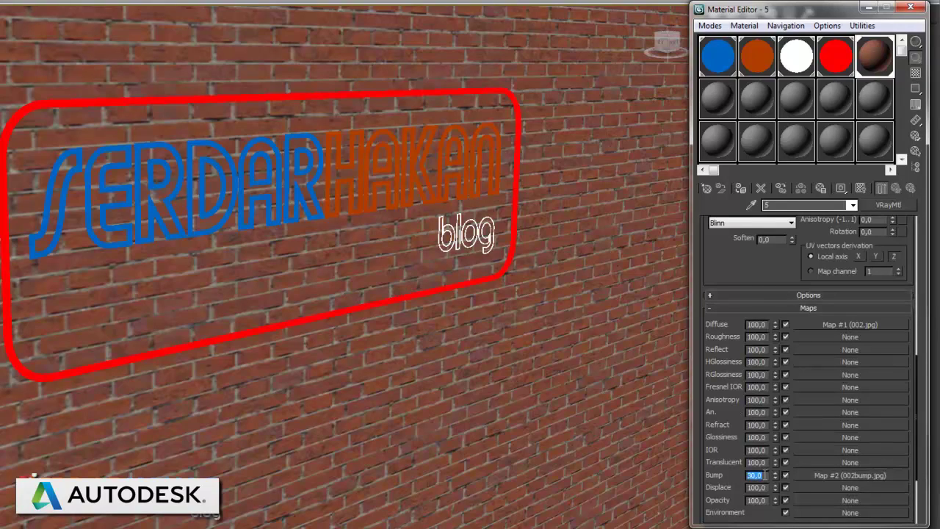
{"action": "type", "text": "120"}
Step: Set the wall's bump amount to 120 and review a test render of the neon sign
{"action": "key", "text": "Return"}
{"action": "key", "text": "shift+q"}
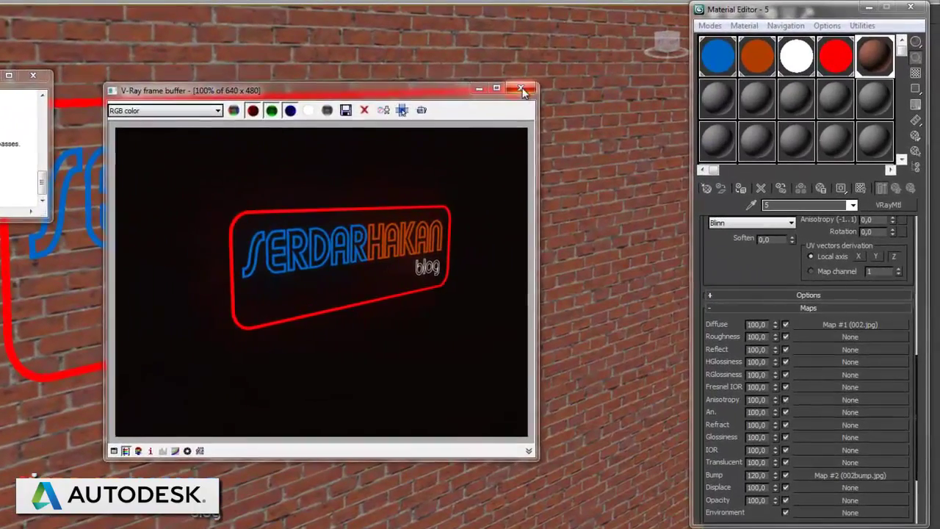
{"action": "left_click", "coordinate": [627, 130]}
{"action": "left_click", "coordinate": [724, 63]}
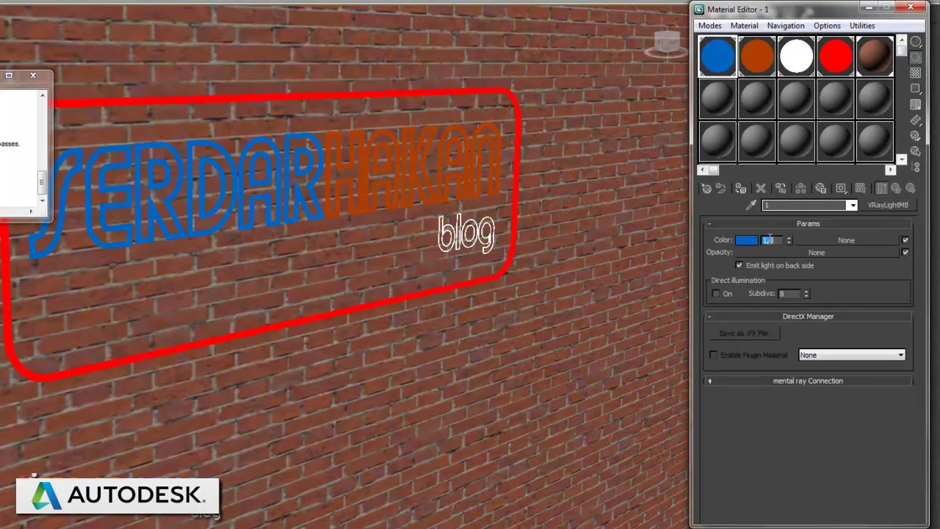
Step: Go through the cyan, orange, white and red neon light materials, then render the sign
{"action": "left_click", "coordinate": [756, 60]}
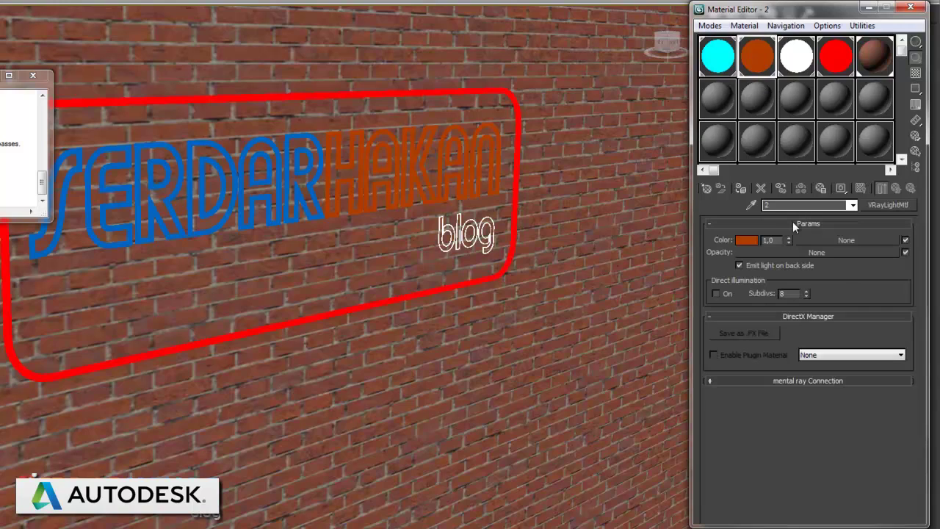
{"action": "left_click", "coordinate": [795, 65]}
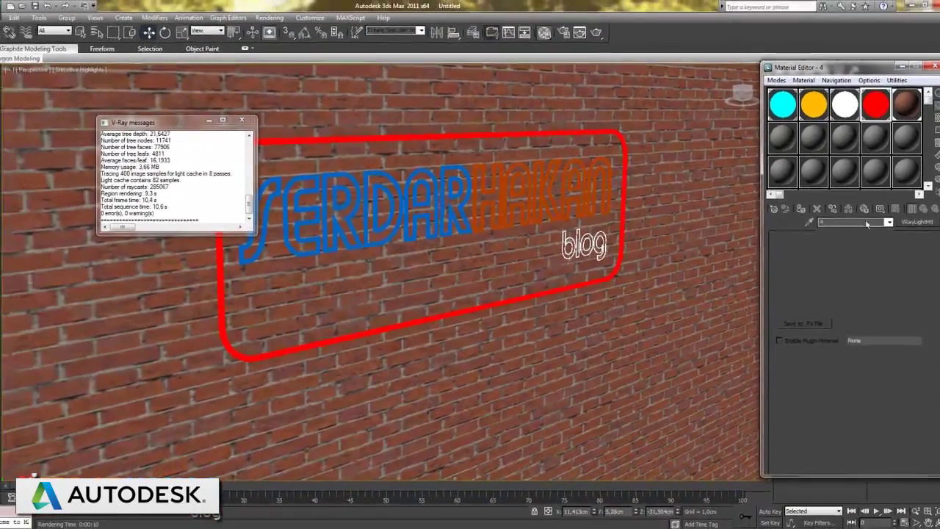
{"action": "left_click", "coordinate": [835, 57]}
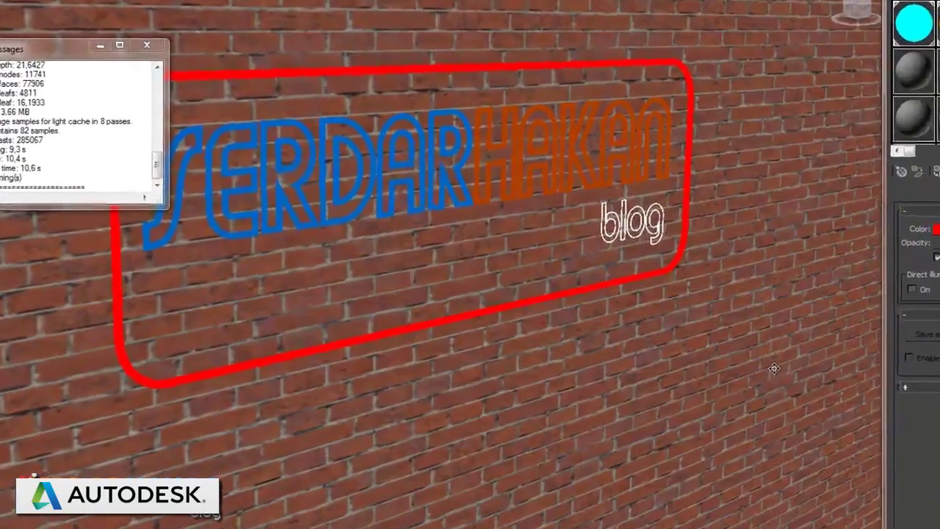
{"action": "key", "text": "shift+q"}
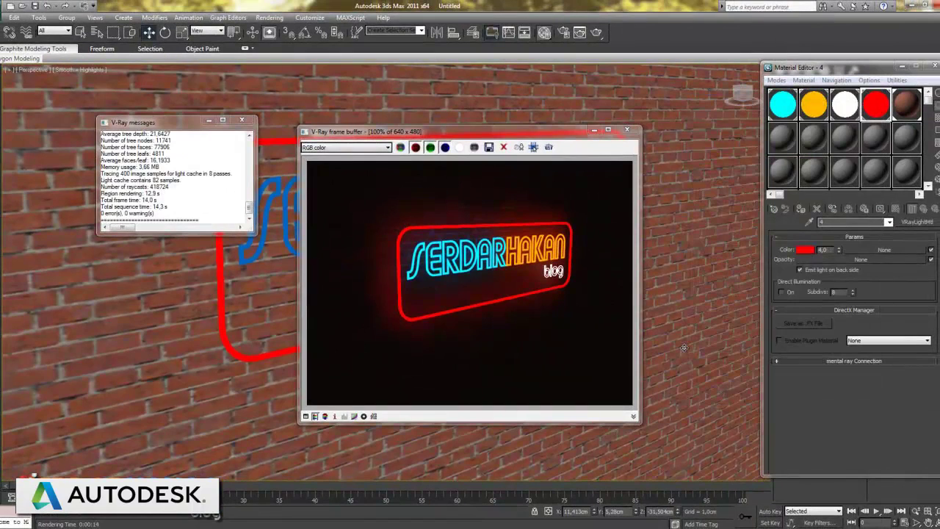
Step: Close the V-Ray messages log and the rendered image window
{"action": "left_click", "coordinate": [242, 120]}
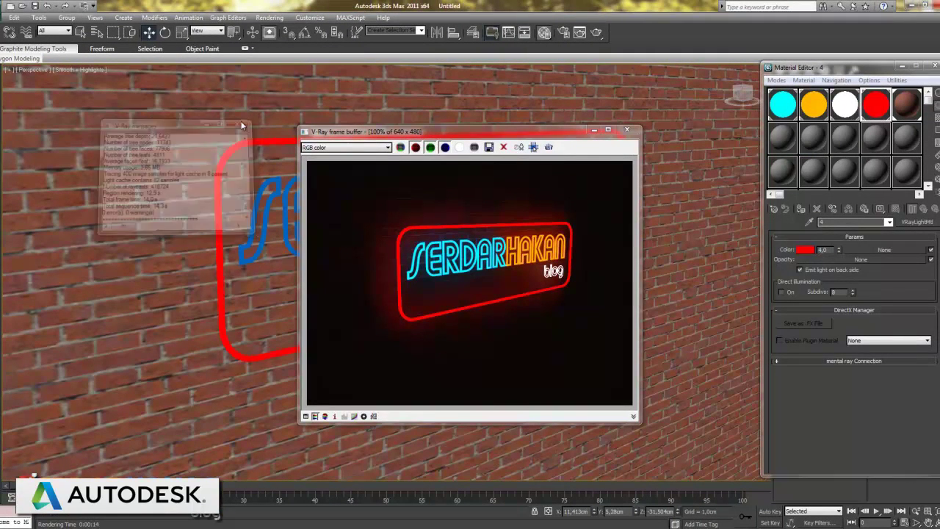
{"action": "left_click", "coordinate": [627, 130]}
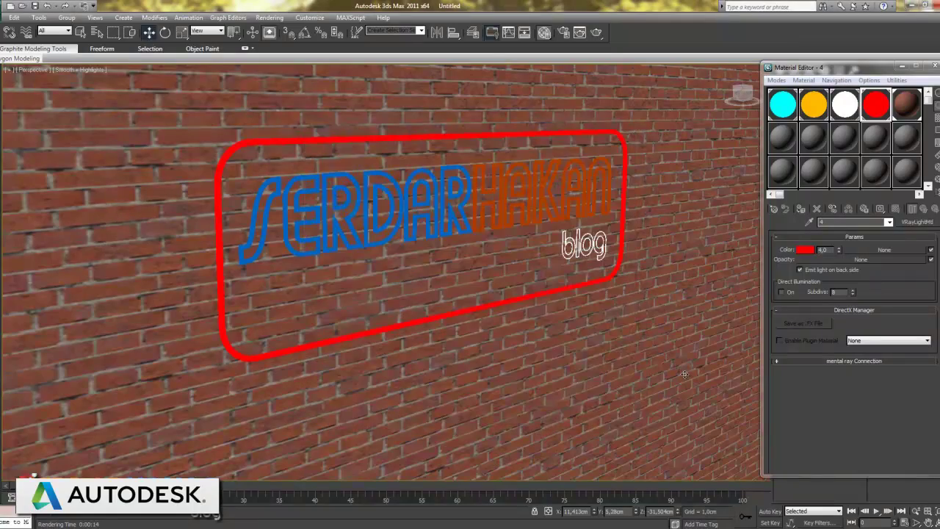